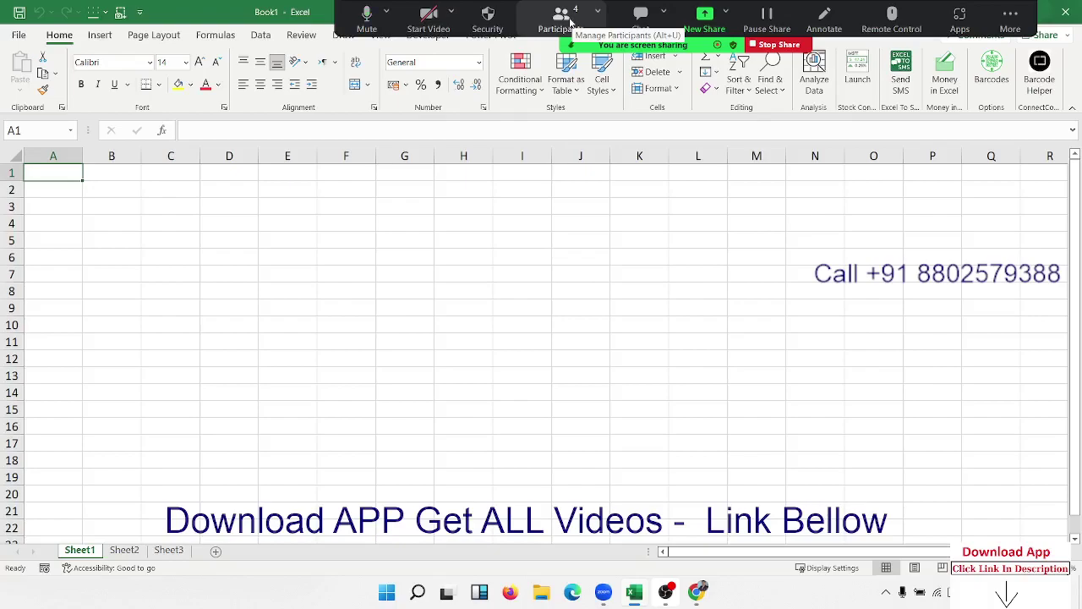
Enter the Month heading in A1 and fill JAN through JUN down to row 7.
{"action": "type", "text": "Month"}
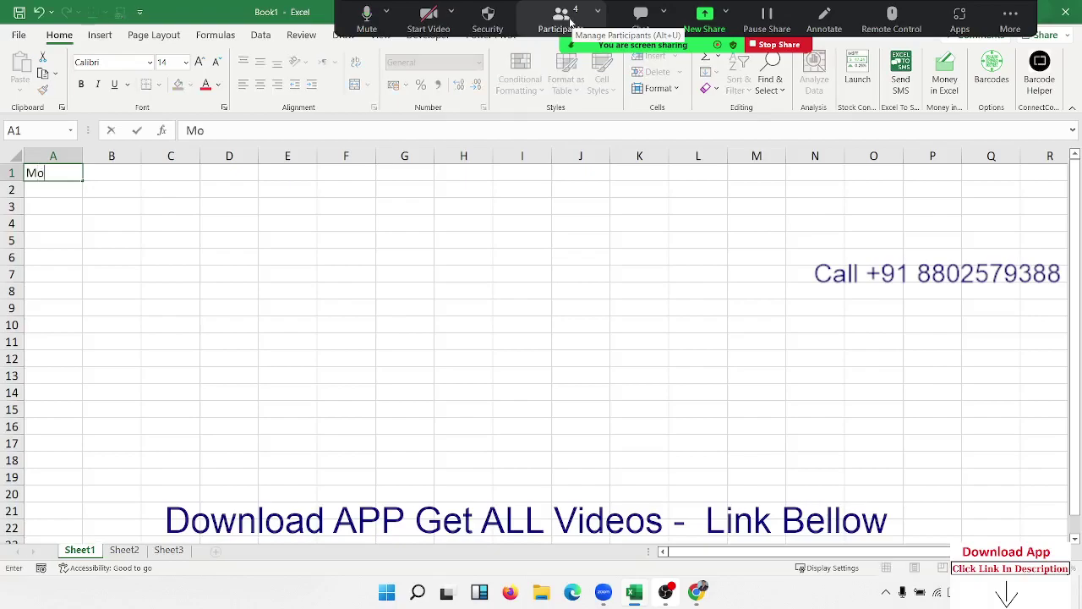
{"action": "key", "text": "Return"}
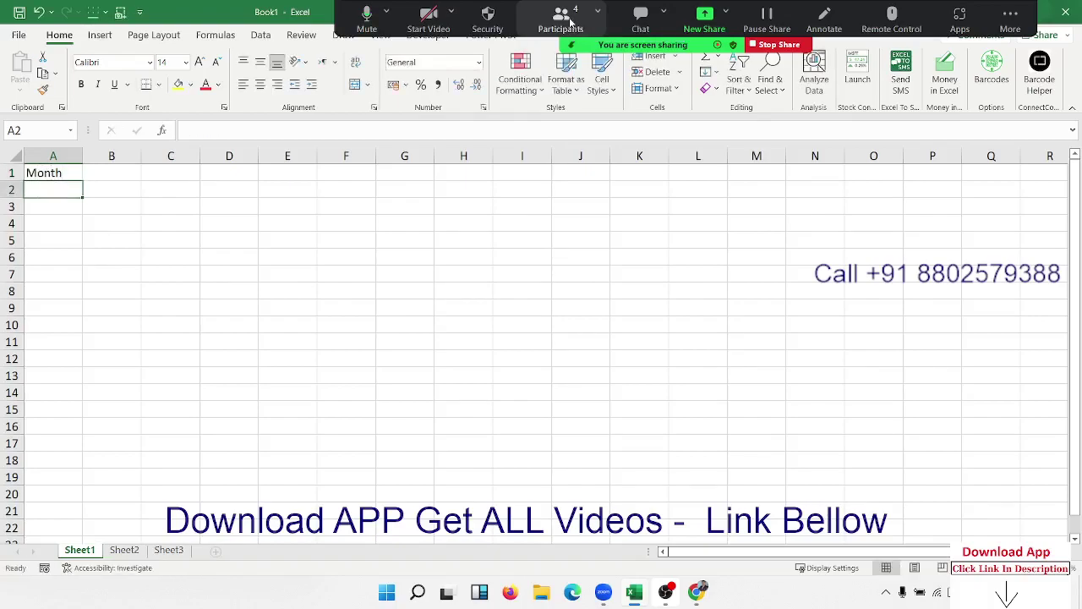
{"action": "type", "text": "JAN"}
{"action": "left_click", "coordinate": [109, 239]}
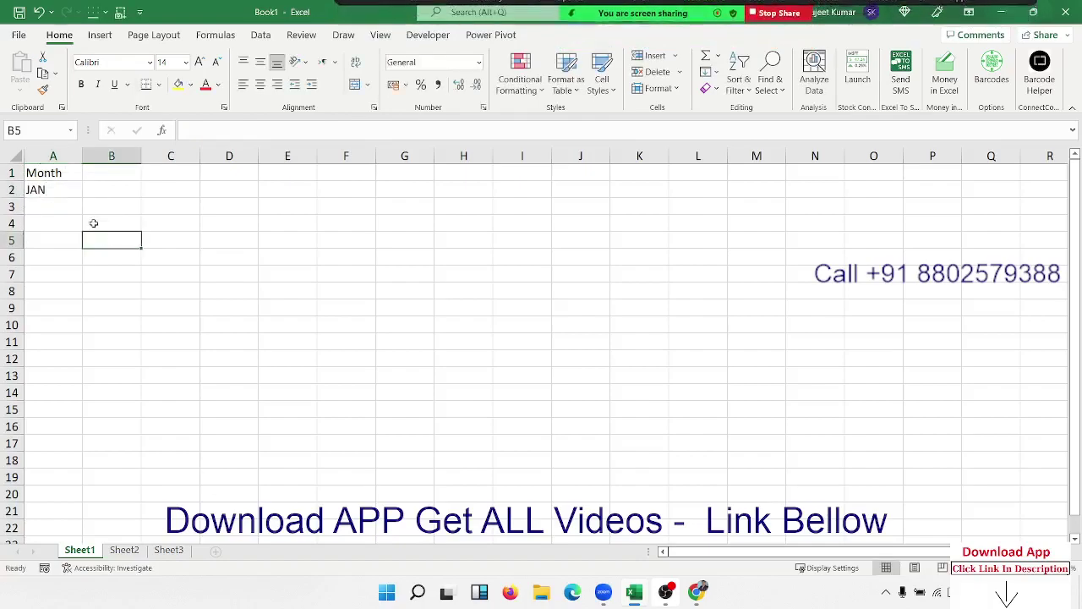
{"action": "left_click", "coordinate": [77, 193]}
{"action": "left_click_drag", "start_coordinate": [82, 198], "coordinate": [70, 284]}
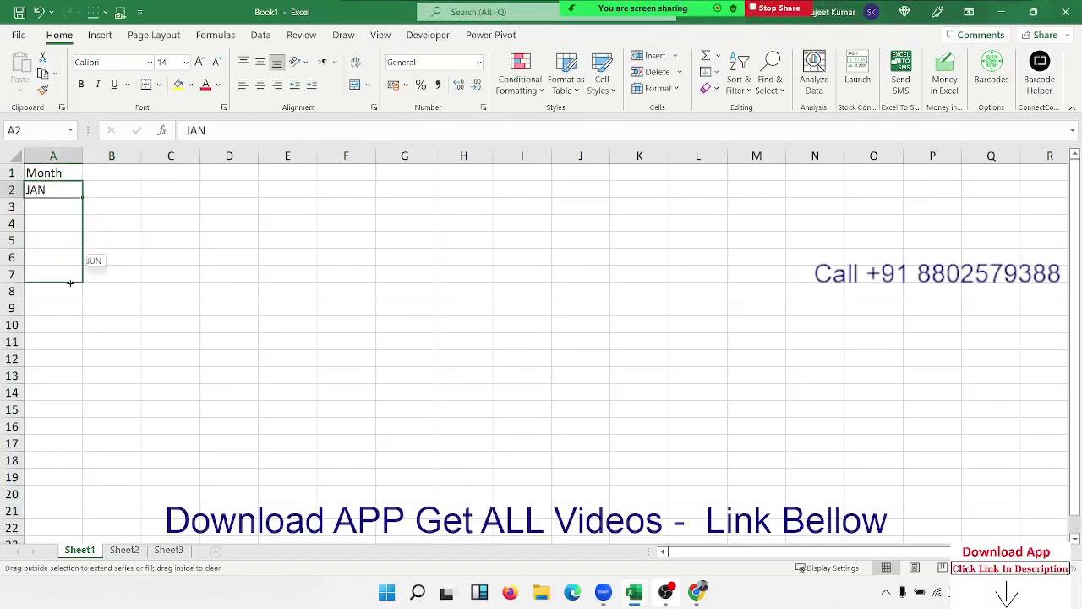
Add the Sales heading in B1 and enter =RANDBETWEEN(10,90) in B2.
{"action": "left_click", "coordinate": [111, 157]}
{"action": "double_click", "coordinate": [126, 171]}
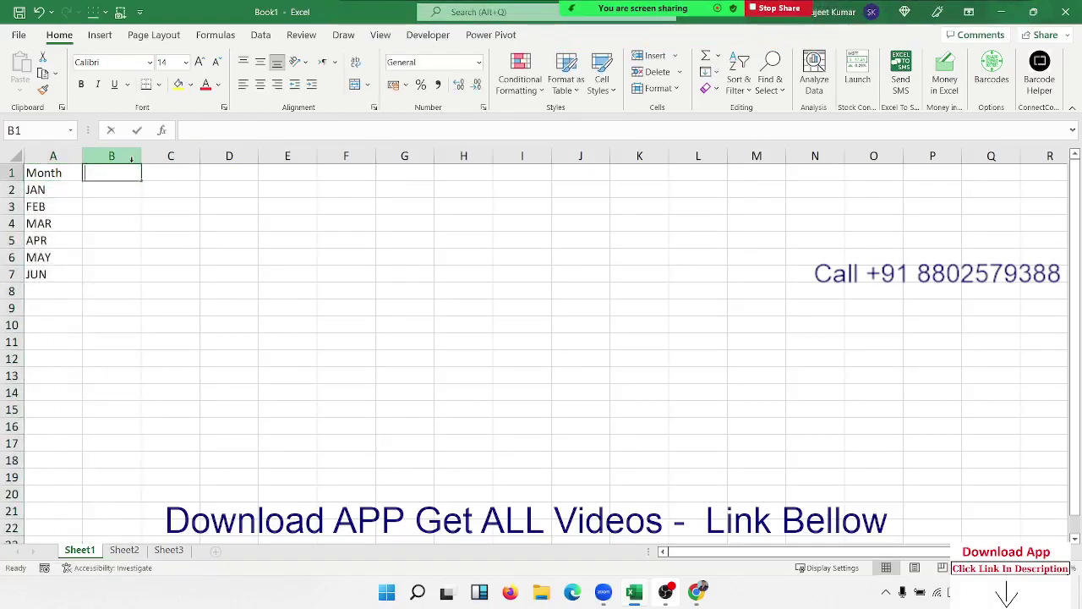
{"action": "type", "text": "Sales"}
{"action": "key", "text": "Return"}
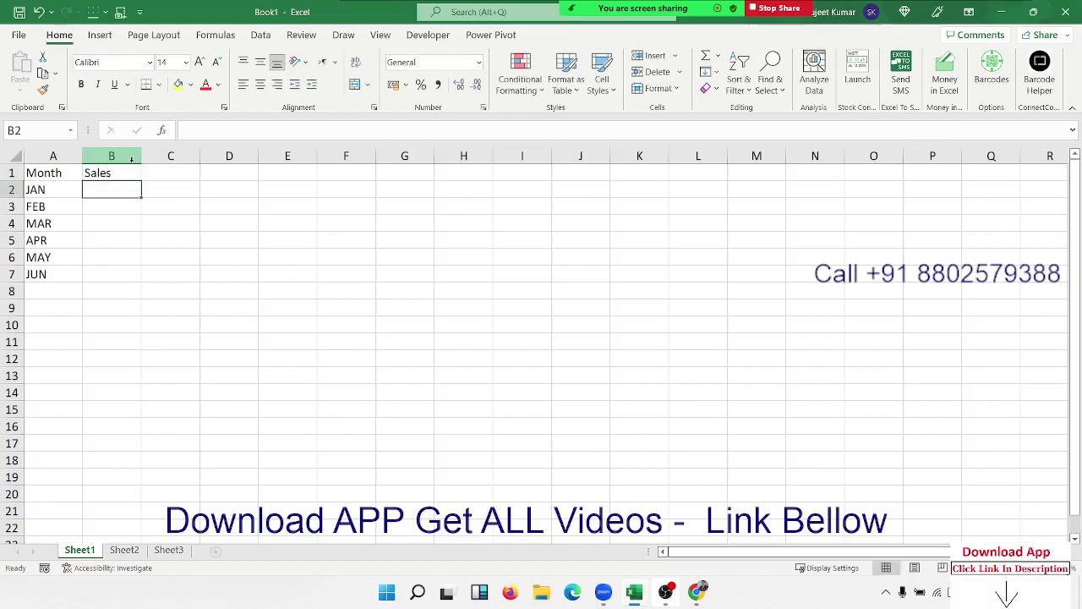
{"action": "type", "text": "=ra"}
{"action": "key", "text": "Down"}
{"action": "key", "text": "Down"}
{"action": "key", "text": "Tab"}
{"action": "type", "text": "1"}
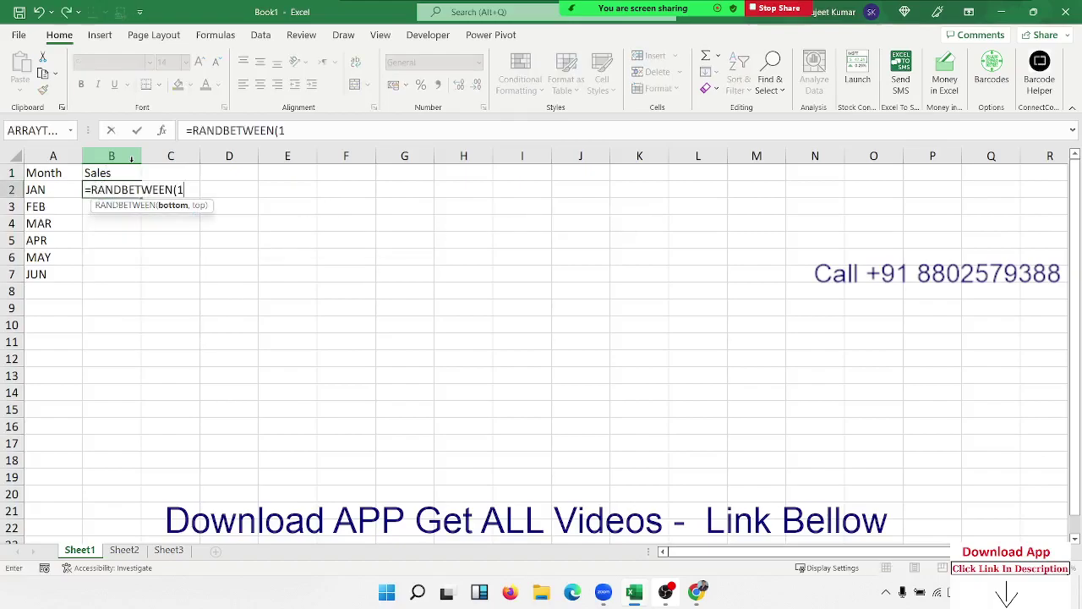
{"action": "type", "text": "0,90"}
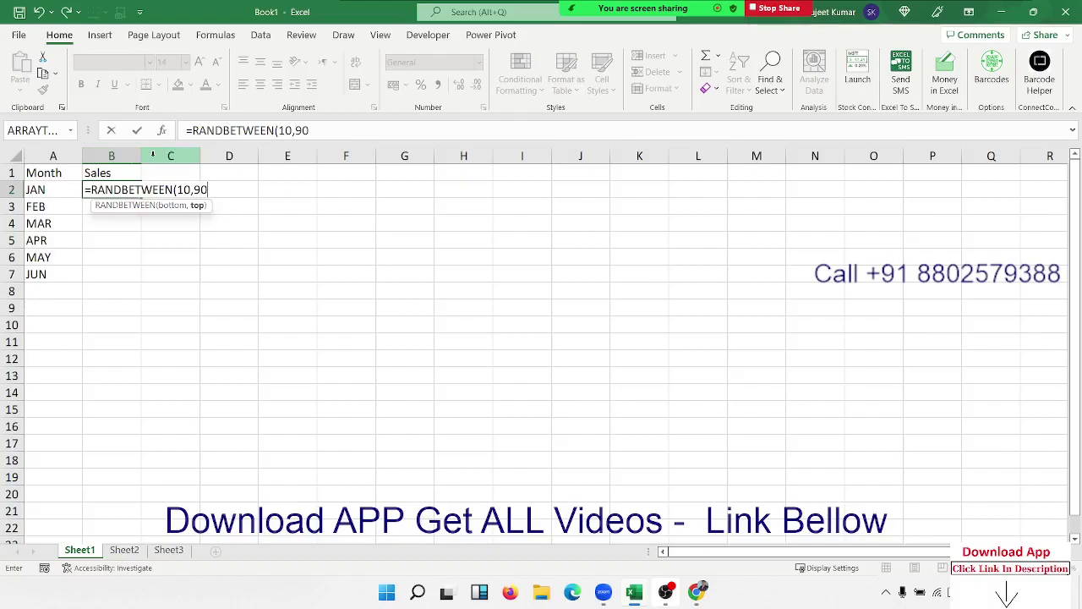
{"action": "key", "text": "Return"}
Fill the formula down to B7 and paste the sales back as fixed values.
{"action": "left_click_drag", "start_coordinate": [111, 190], "coordinate": [111, 220]}
{"action": "key", "text": "shift+Down"}
{"action": "key", "text": "shift+Down"}
{"action": "key", "text": "shift+Down"}
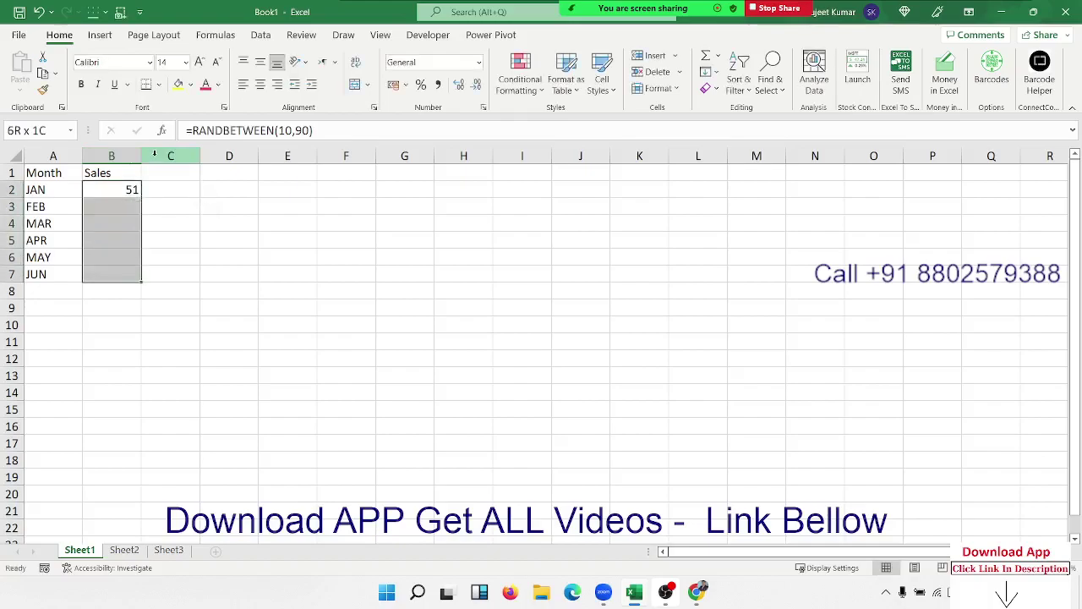
{"action": "type", "text": "JAN JAN JAN JAN JAN JAN"}
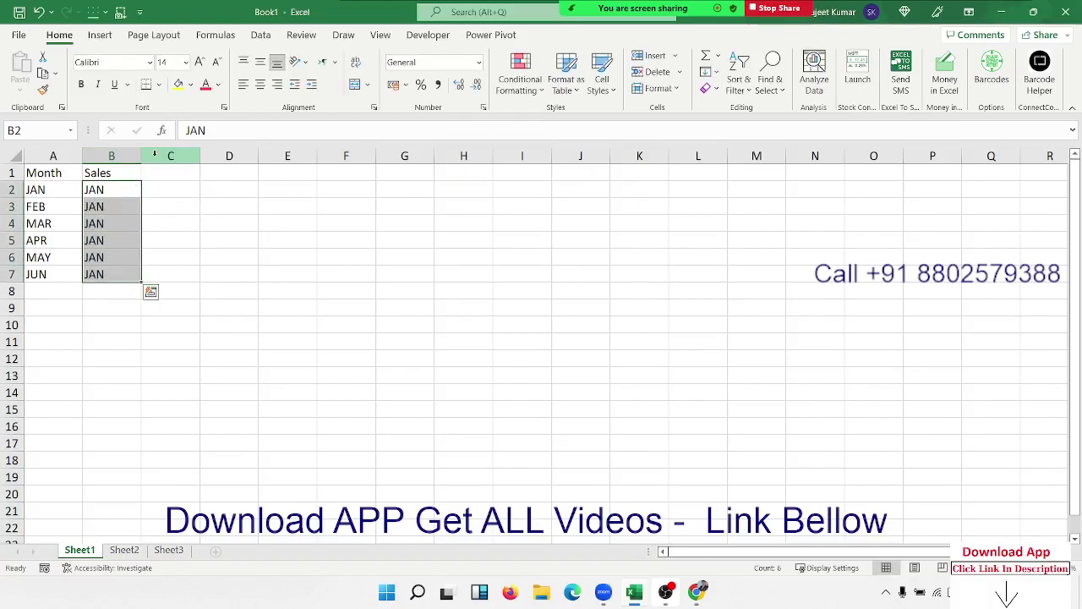
{"action": "key", "text": "ctrl+z"}
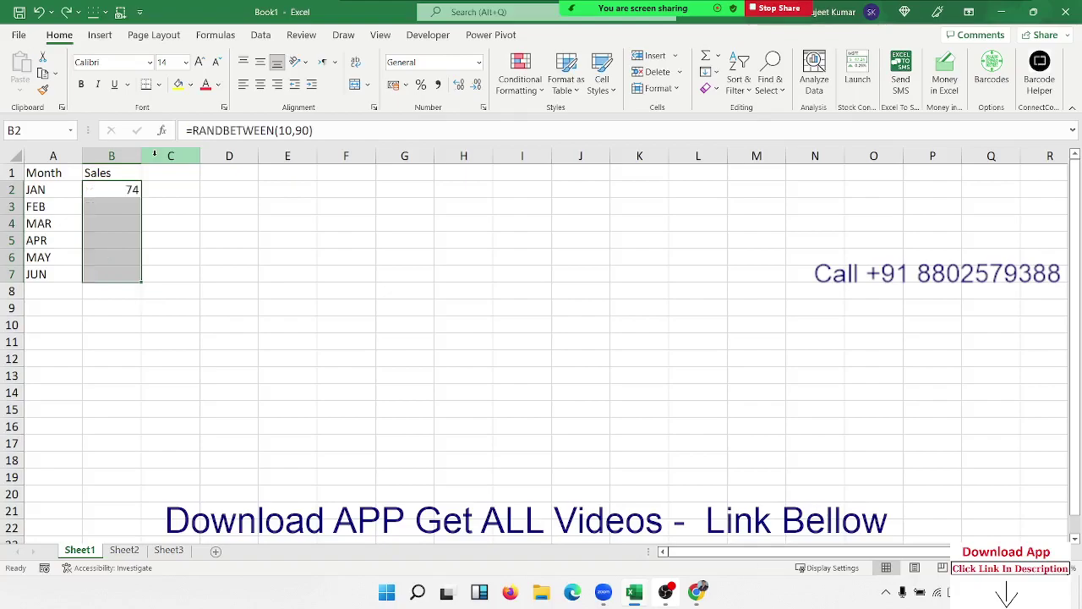
{"action": "key", "text": "ctrl+d"}
{"action": "key", "text": "ctrl+c"}
{"action": "left_click", "coordinate": [20, 89]}
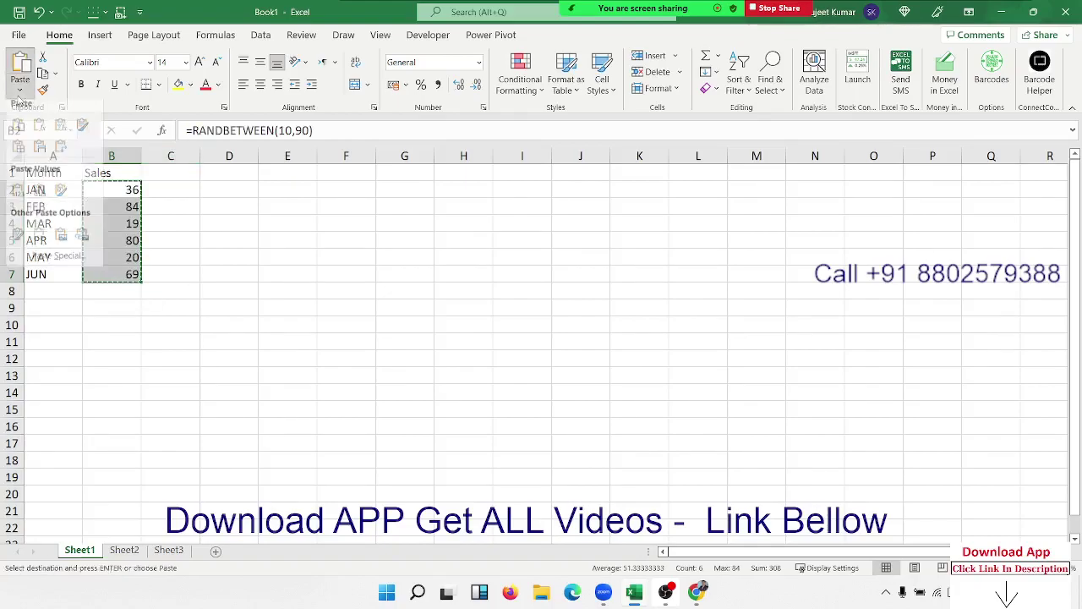
{"action": "left_click", "coordinate": [17, 197]}
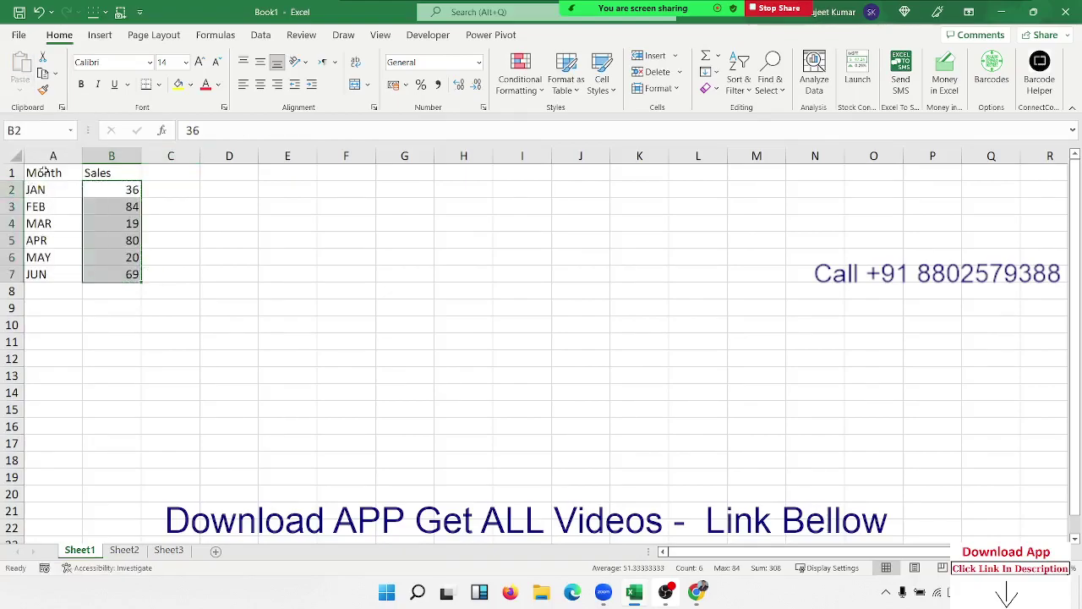
{"action": "left_click_drag", "start_coordinate": [44, 172], "coordinate": [98, 275]}
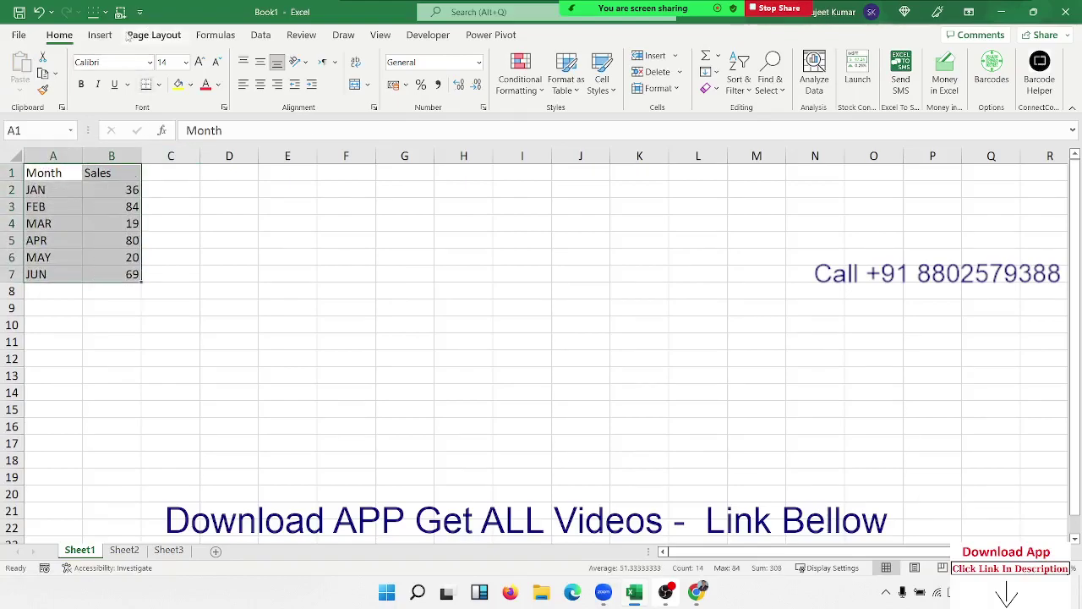
Insert a 2-D pie chart of JAN–JUN sales and stretch it across columns D to K.
{"action": "left_click", "coordinate": [100, 35]}
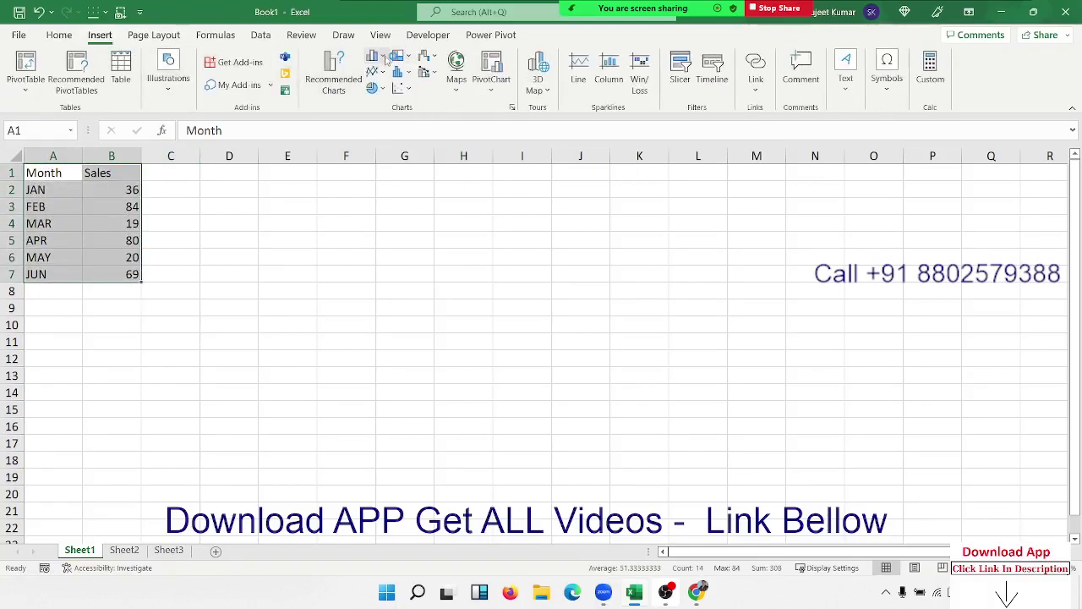
{"action": "left_click", "coordinate": [375, 88]}
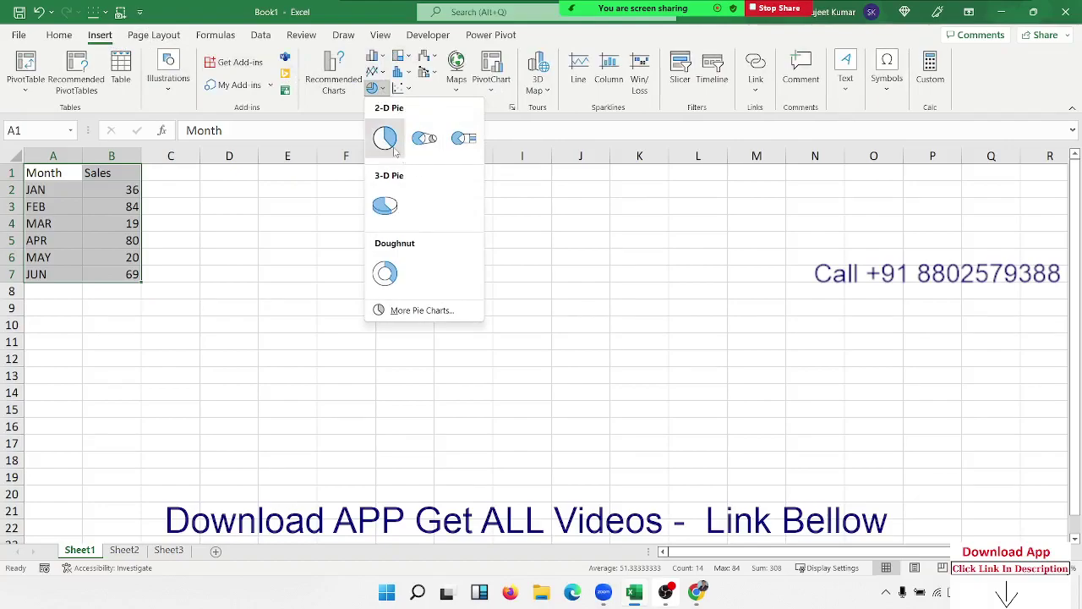
{"action": "left_click", "coordinate": [386, 138]}
{"action": "left_click_drag", "start_coordinate": [444, 270], "coordinate": [255, 195]}
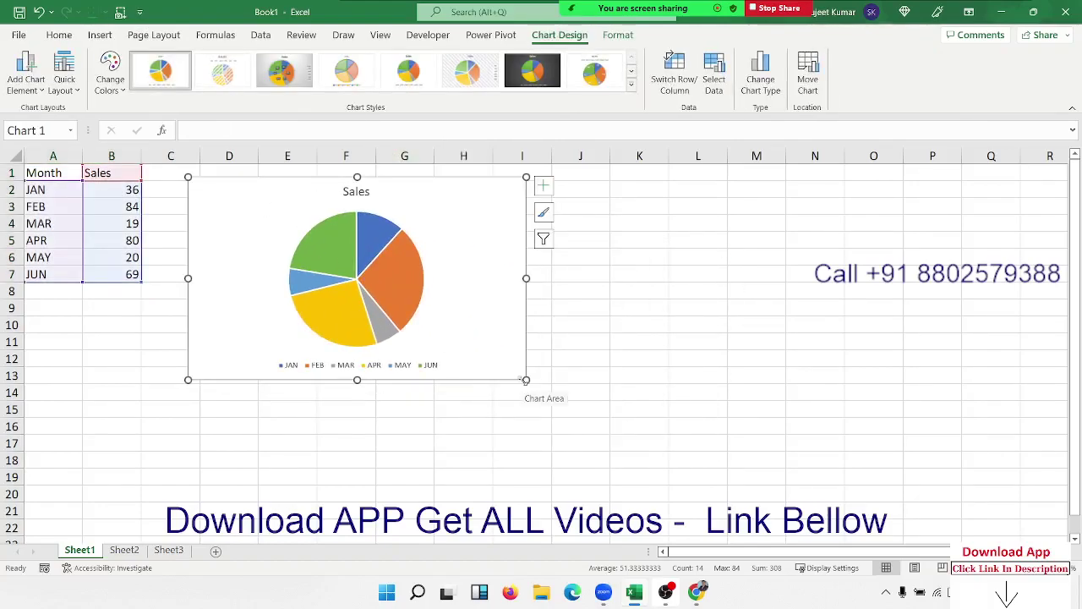
{"action": "left_click_drag", "start_coordinate": [525, 380], "coordinate": [652, 412]}
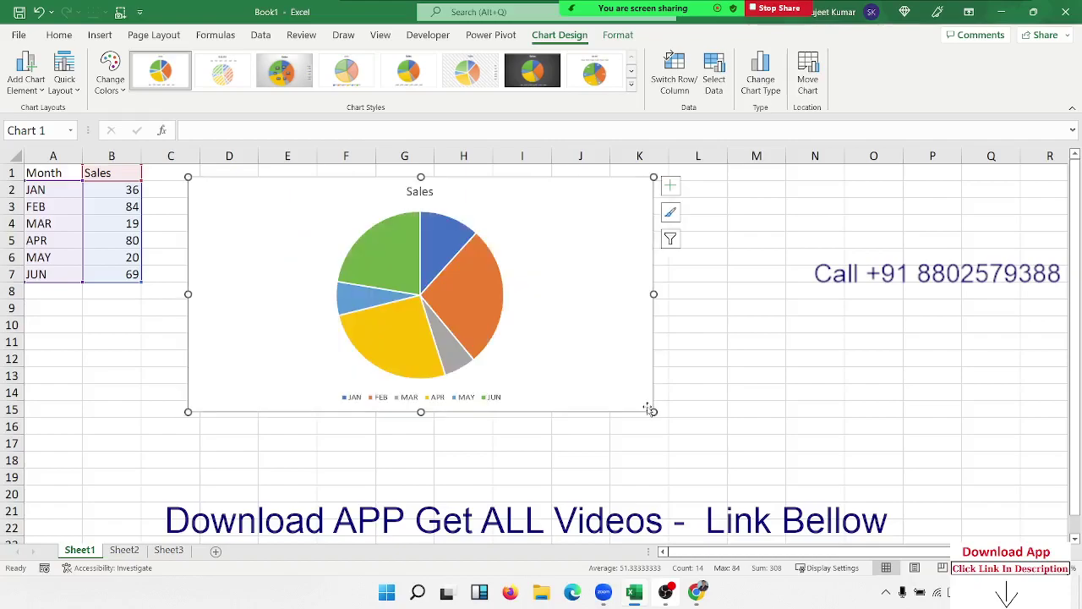
{"action": "left_click", "coordinate": [488, 299]}
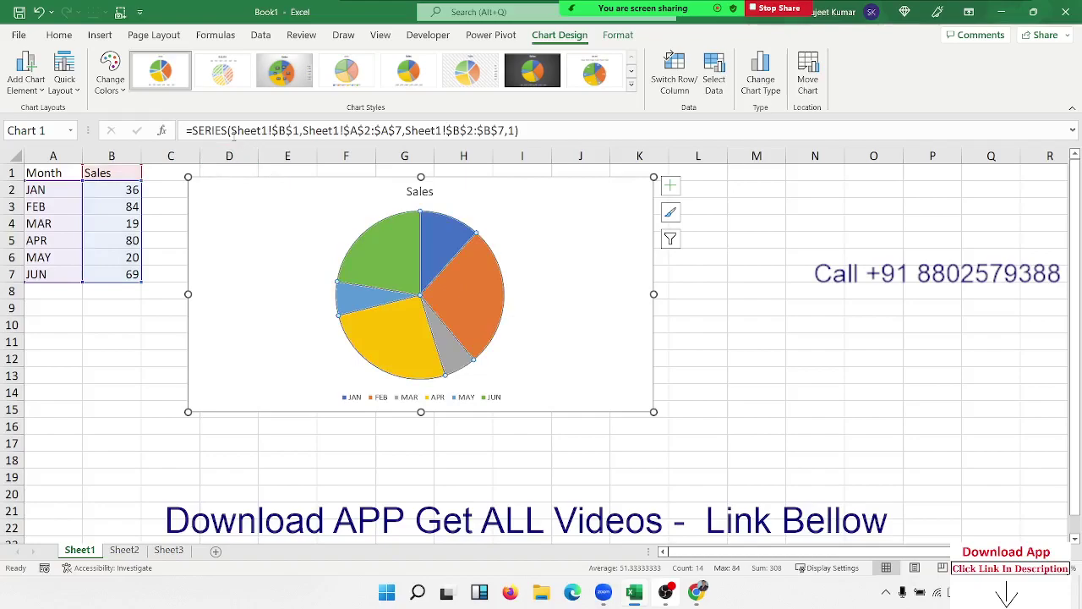
Inspect each reference in the pie's SERIES formula, then nudge the chart down and right.
{"action": "left_click", "coordinate": [670, 212]}
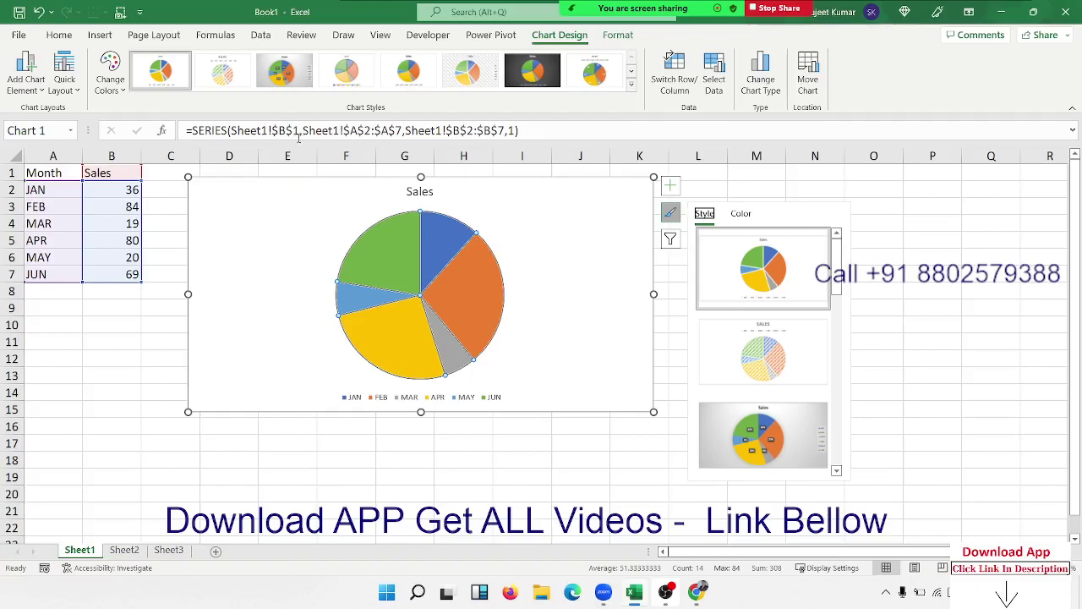
{"action": "left_click_drag", "start_coordinate": [300, 130], "coordinate": [241, 132]}
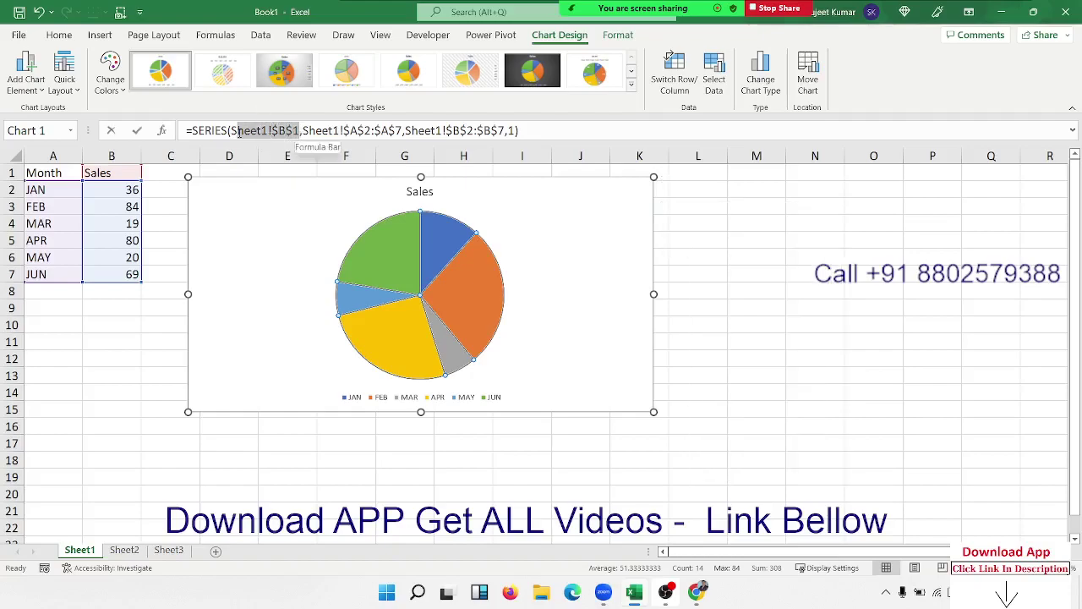
{"action": "left_click_drag", "start_coordinate": [237, 131], "coordinate": [230, 132]}
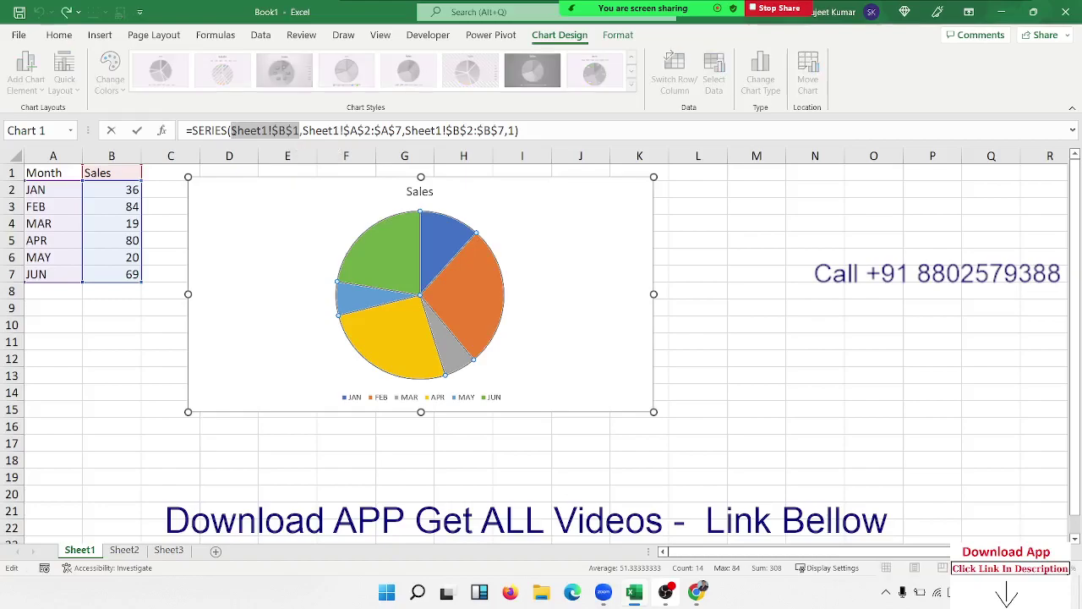
{"action": "left_click_drag", "start_coordinate": [303, 131], "coordinate": [401, 131]}
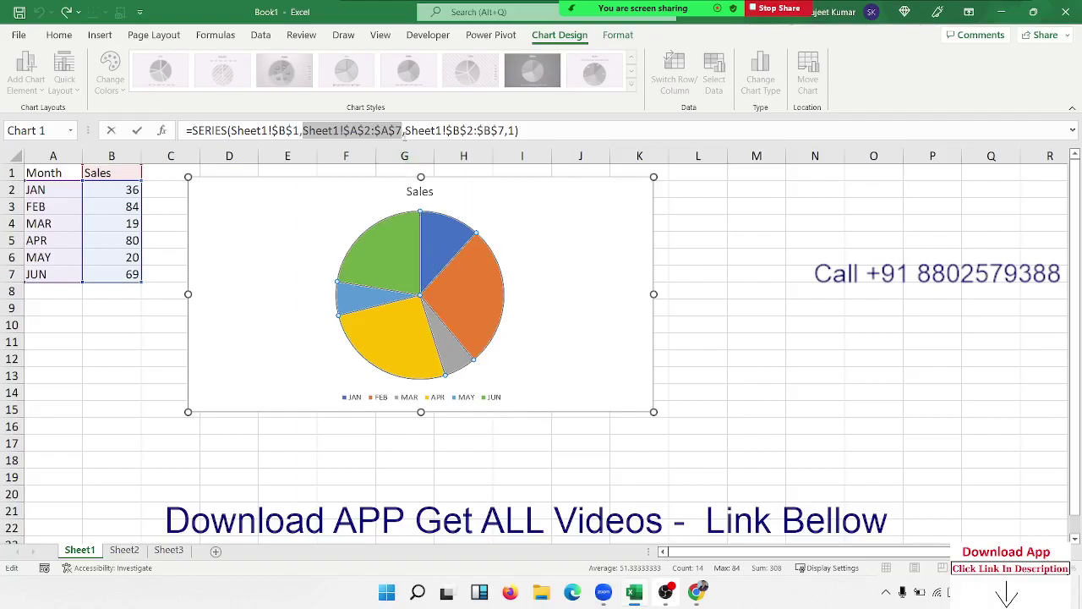
{"action": "left_click_drag", "start_coordinate": [405, 131], "coordinate": [497, 131]}
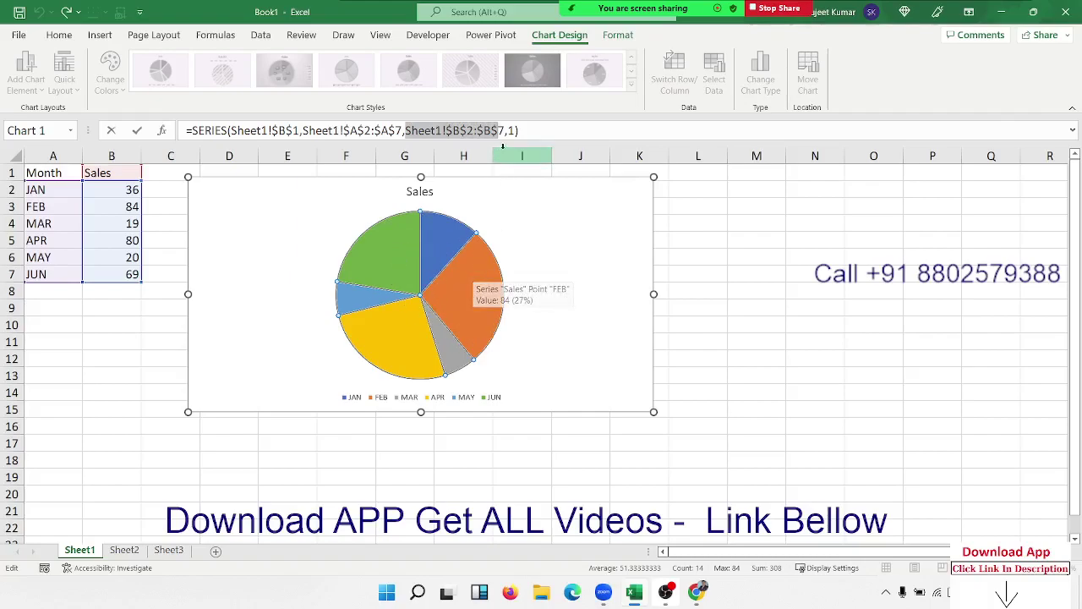
{"action": "left_click_drag", "start_coordinate": [508, 130], "coordinate": [519, 130]}
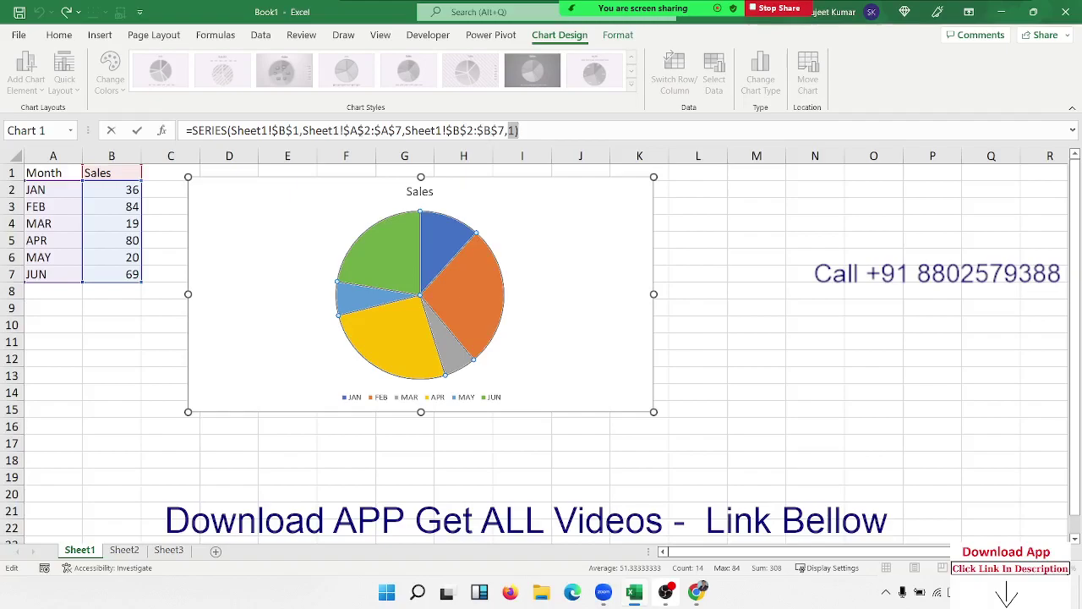
{"action": "left_click", "coordinate": [200, 203]}
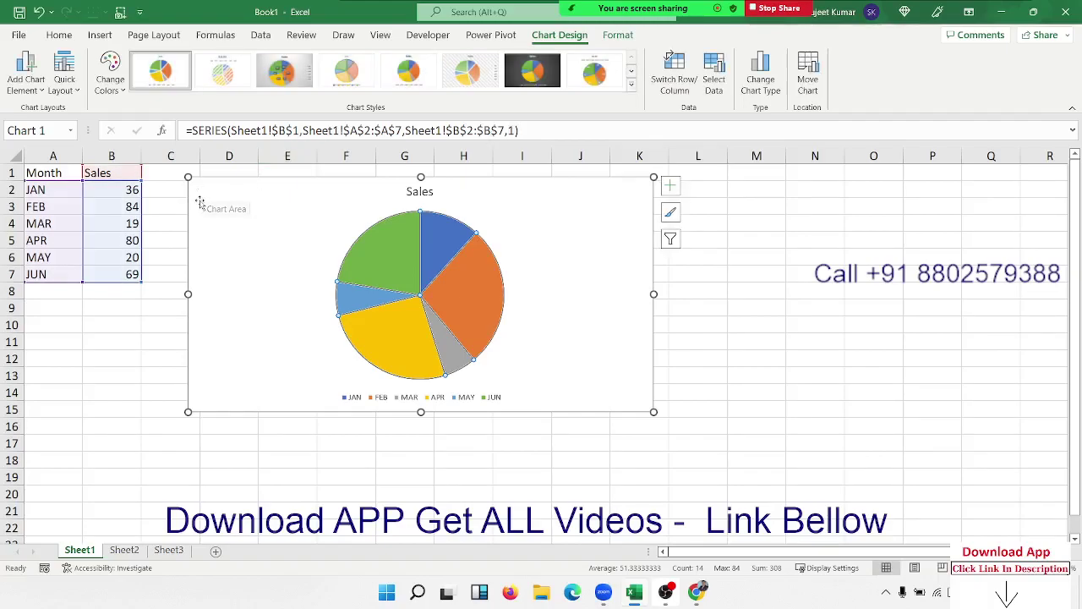
{"action": "left_click_drag", "start_coordinate": [199, 203], "coordinate": [217, 217]}
Type the heading text 'Monthly Sales of Year' into cell C1.
{"action": "left_click", "coordinate": [190, 174]}
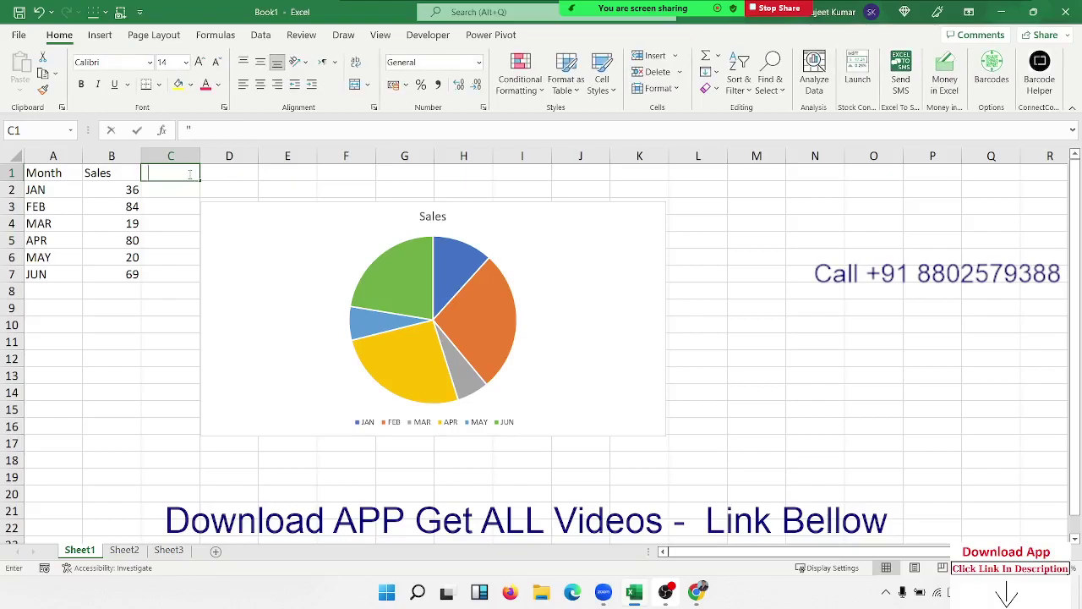
{"action": "type", "text": "\"Total"}
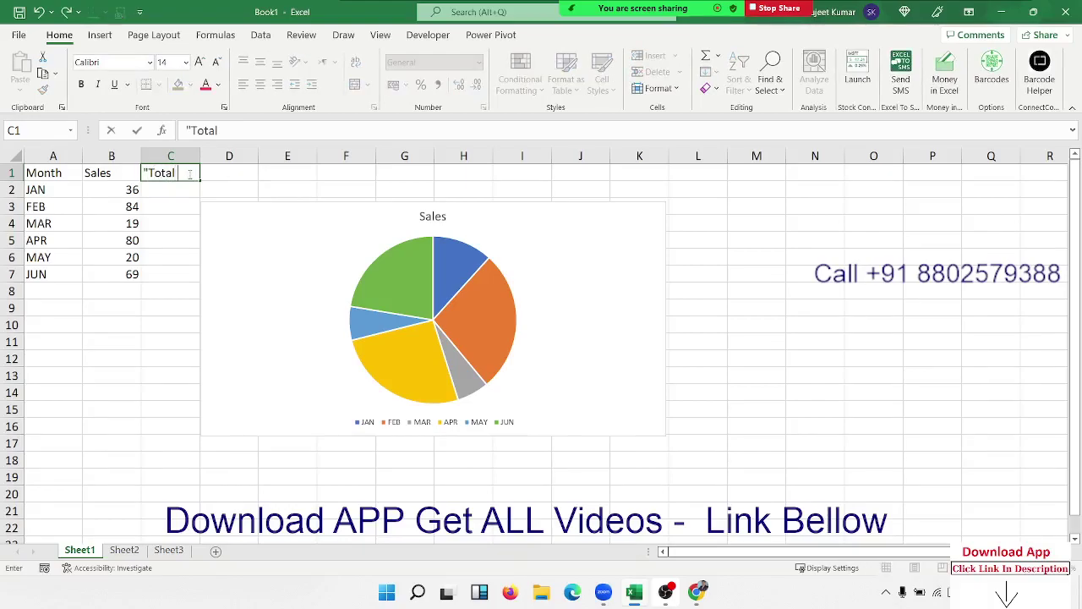
{"action": "type", "text": " Am"}
{"action": "key", "text": "BackSpace"}
{"action": "key", "text": "BackSpace"}
{"action": "key", "text": "BackSpace"}
{"action": "key", "text": "BackSpace"}
{"action": "key", "text": "BackSpace"}
{"action": "key", "text": "BackSpace"}
{"action": "key", "text": "BackSpace"}
{"action": "key", "text": "BackSpace"}
{"action": "type", "text": "Monthl"}
{"action": "type", "text": " SA"}
{"action": "key", "text": "BackSpace"}
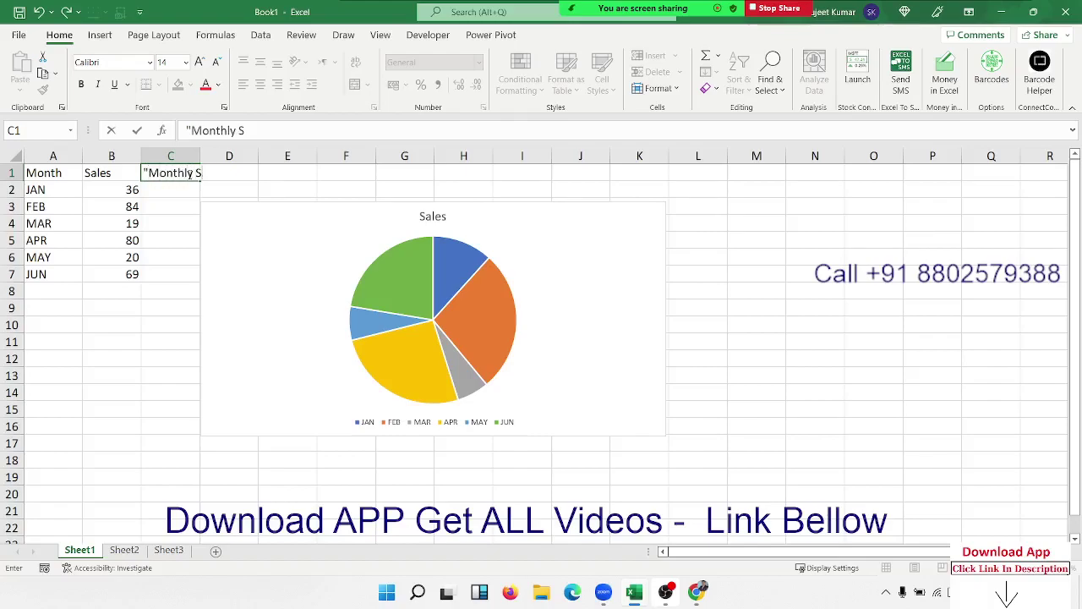
{"action": "type", "text": "ales"}
{"action": "type", "text": " of Y"}
{"action": "type", "text": "ear"}
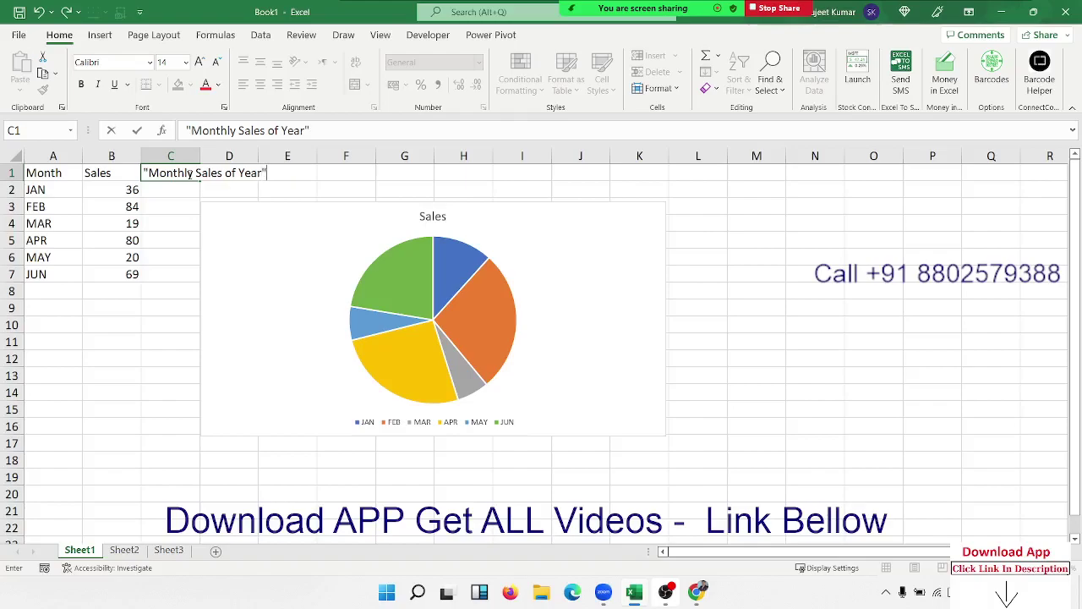
Turn C1 into ="Monthly Sales of Year "&YEAR(TODAY()) so it shows 2022.
{"action": "left_click", "coordinate": [144, 173]}
{"action": "type", "text": "="}
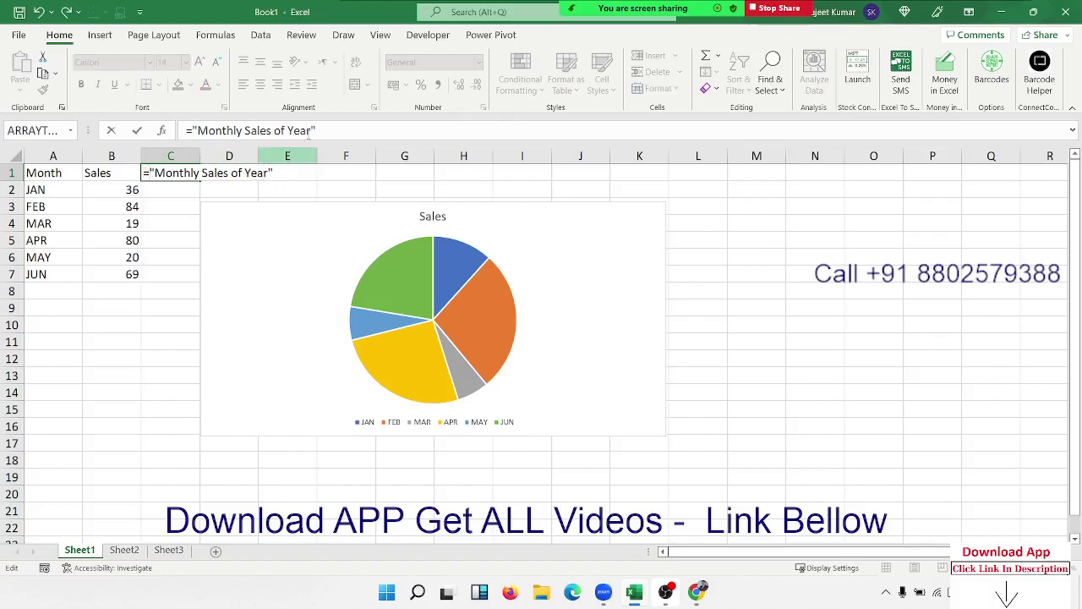
{"action": "left_click", "coordinate": [328, 131]}
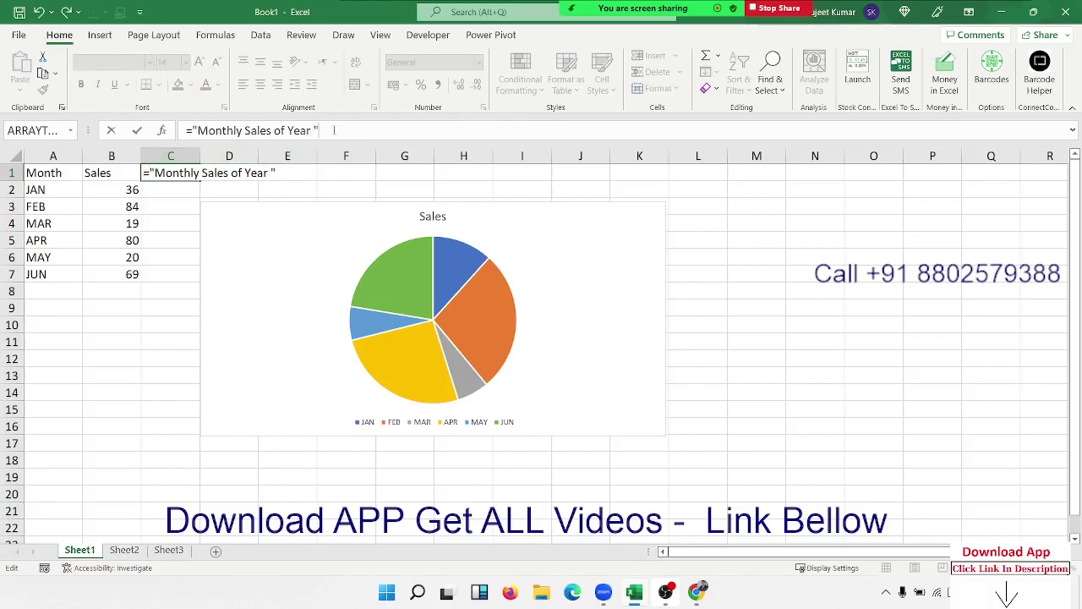
{"action": "type", "text": "&yea"}
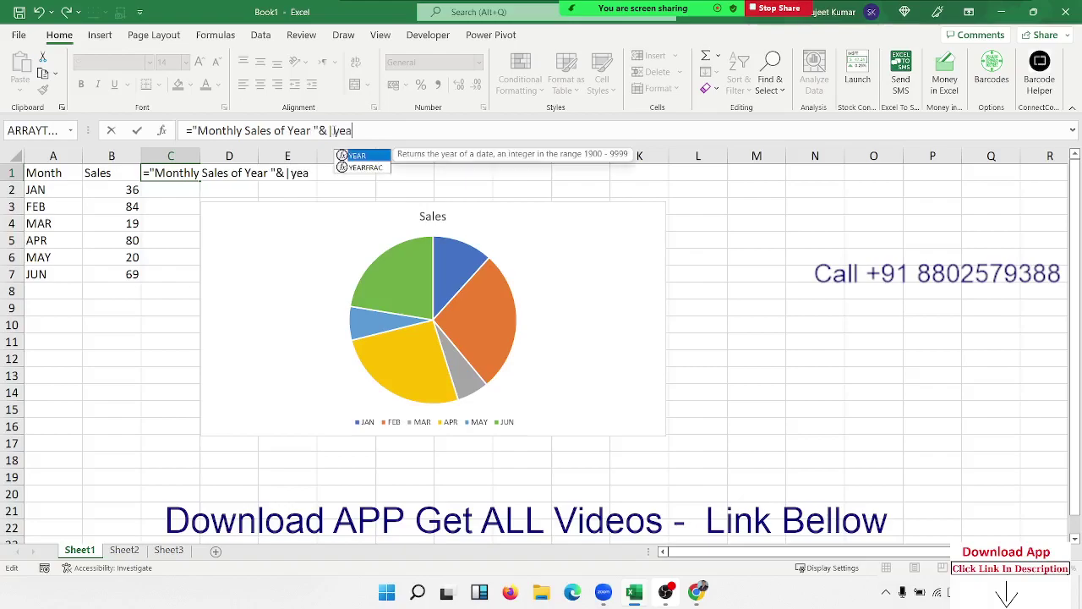
{"action": "key", "text": "Tab"}
{"action": "type", "text": "toda"}
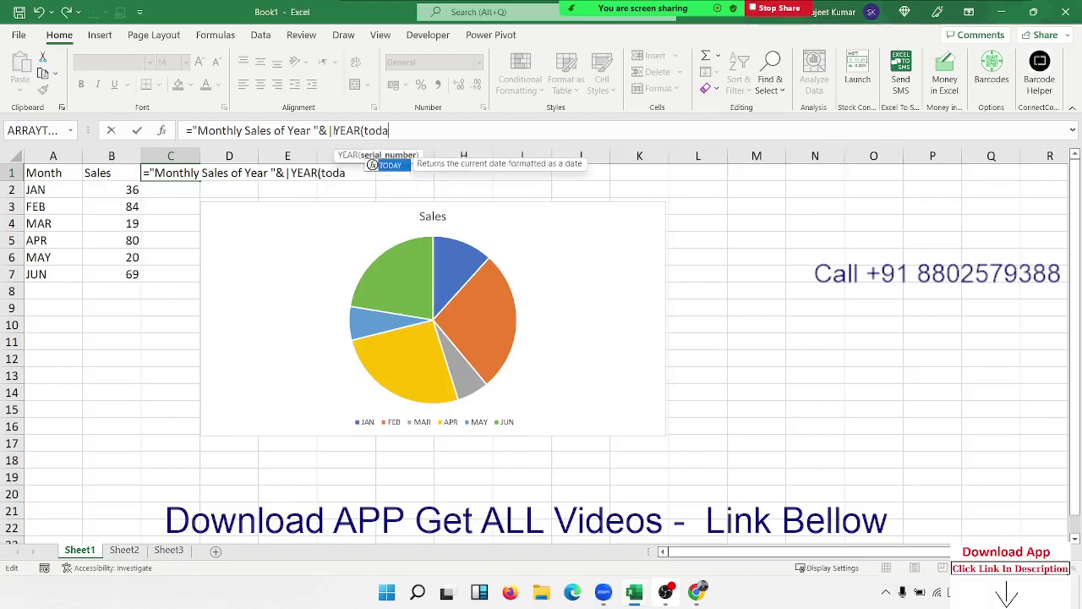
{"action": "type", "text": "y"}
{"action": "key", "text": "Tab"}
{"action": "type", "text": ")"}
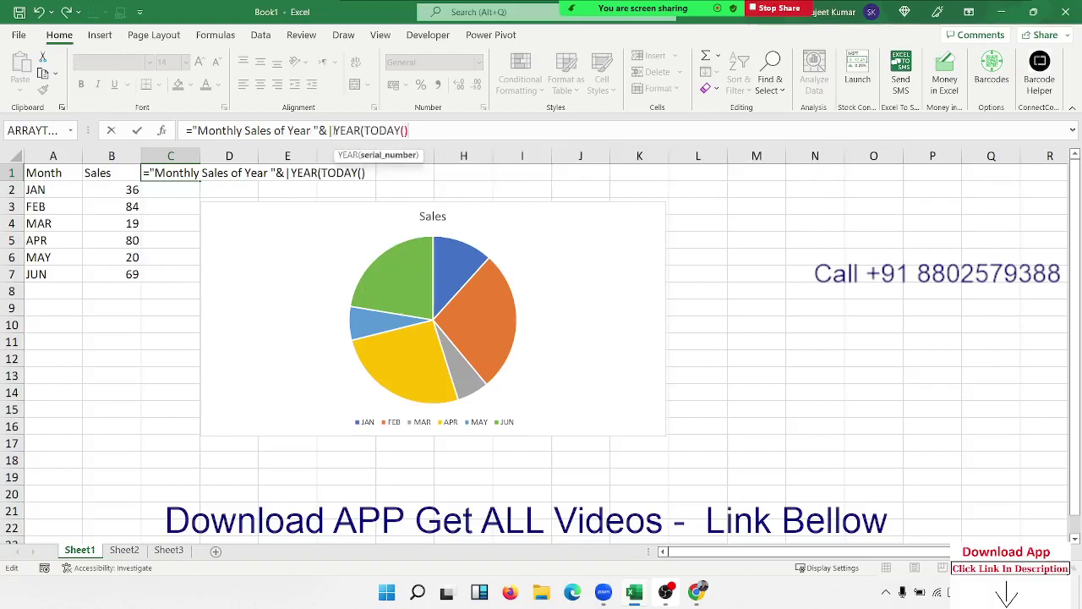
{"action": "type", "text": ")"}
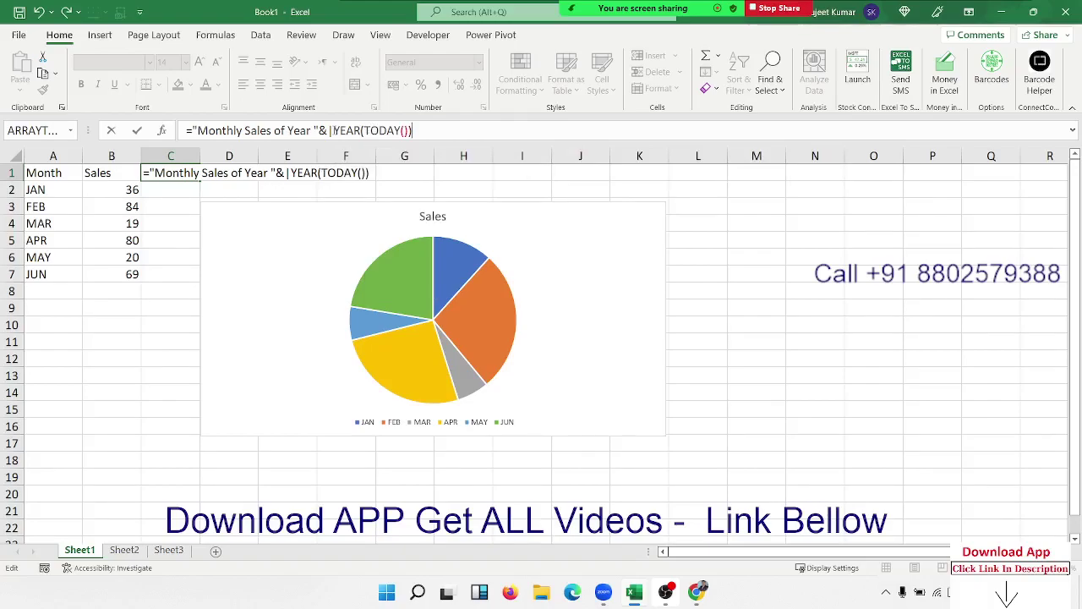
{"action": "key", "text": "BackSpace"}
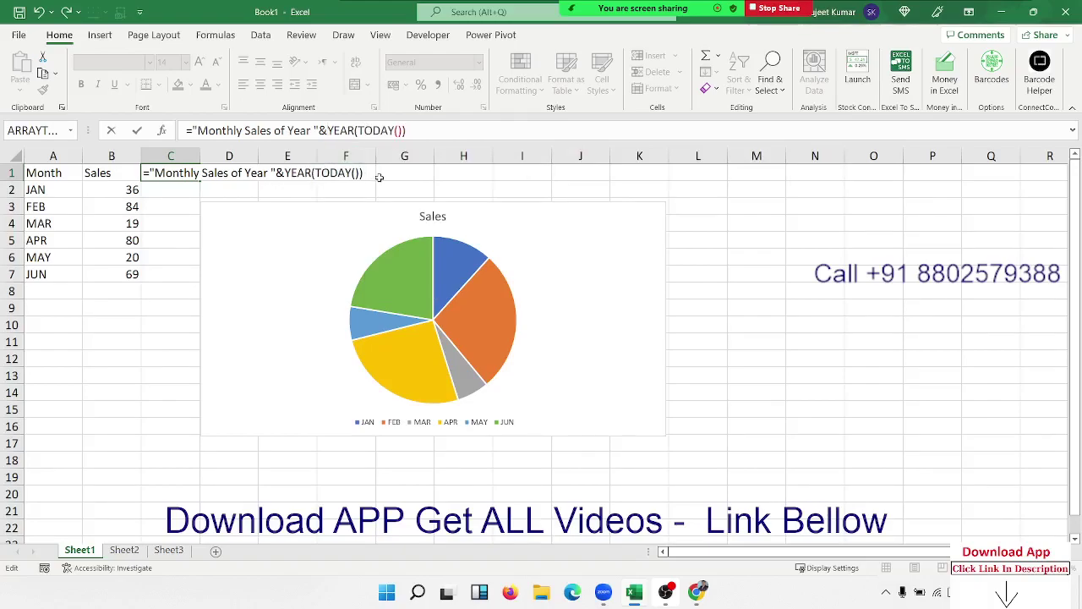
{"action": "key", "text": "Return"}
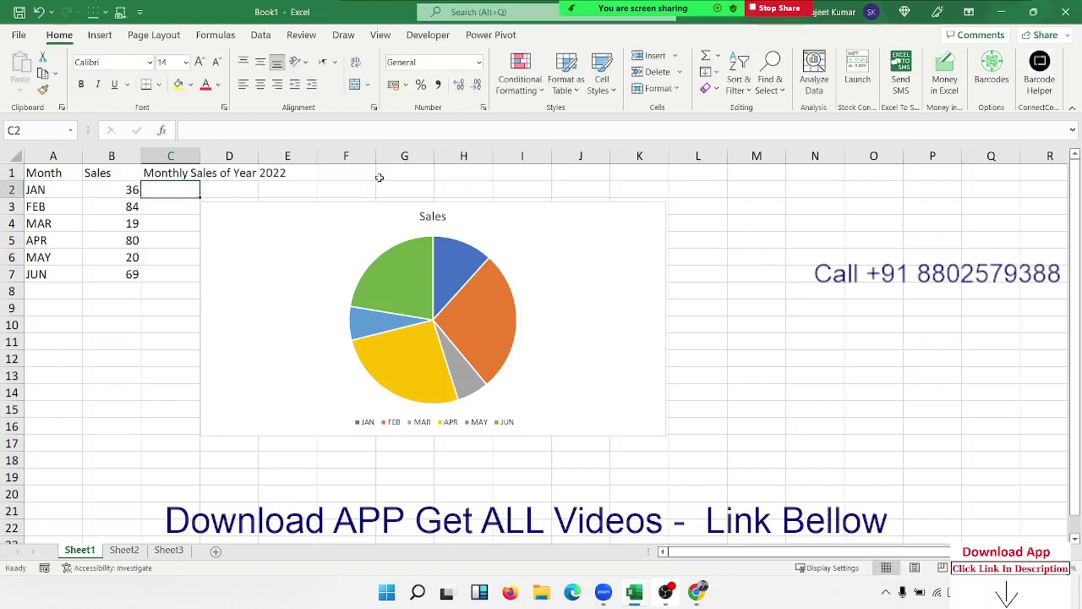
{"action": "key", "text": "Up"}
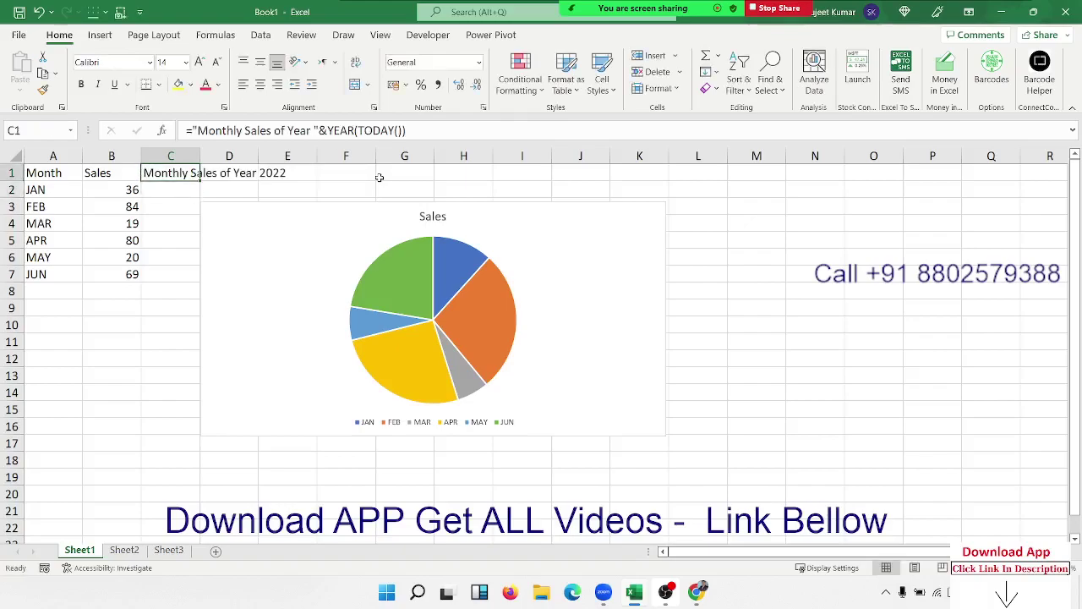
Point the pie series name at C1 so the title reads 'Monthly Sales of Year 2022', then go to Sheet2.
{"action": "left_click", "coordinate": [306, 224]}
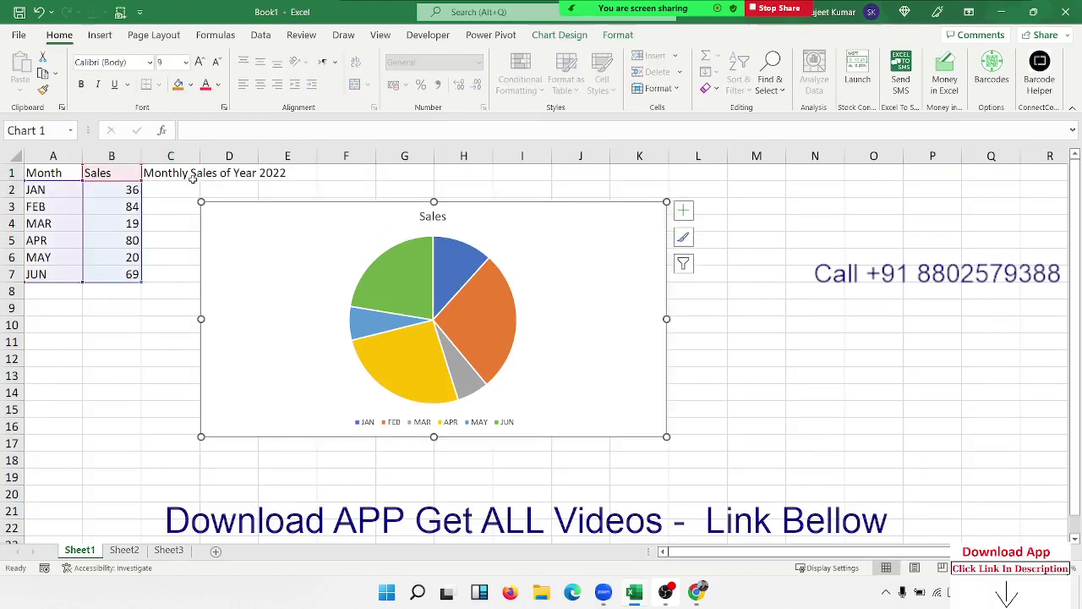
{"action": "left_click", "coordinate": [372, 258]}
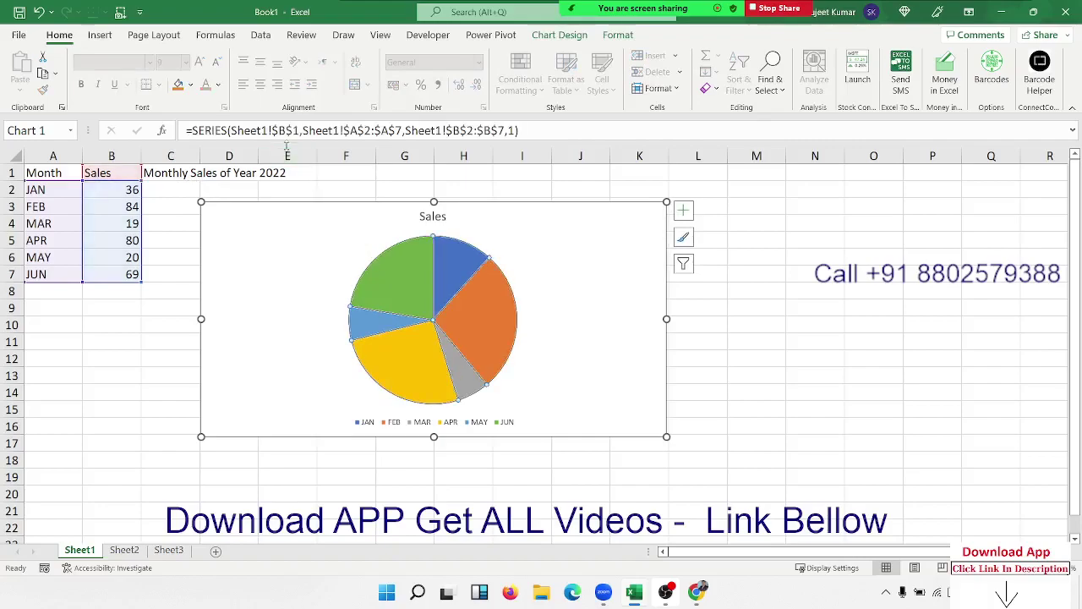
{"action": "left_click_drag", "start_coordinate": [300, 131], "coordinate": [233, 123]}
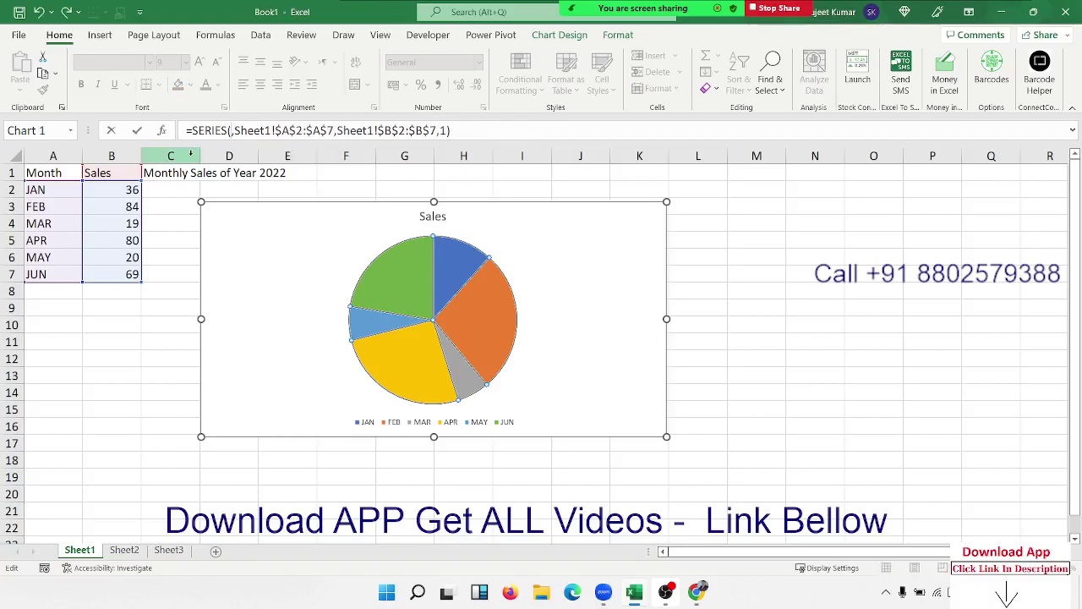
{"action": "left_click", "coordinate": [170, 170]}
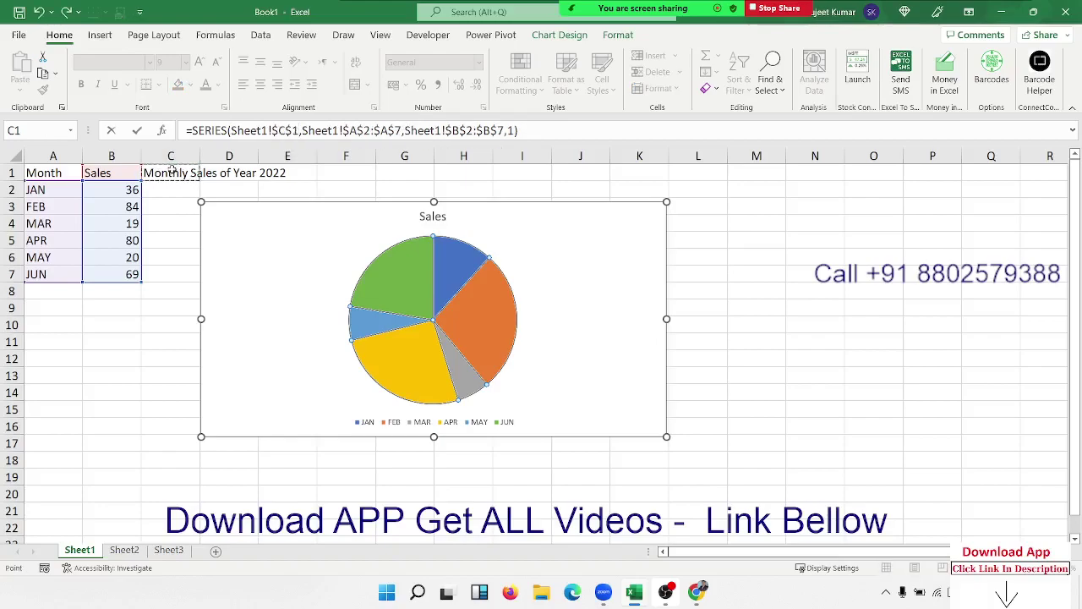
{"action": "key", "text": "Return"}
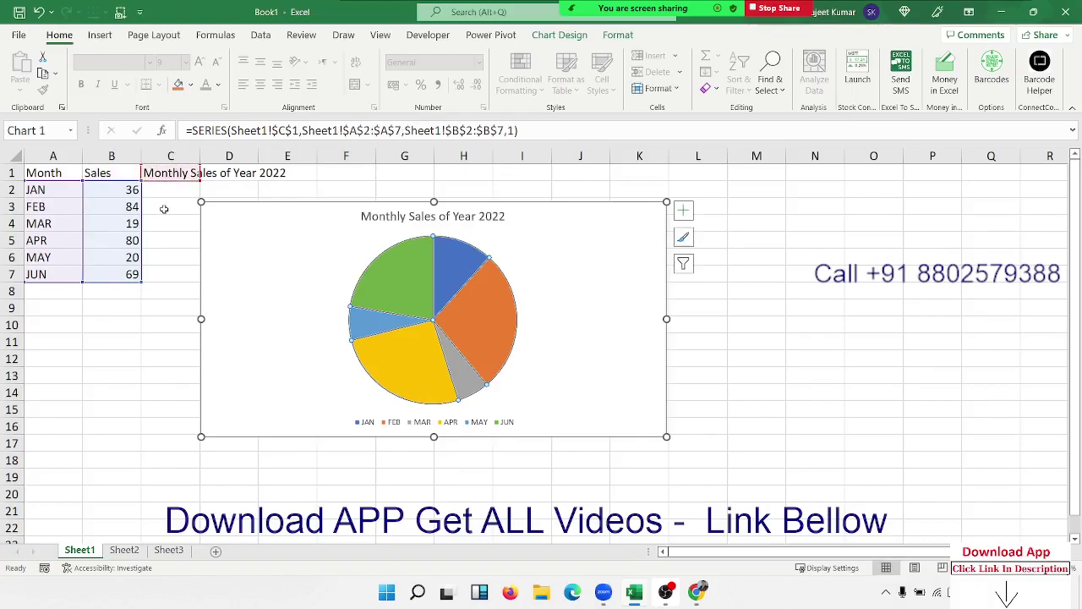
{"action": "left_click", "coordinate": [171, 172]}
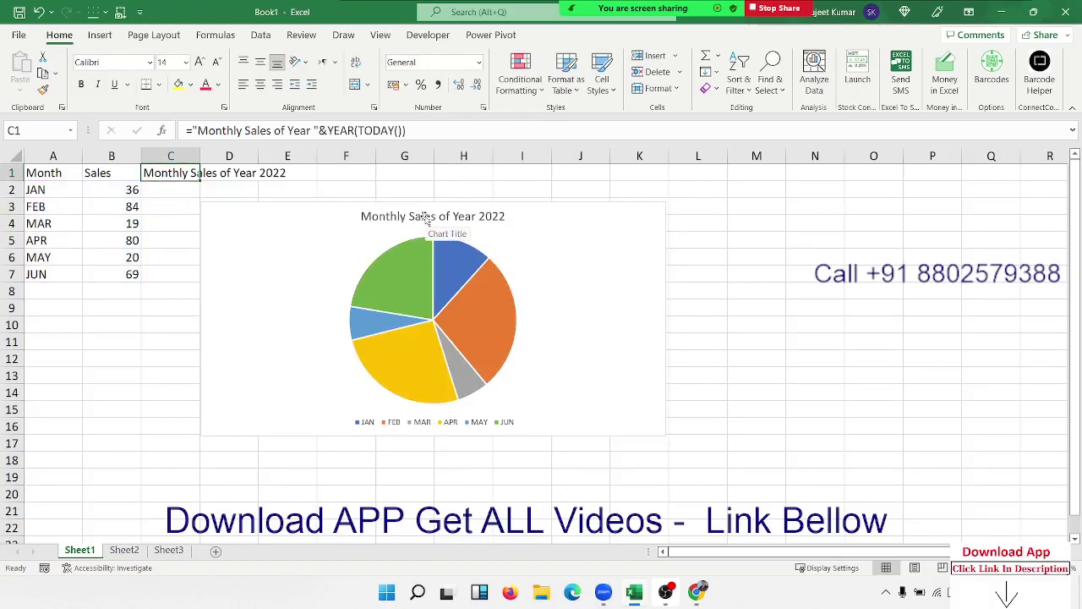
{"action": "left_click", "coordinate": [142, 550]}
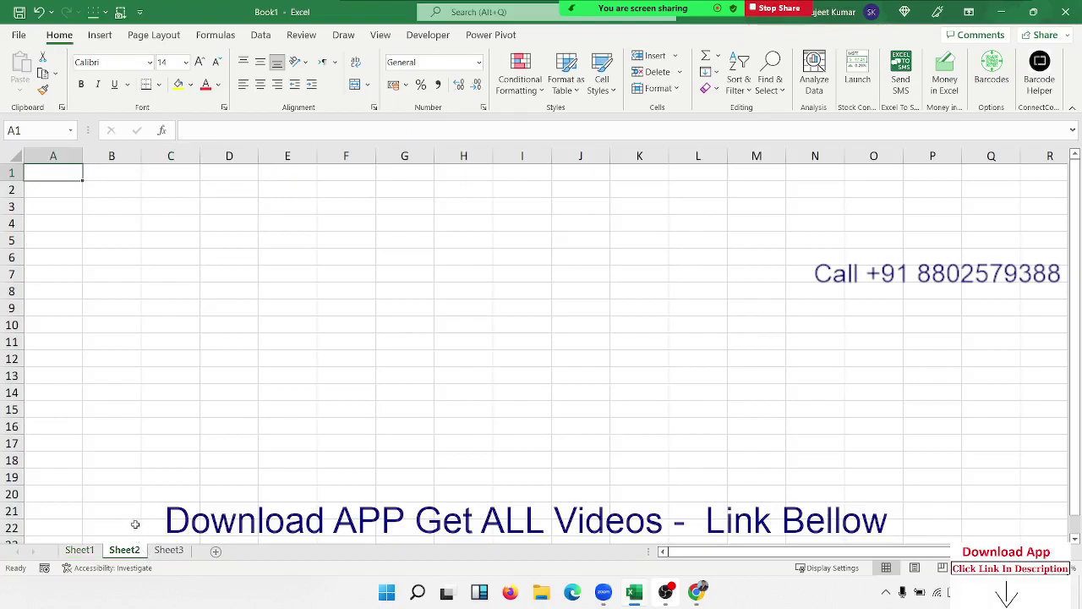
Enter the Month heading and fill JAN through NOV down column A.
{"action": "type", "text": "Month\\"}
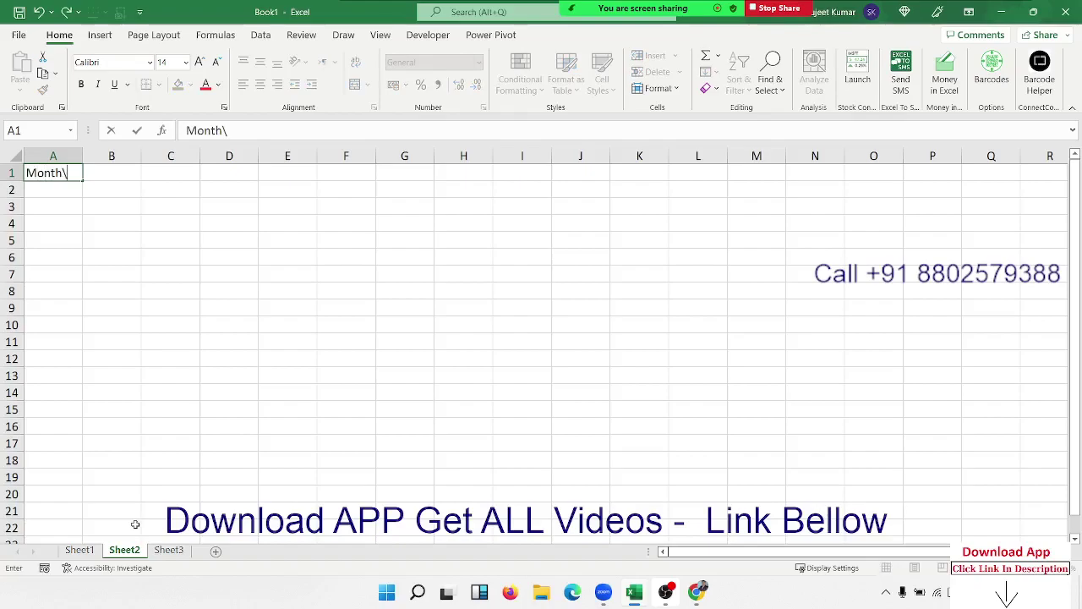
{"action": "key", "text": "BackSpace"}
{"action": "key", "text": "Return"}
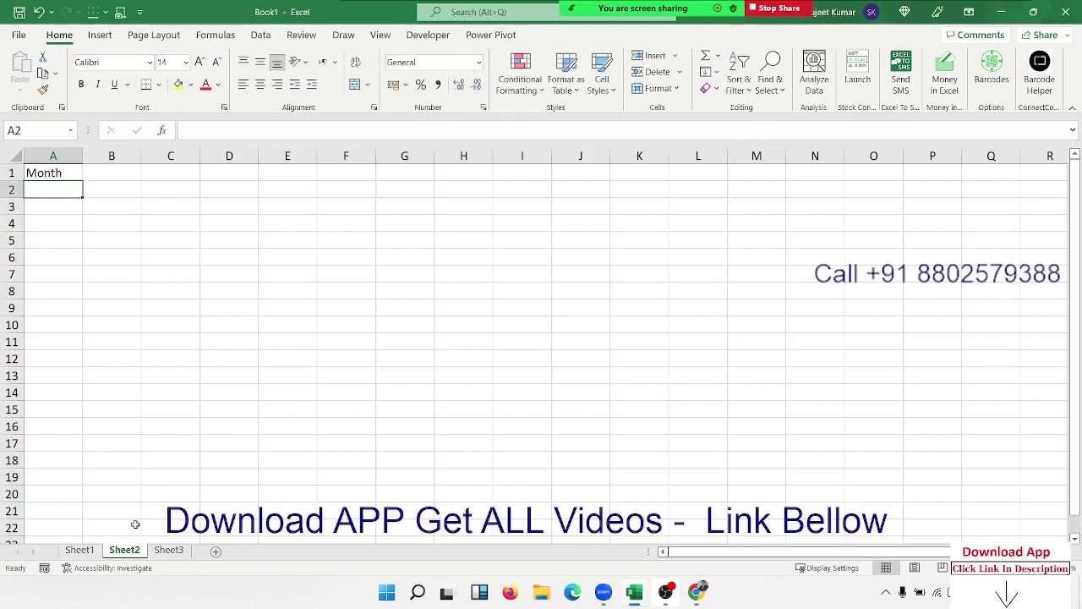
{"action": "type", "text": "JAN"}
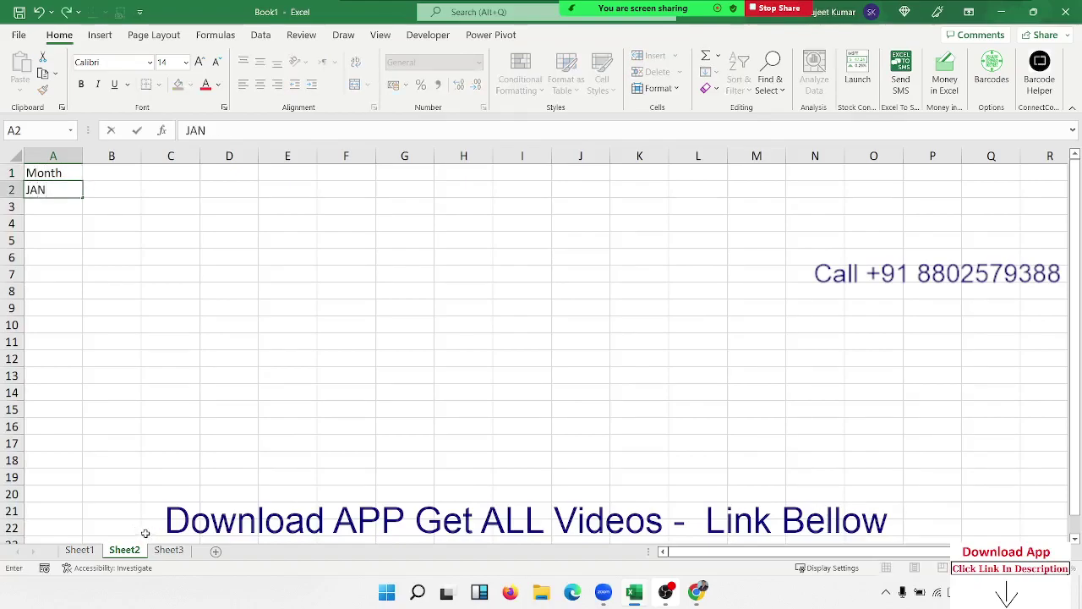
{"action": "left_click", "coordinate": [94, 390]}
{"action": "left_click", "coordinate": [56, 194]}
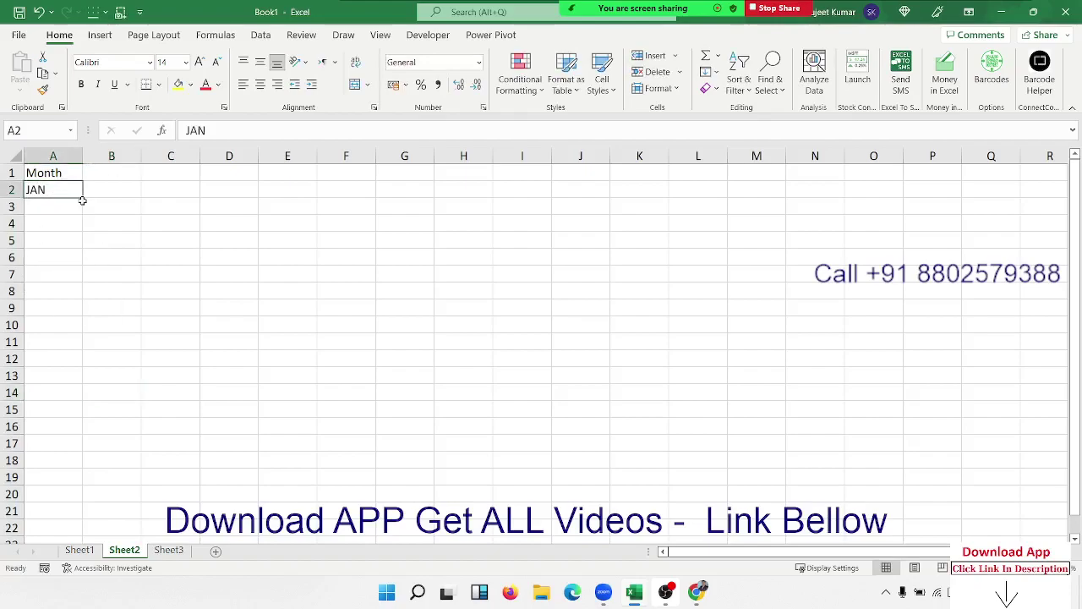
{"action": "left_click_drag", "start_coordinate": [84, 197], "coordinate": [85, 368]}
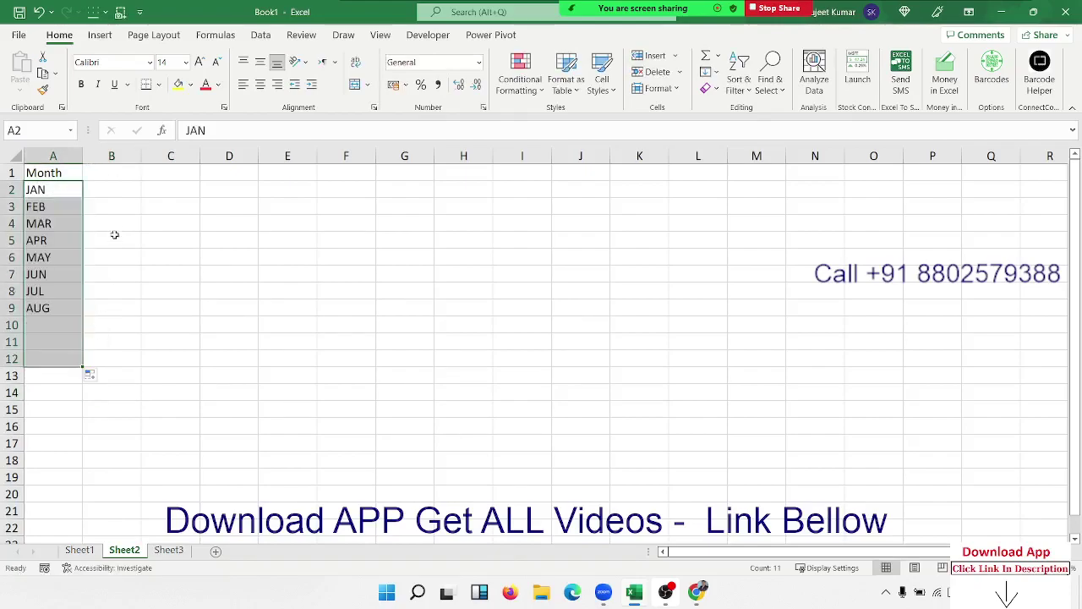
Add the Sales heading in B1 and enter =RANDBETWEEN(10,90) in B2.
{"action": "left_click", "coordinate": [117, 173]}
{"action": "type", "text": "Sale"}
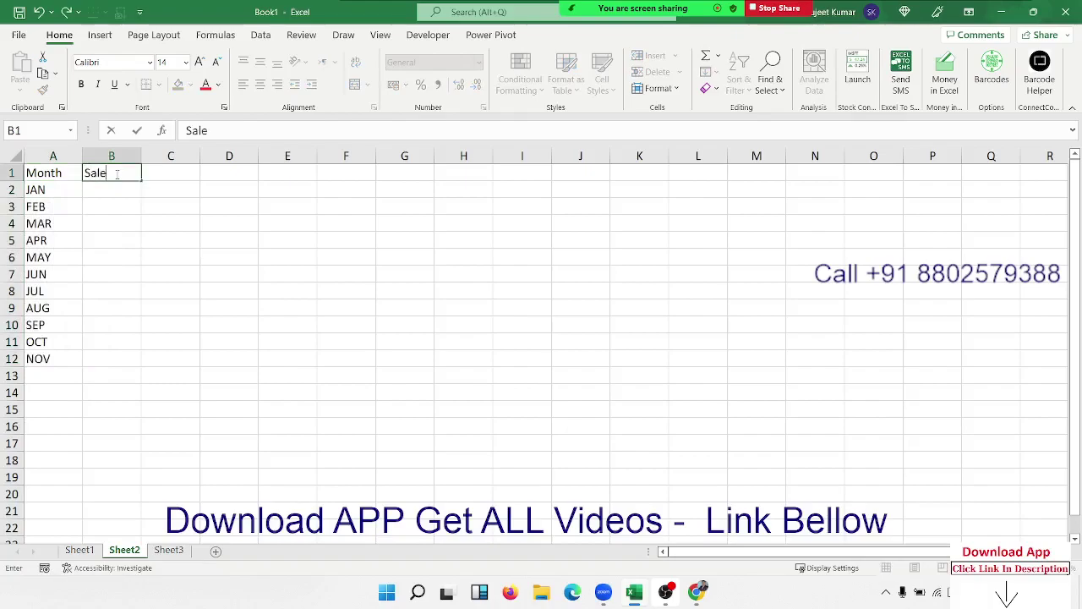
{"action": "type", "text": "s"}
{"action": "key", "text": "Return"}
{"action": "type", "text": "=ra"}
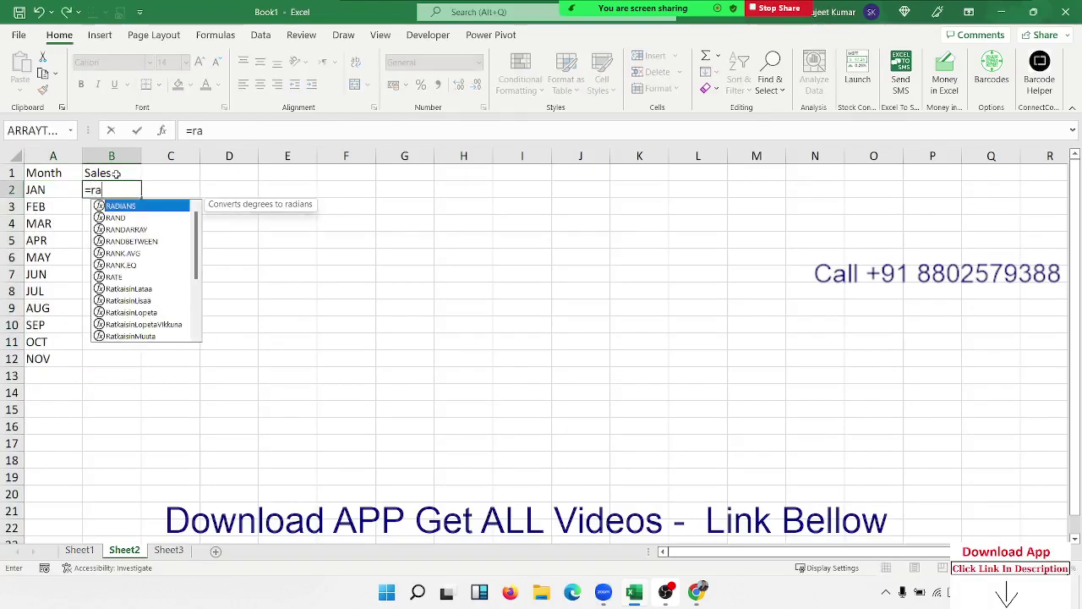
{"action": "key", "text": "Down"}
{"action": "key", "text": "Down"}
{"action": "key", "text": "Down"}
{"action": "key", "text": "Tab"}
{"action": "type", "text": "10"}
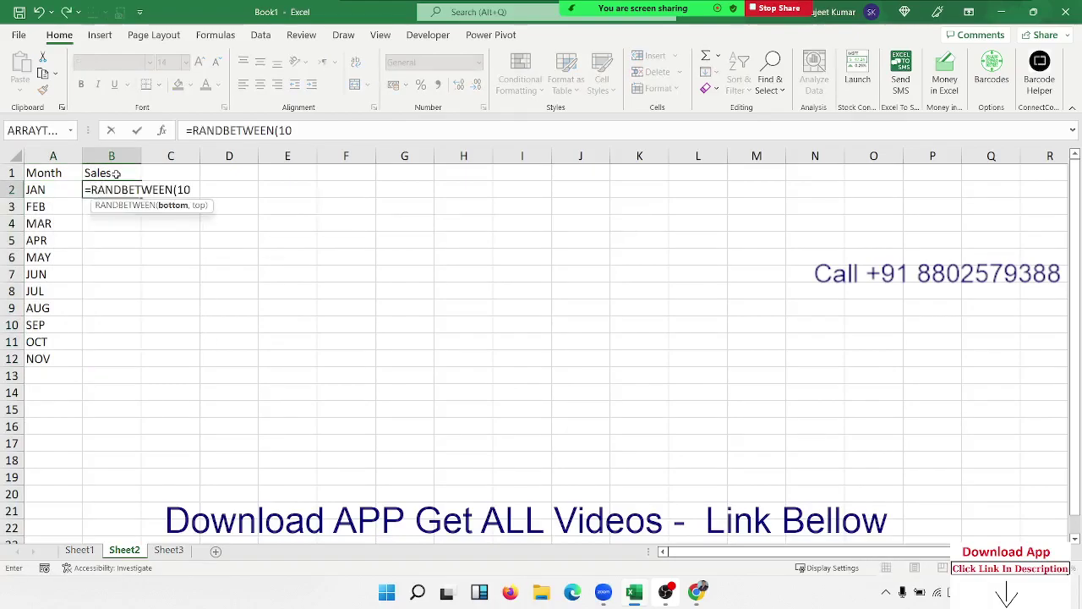
{"action": "type", "text": ",90"}
{"action": "key", "text": "Return"}
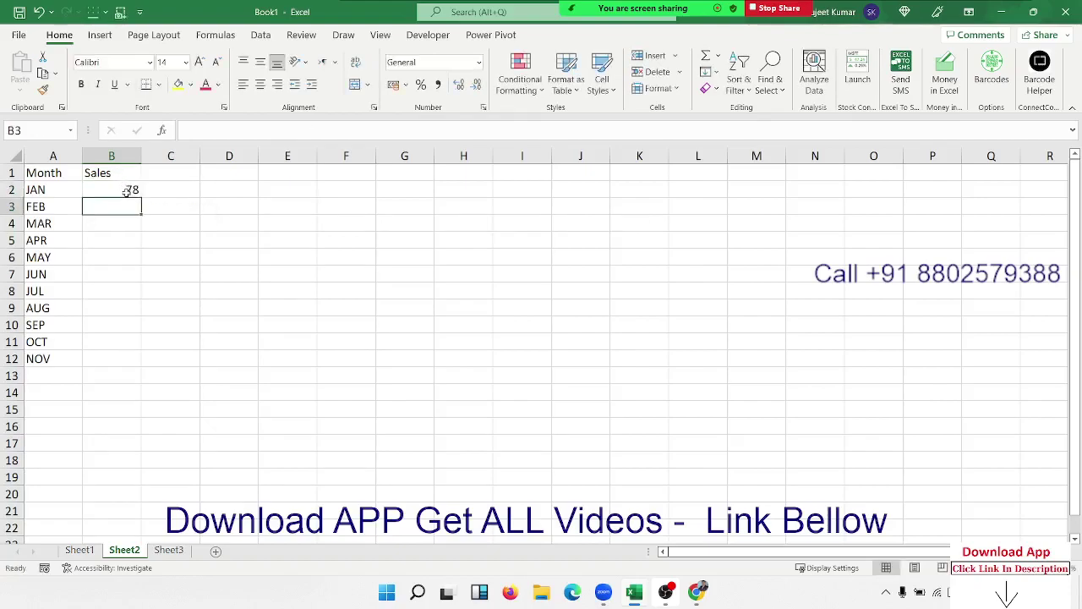
Fill the formula down to B12 and paste the sales back as fixed values.
{"action": "left_click_drag", "start_coordinate": [125, 191], "coordinate": [133, 351]}
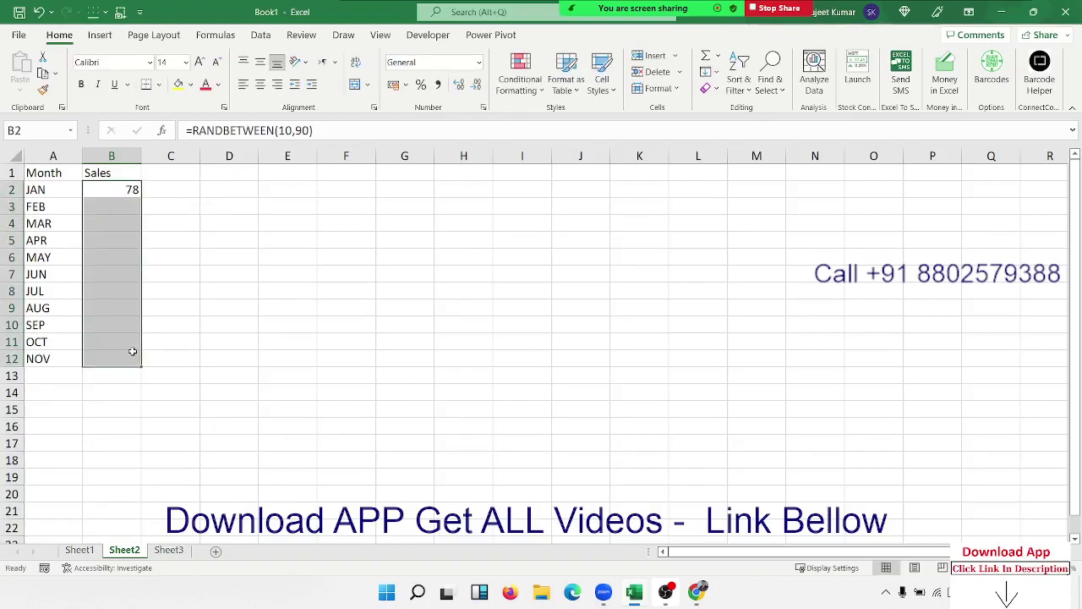
{"action": "key", "text": "ctrl+d"}
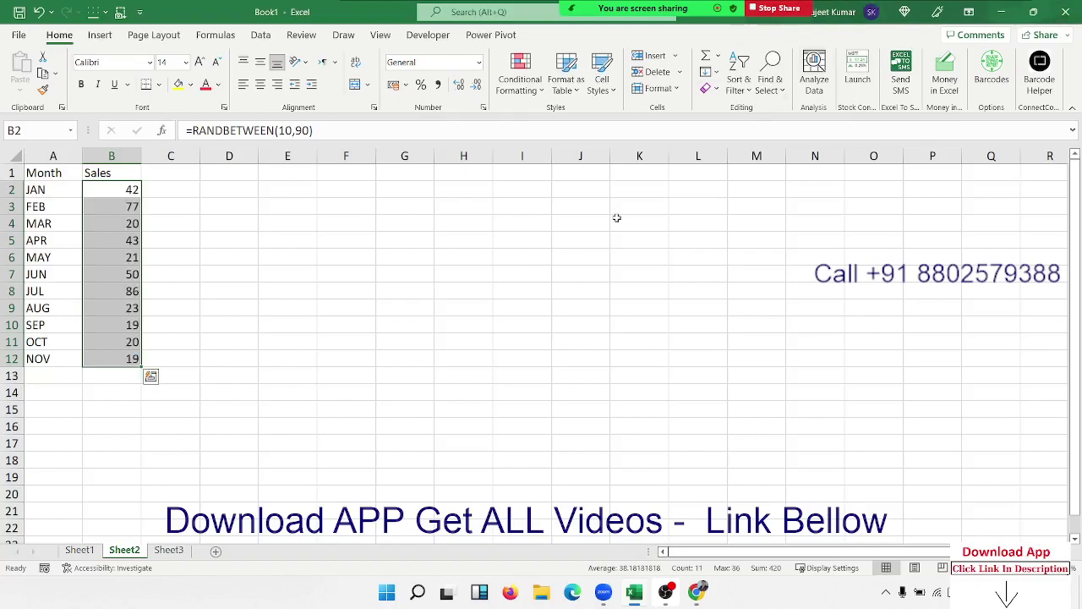
{"action": "key", "text": "ctrl+c"}
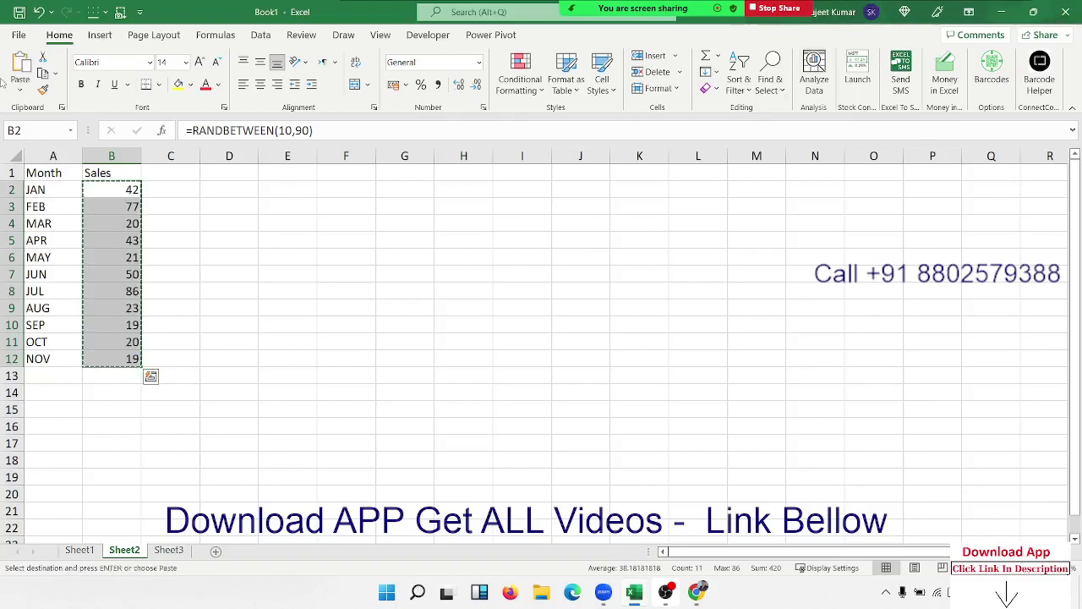
{"action": "left_click", "coordinate": [20, 89]}
{"action": "left_click", "coordinate": [17, 189]}
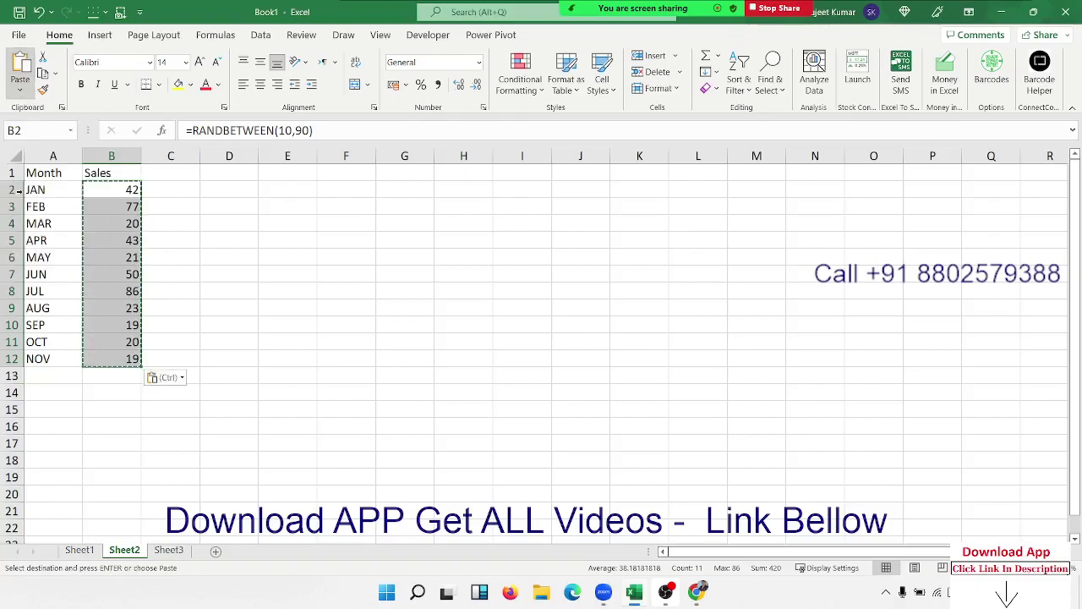
{"action": "key", "text": "Escape"}
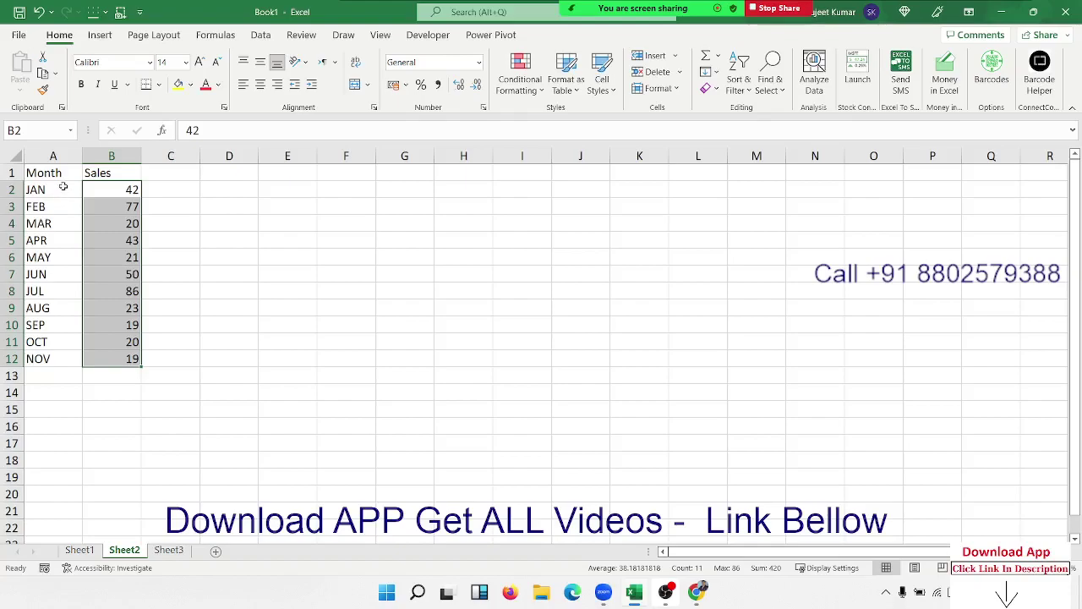
Insert a clustered column chart of the Month/Sales table and enlarge it beside the data.
{"action": "left_click_drag", "start_coordinate": [63, 172], "coordinate": [120, 354]}
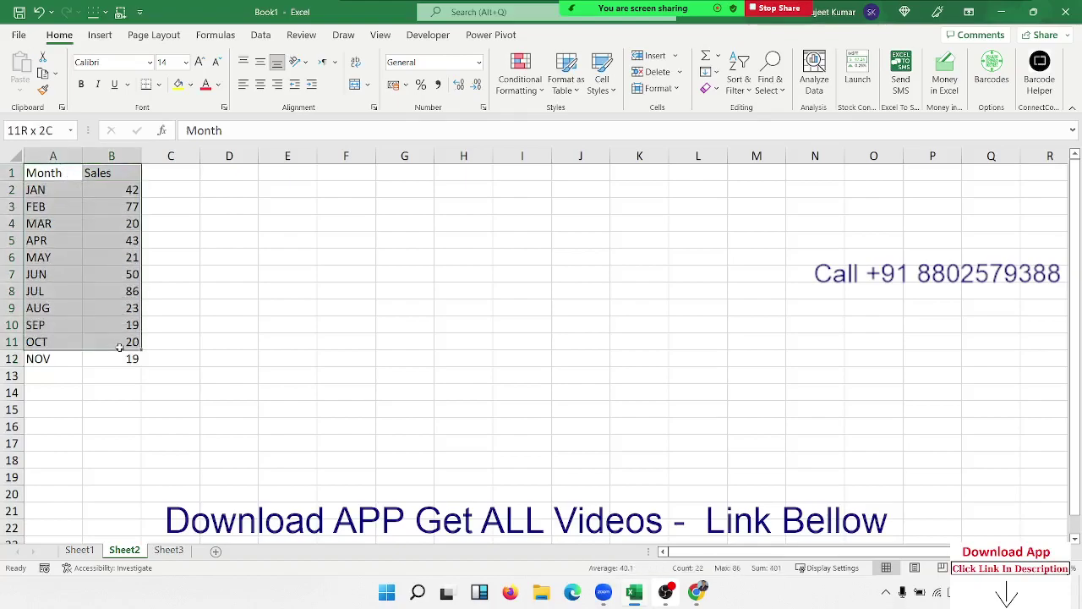
{"action": "left_click", "coordinate": [100, 35]}
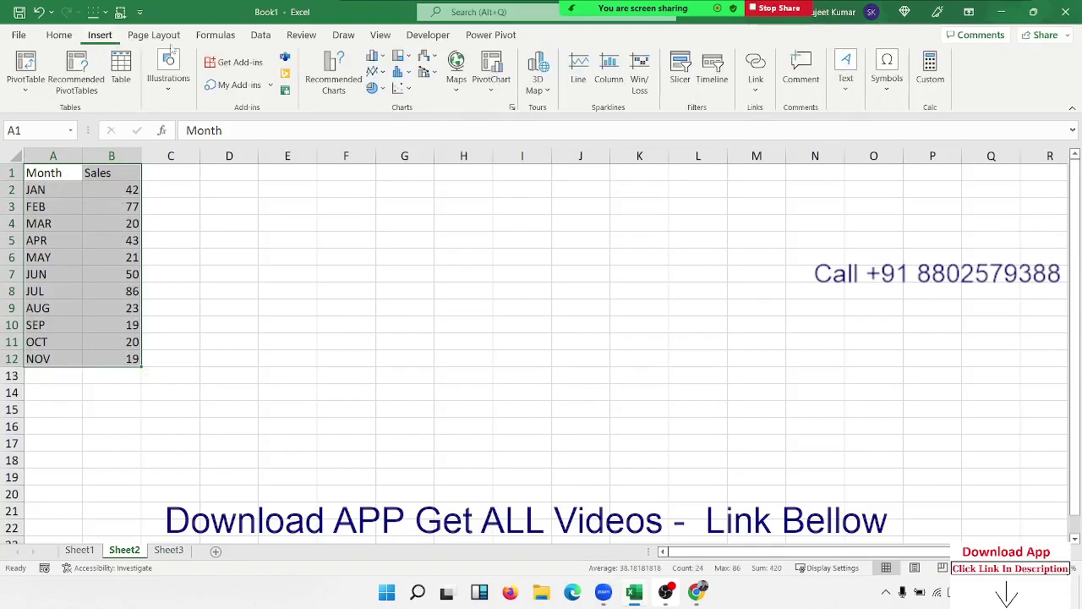
{"action": "left_click", "coordinate": [373, 56]}
{"action": "left_click", "coordinate": [385, 108]}
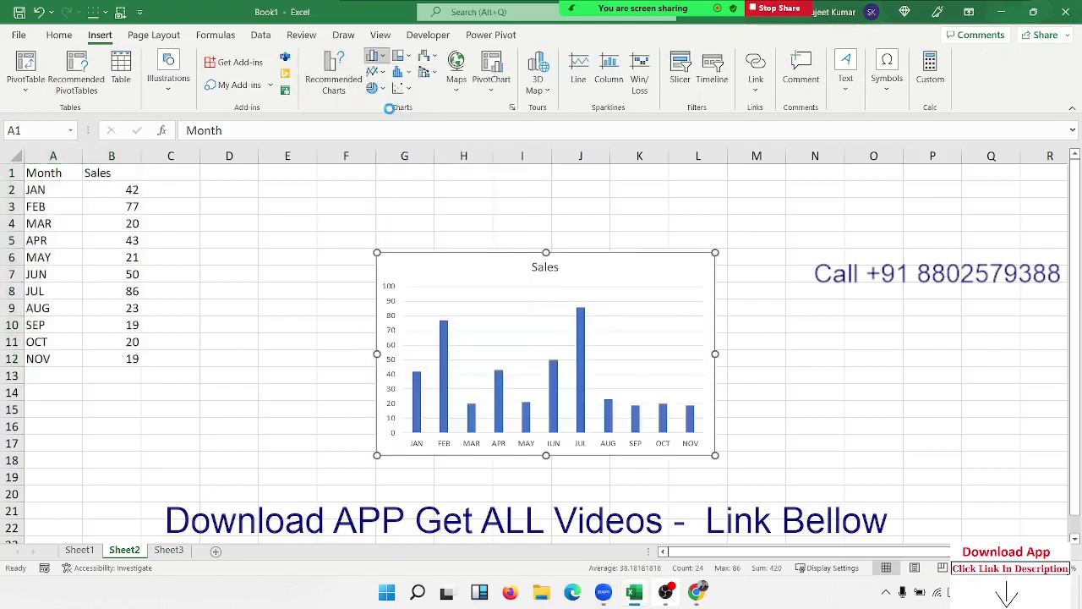
{"action": "left_click_drag", "start_coordinate": [401, 268], "coordinate": [294, 270]}
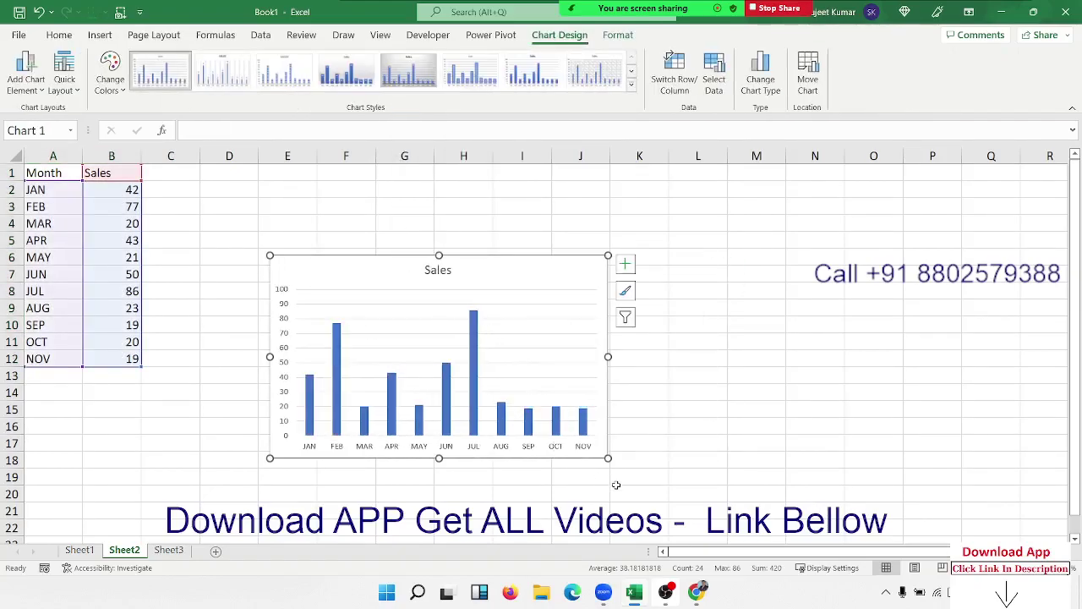
{"action": "left_click_drag", "start_coordinate": [609, 458], "coordinate": [785, 473]}
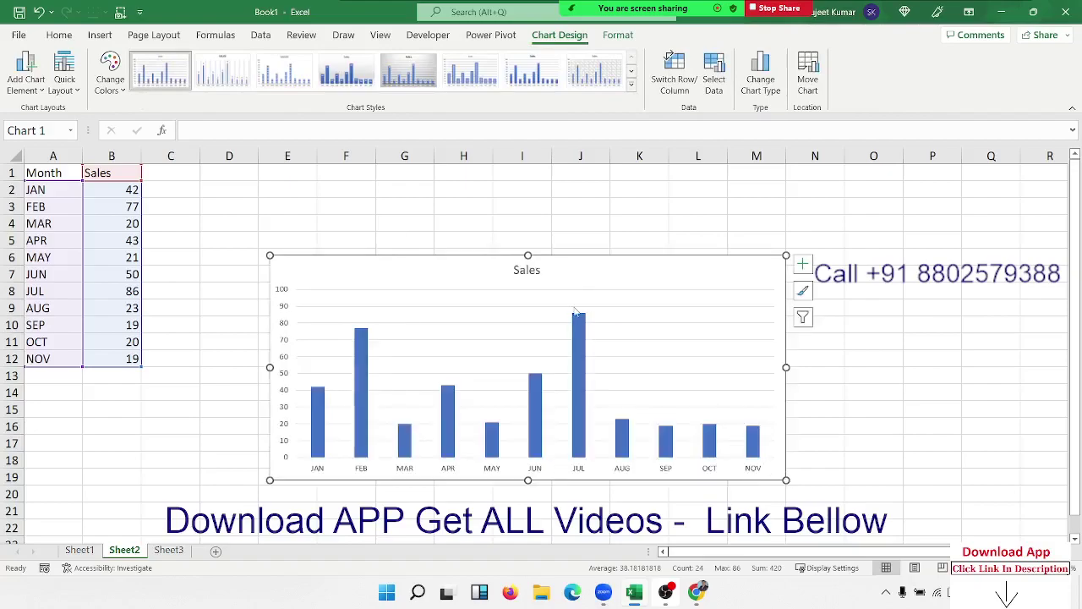
{"action": "left_click_drag", "start_coordinate": [430, 271], "coordinate": [354, 286]}
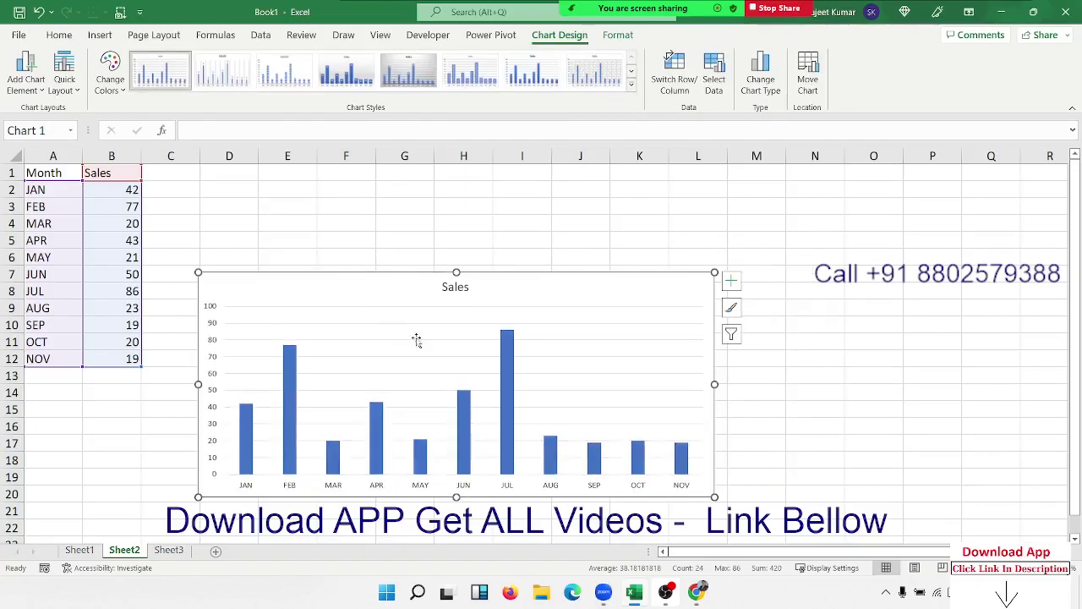
Colour only the MAR bar orange.
{"action": "left_click", "coordinate": [290, 392]}
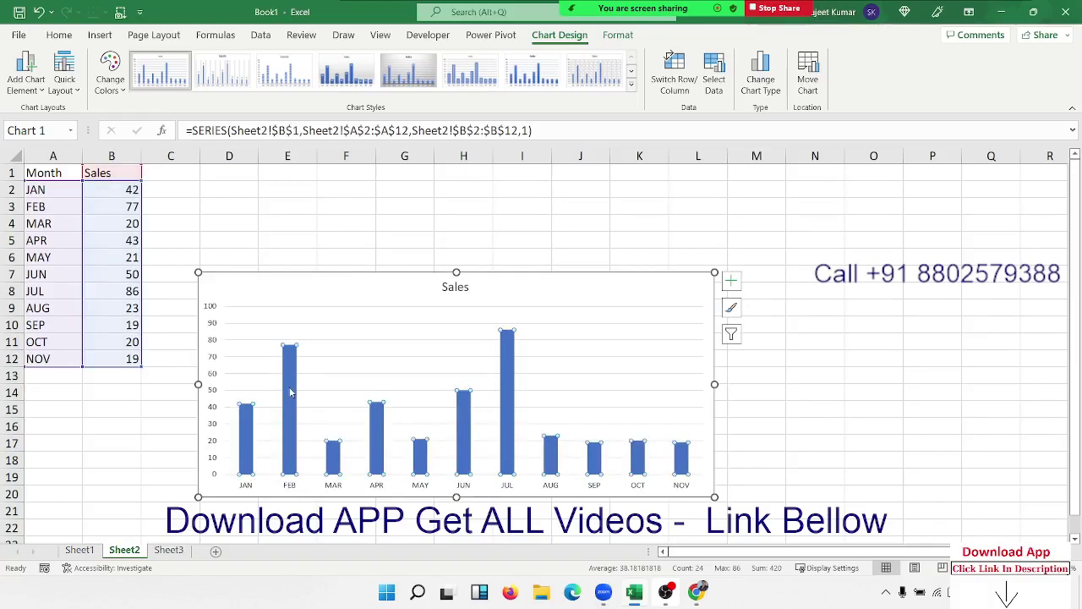
{"action": "left_click", "coordinate": [251, 455]}
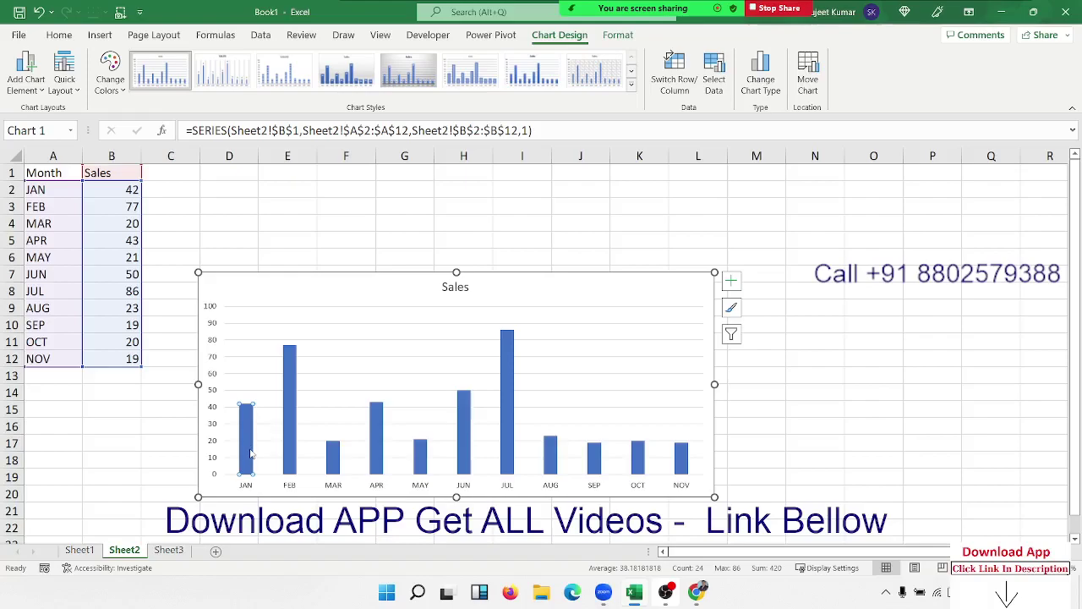
{"action": "left_click", "coordinate": [332, 461]}
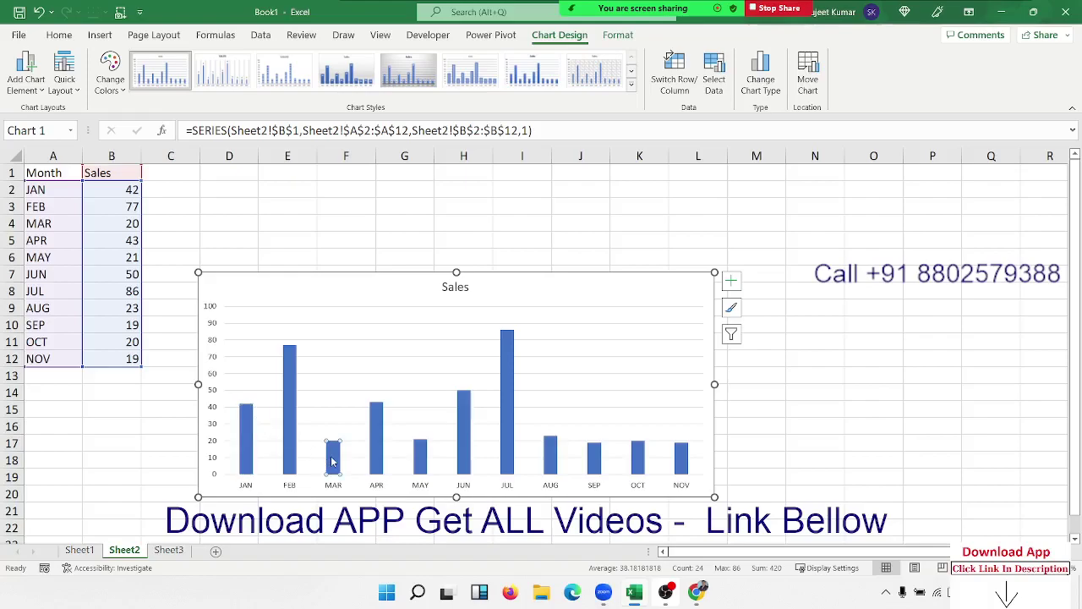
{"action": "left_click", "coordinate": [59, 35]}
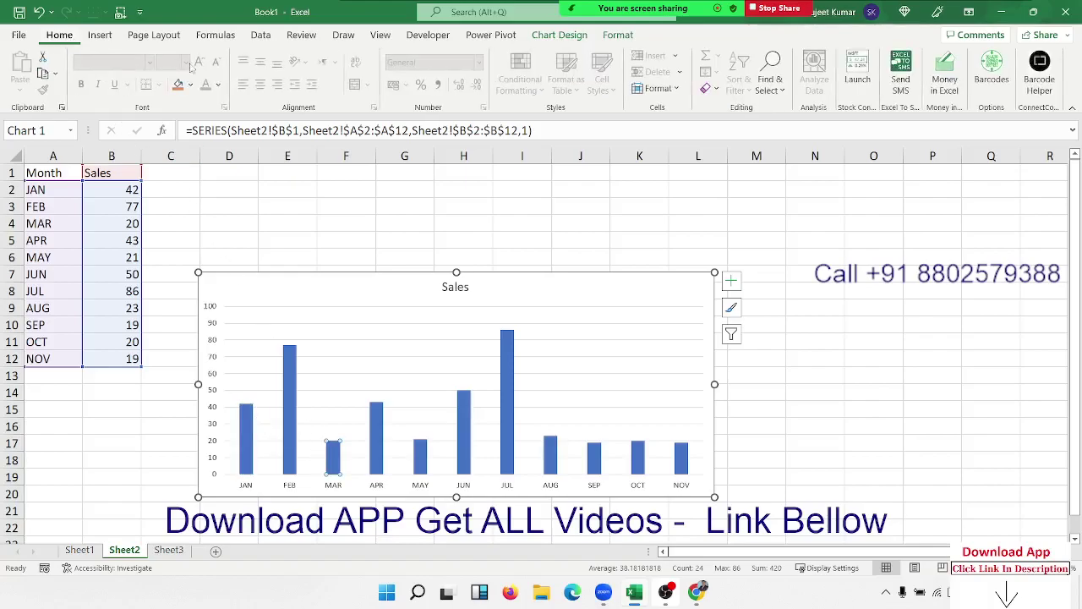
{"action": "left_click", "coordinate": [177, 84]}
{"action": "left_click", "coordinate": [109, 410]}
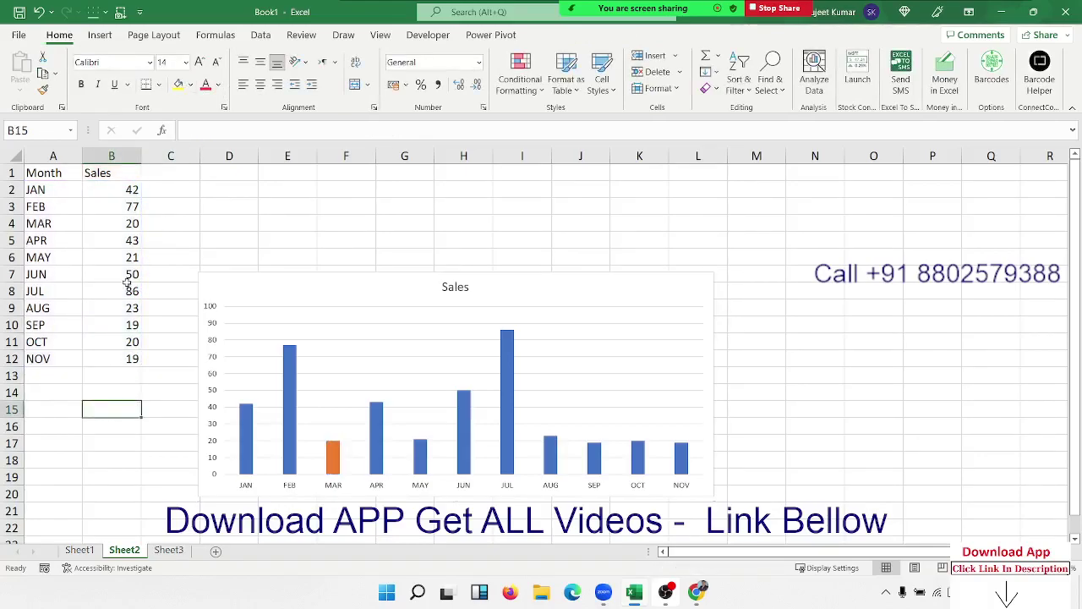
Change MAR's sales in B4 to 45 and delete the column chart.
{"action": "left_click", "coordinate": [132, 222]}
{"action": "type", "text": "45"}
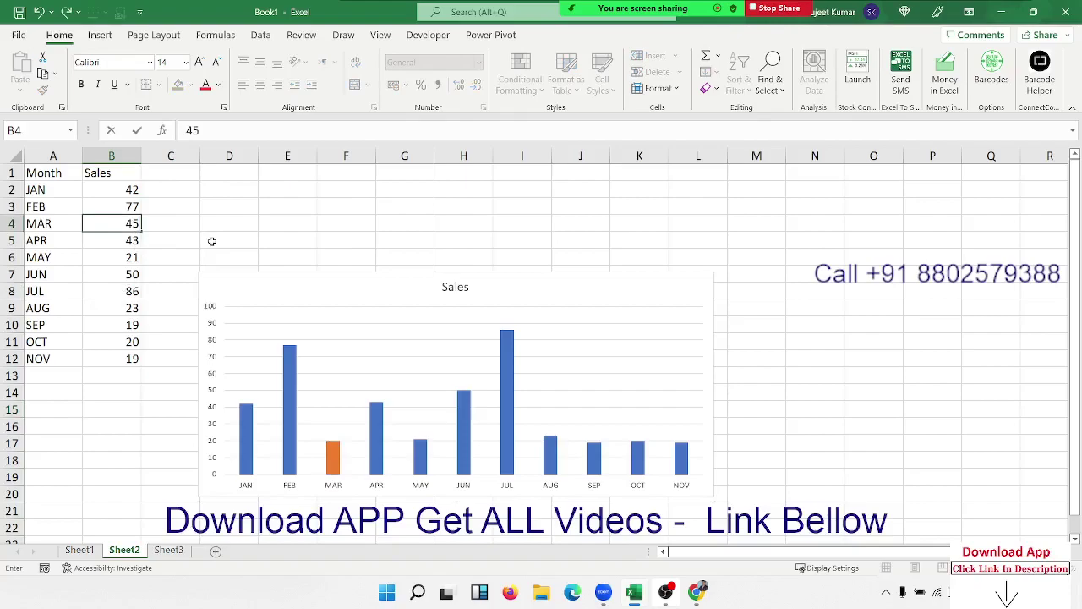
{"action": "key", "text": "Return"}
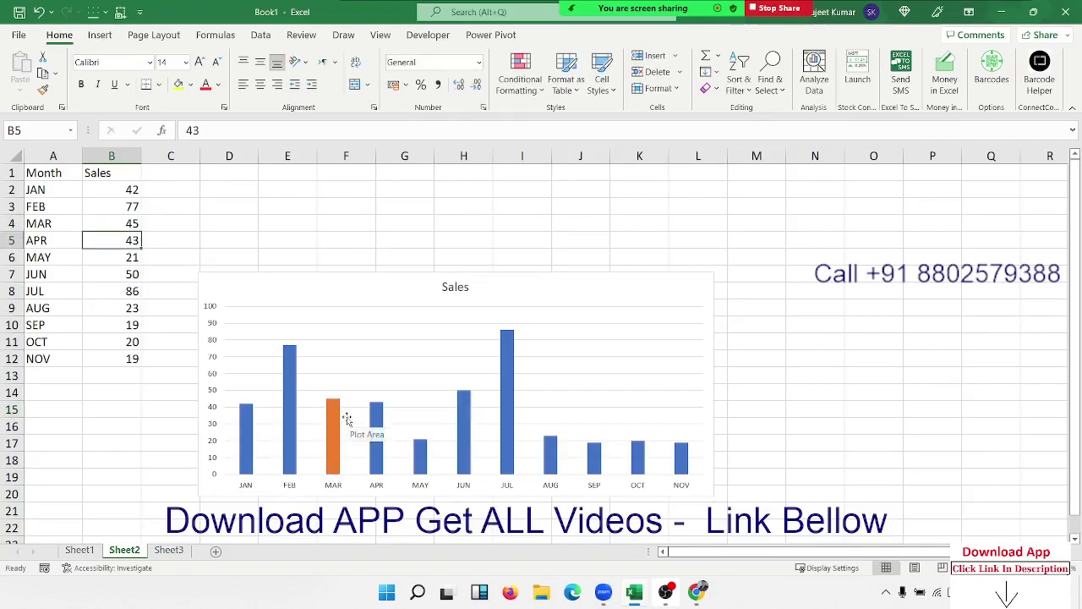
{"action": "left_click", "coordinate": [351, 298]}
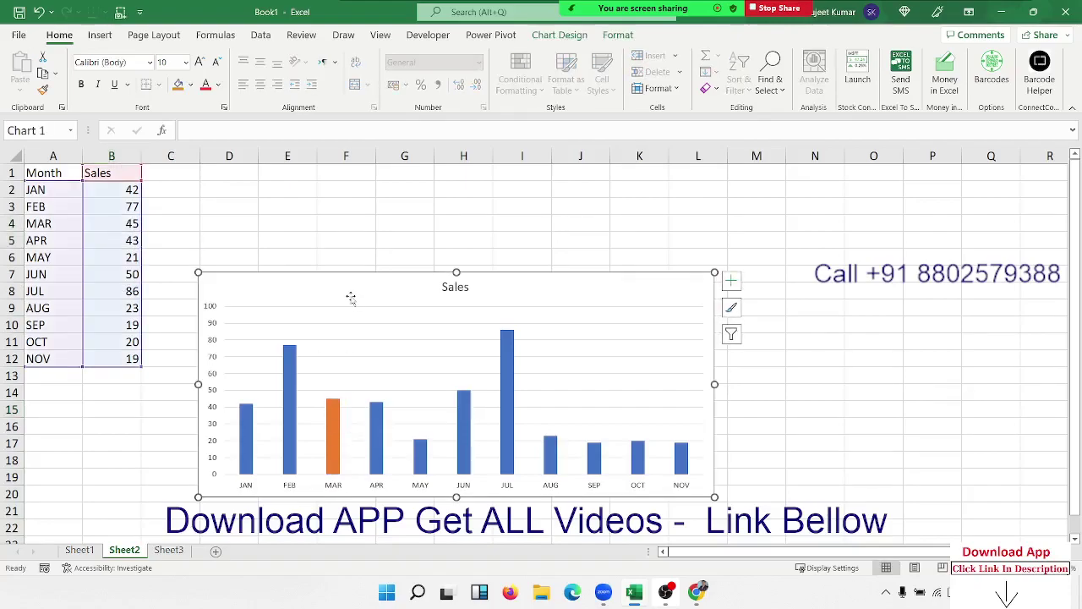
{"action": "key", "text": "Delete"}
Add range headings 0-20, 20-50, 50-80 and >80 in C1:F1.
{"action": "left_click", "coordinate": [196, 173]}
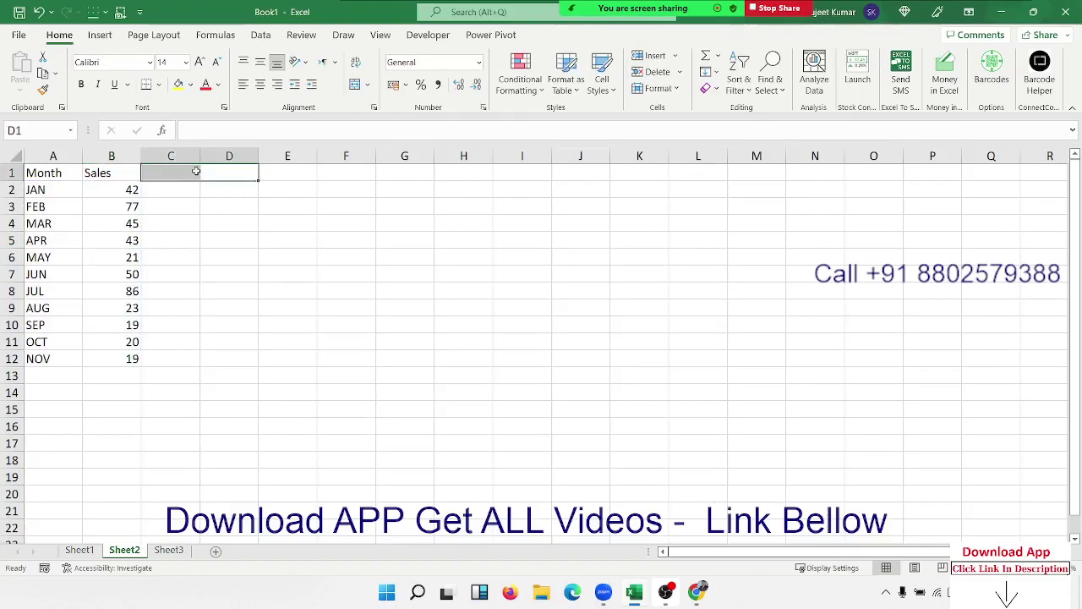
{"action": "type", "text": "0-"}
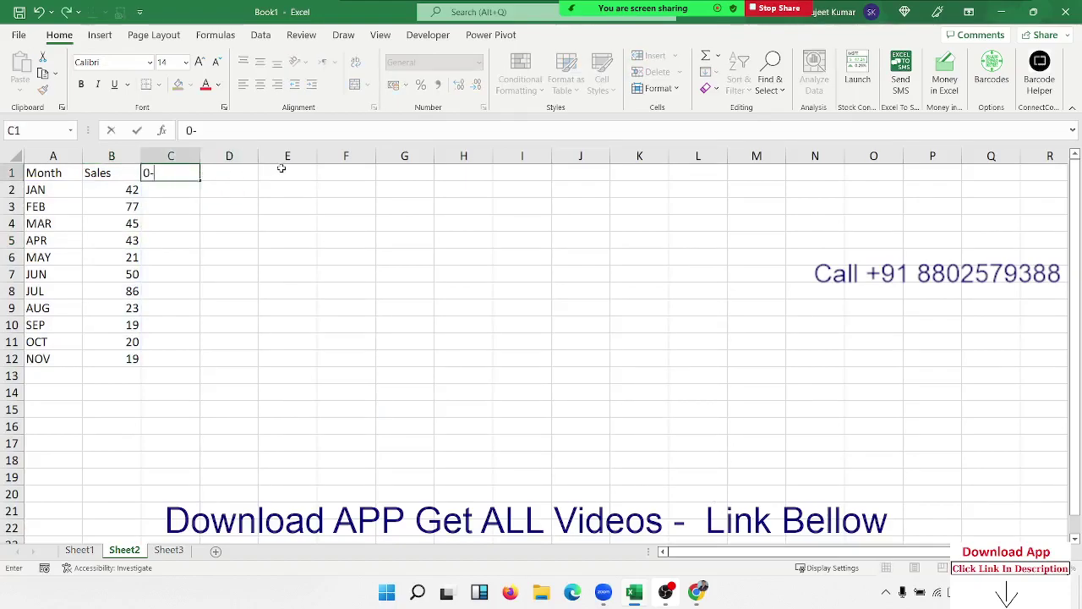
{"action": "type", "text": "20"}
{"action": "key", "text": "Tab"}
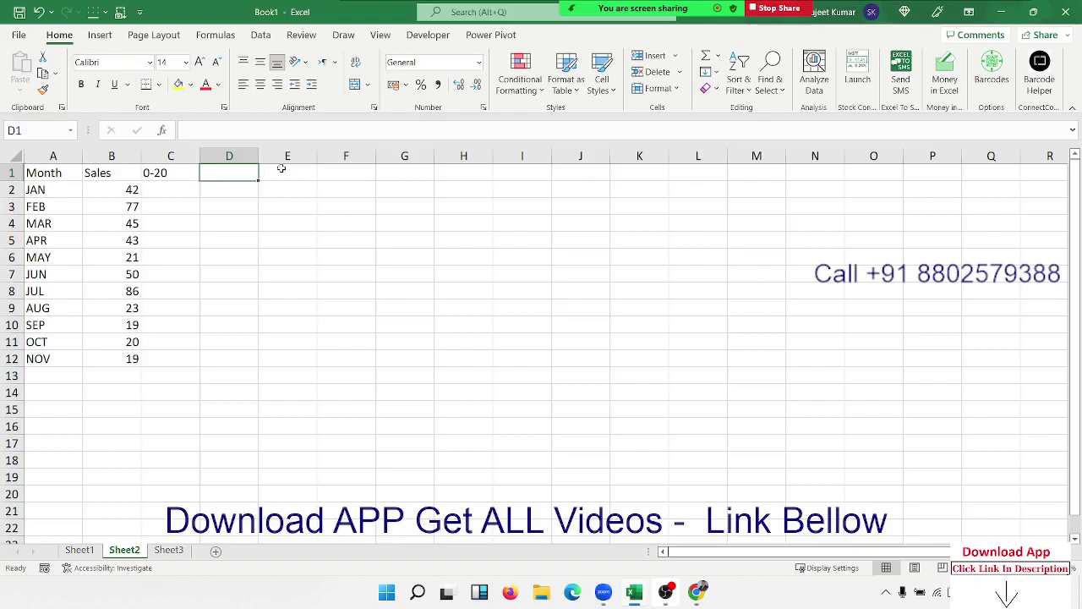
{"action": "type", "text": "20-"}
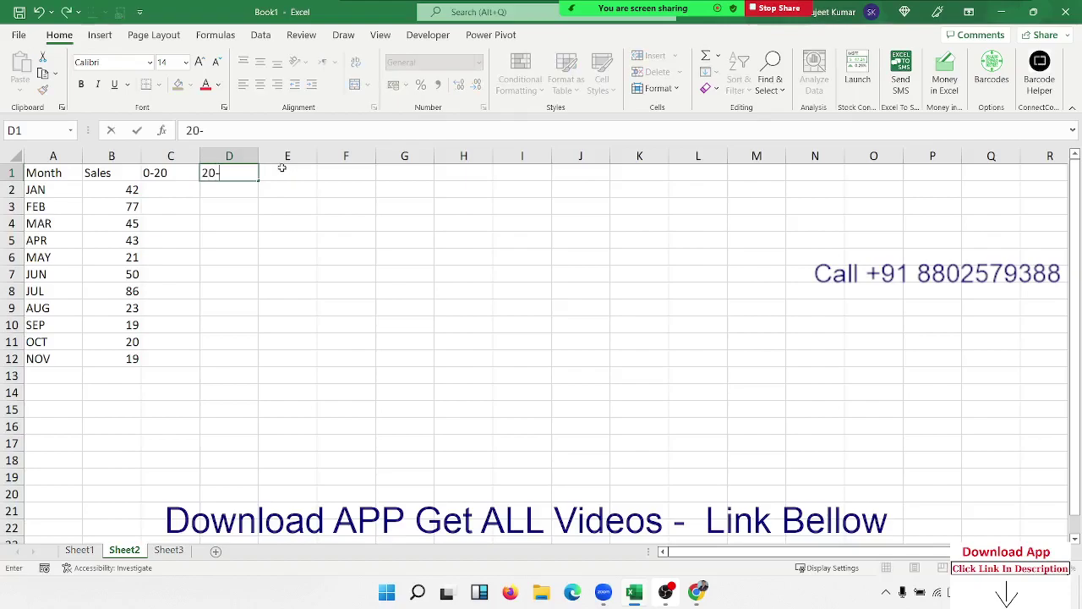
{"action": "type", "text": "50"}
{"action": "key", "text": "Tab"}
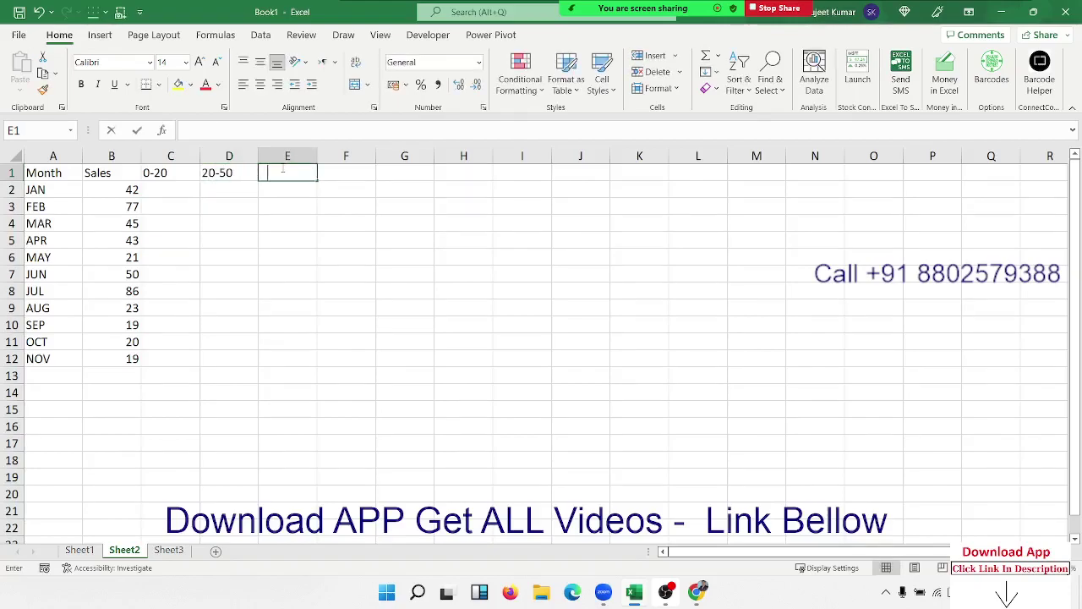
{"action": "type", "text": "50-80"}
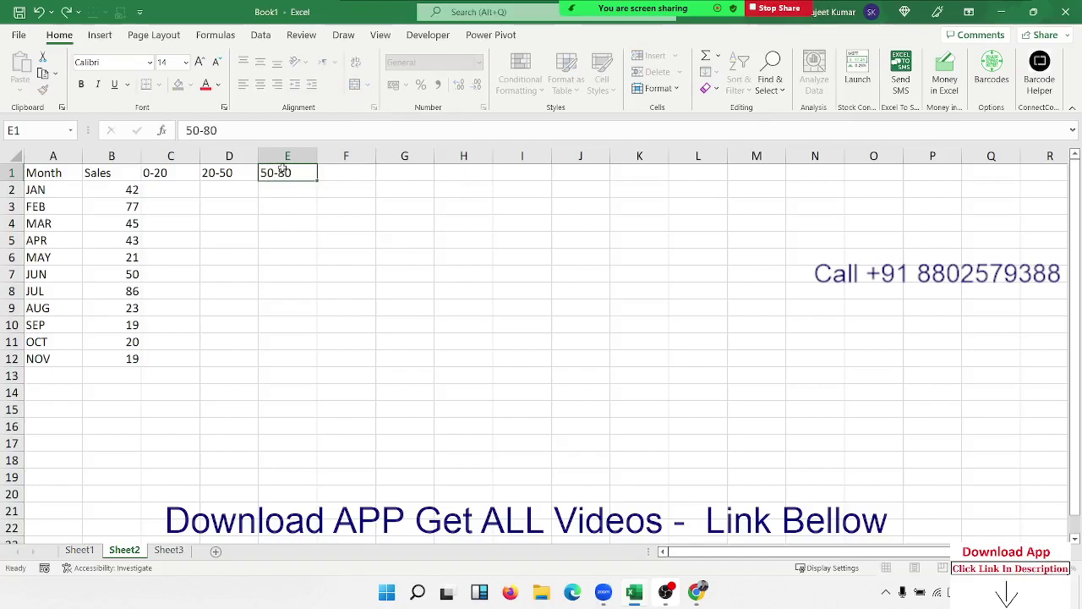
{"action": "key", "text": "Tab"}
{"action": "type", "text": ">80"}
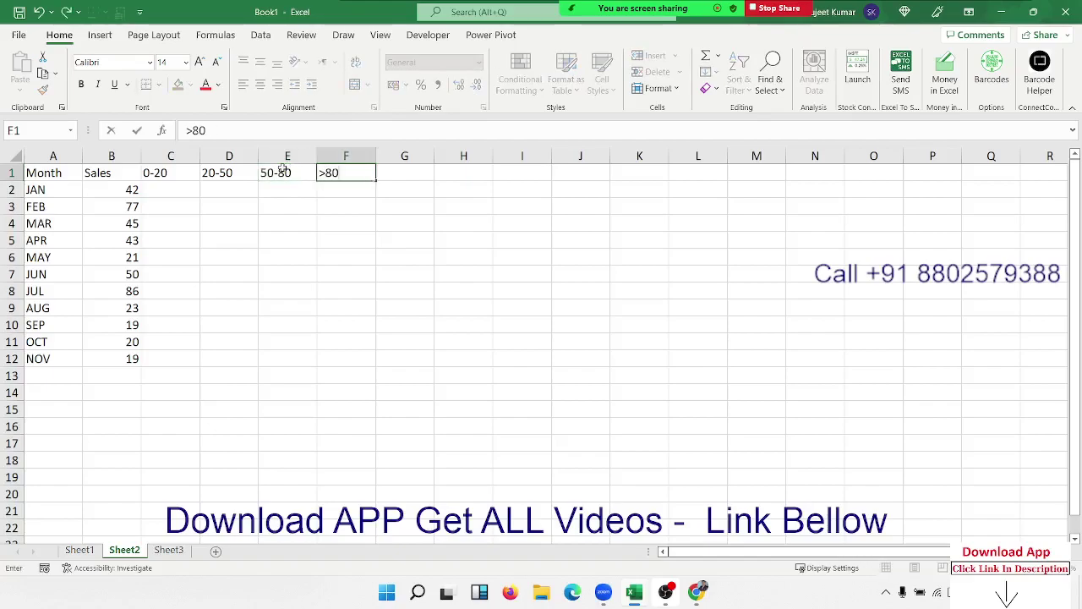
{"action": "key", "text": "Return"}
Enter =IF(B2<=20,B2,"") in C2 and copy it down to C12.
{"action": "type", "text": "="}
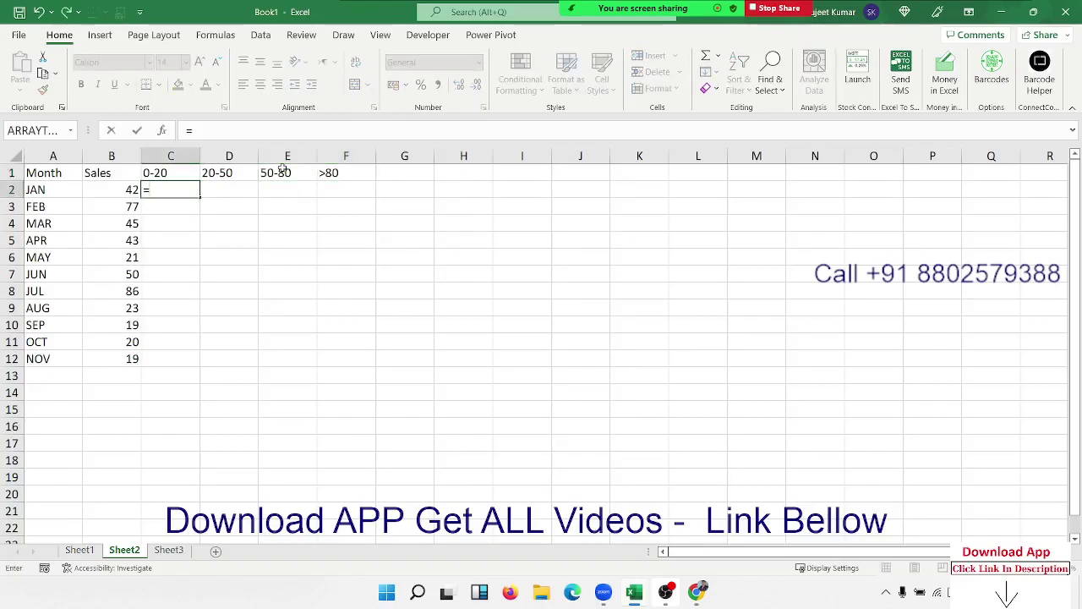
{"action": "type", "text": "if"}
{"action": "key", "text": "Tab"}
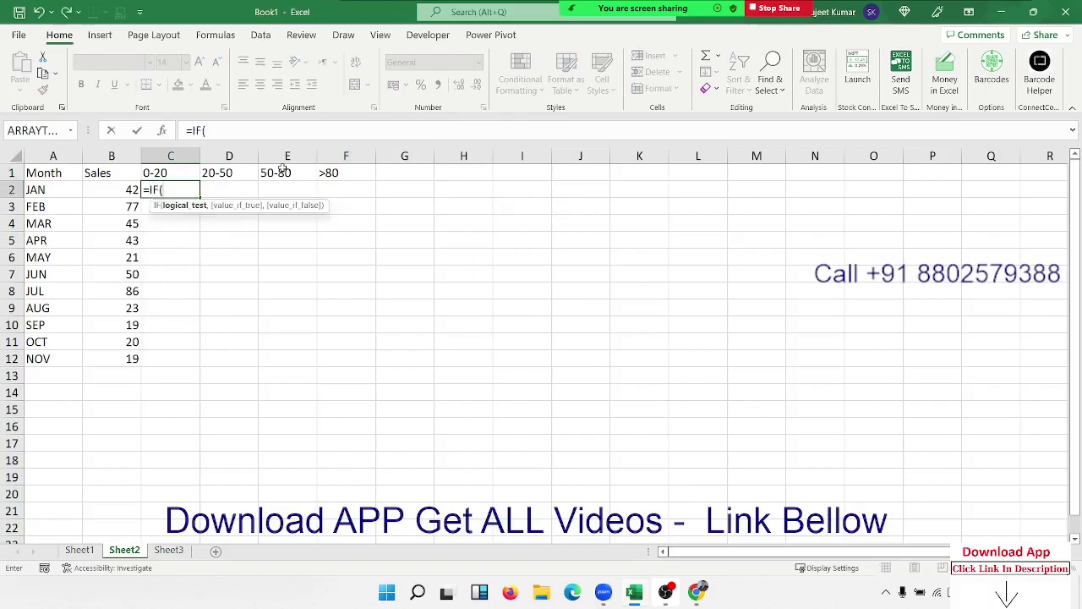
{"action": "key", "text": "Left"}
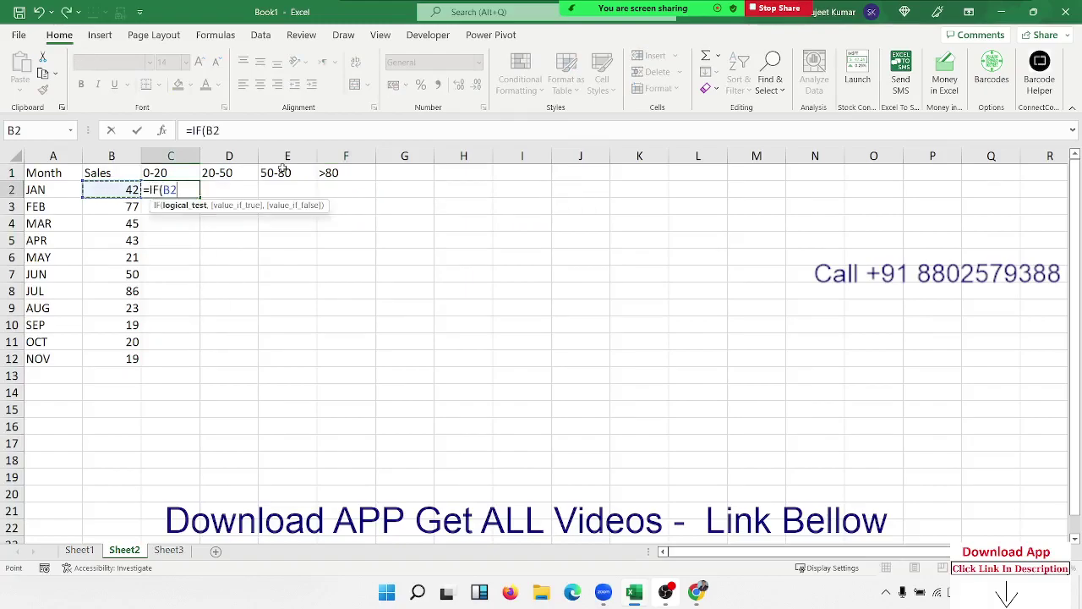
{"action": "type", "text": "<="}
{"action": "type", "text": "20"}
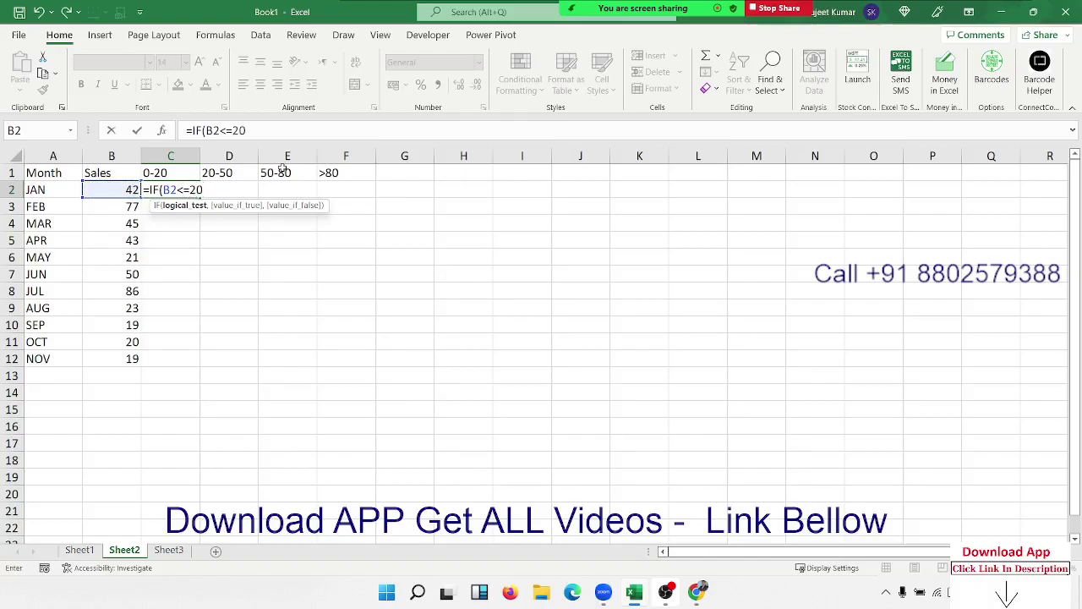
{"action": "type", "text": ","}
{"action": "left_click", "coordinate": [129, 187]}
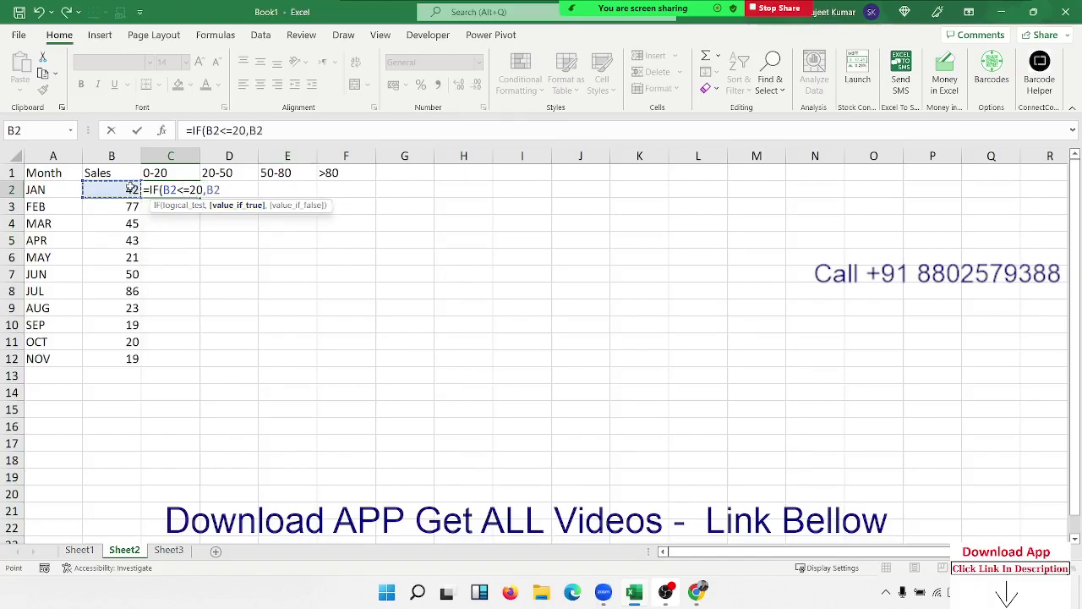
{"action": "type", "text": ","}
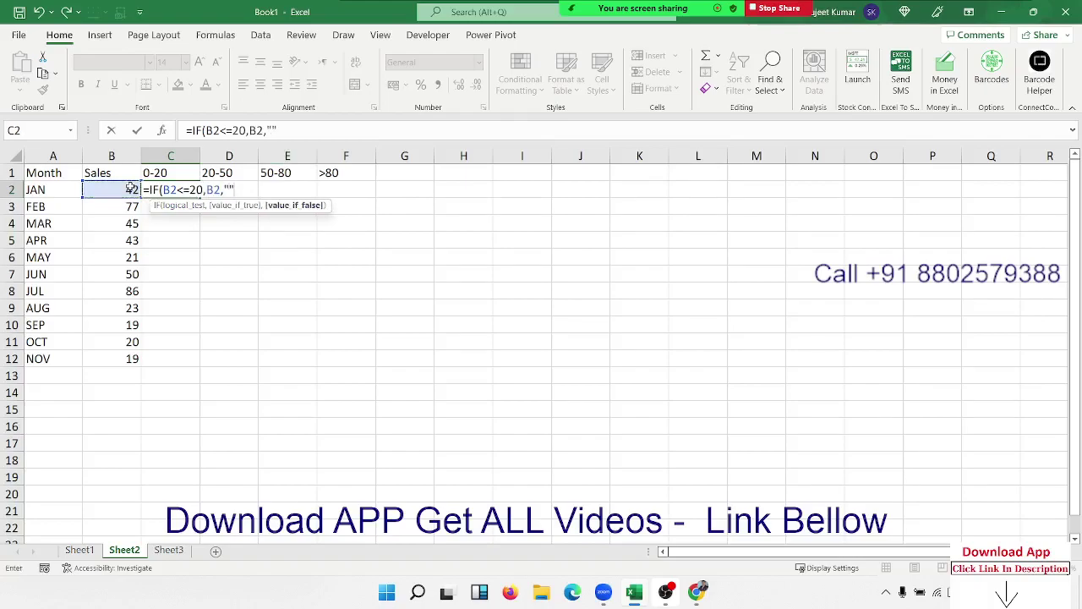
{"action": "key", "text": "Return"}
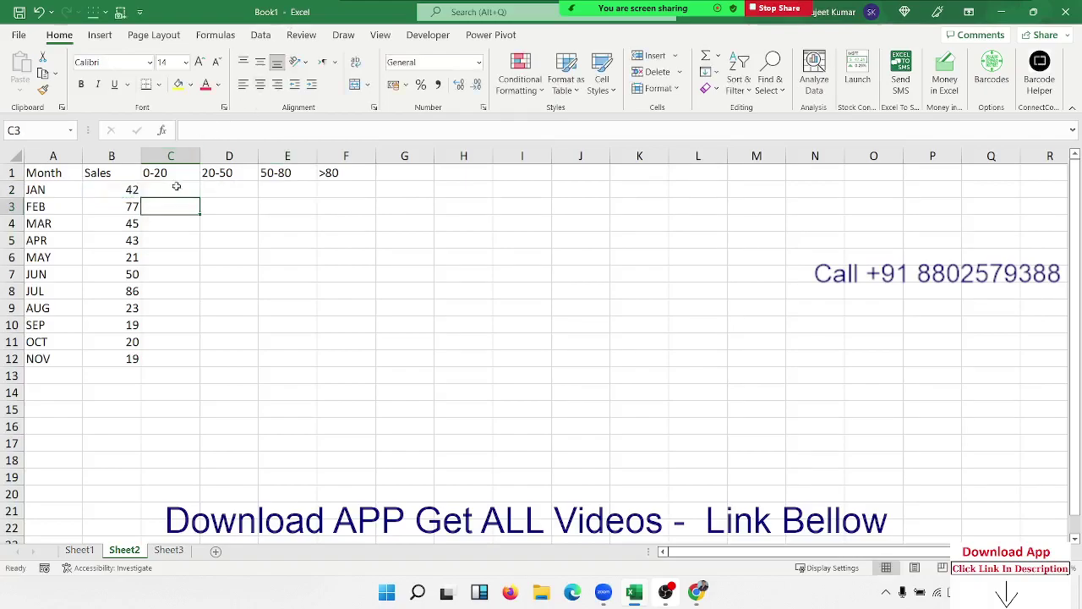
{"action": "left_click", "coordinate": [192, 191]}
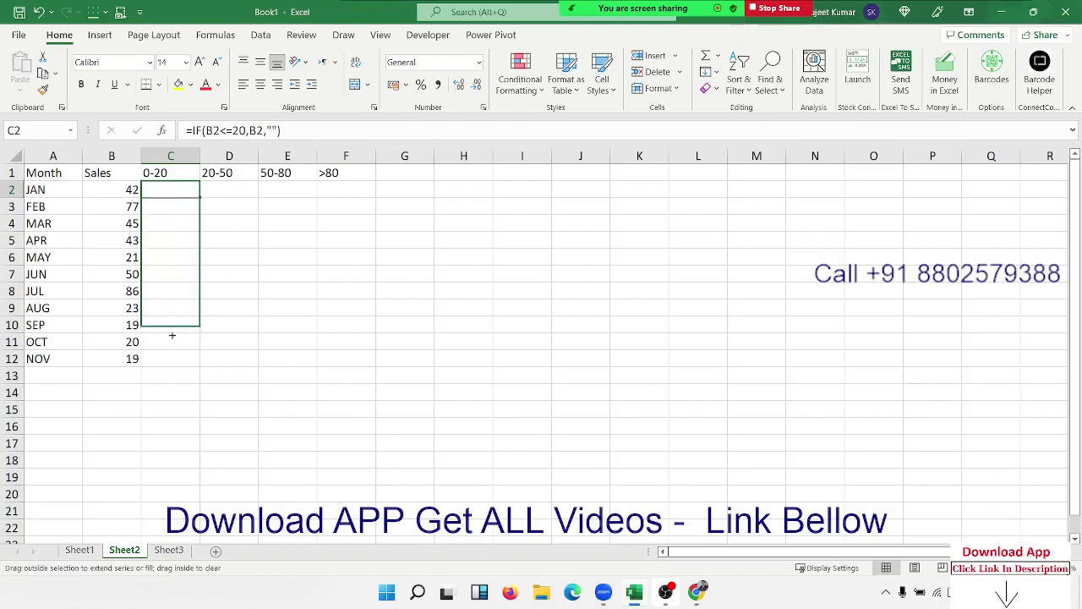
{"action": "left_click_drag", "start_coordinate": [197, 195], "coordinate": [197, 359]}
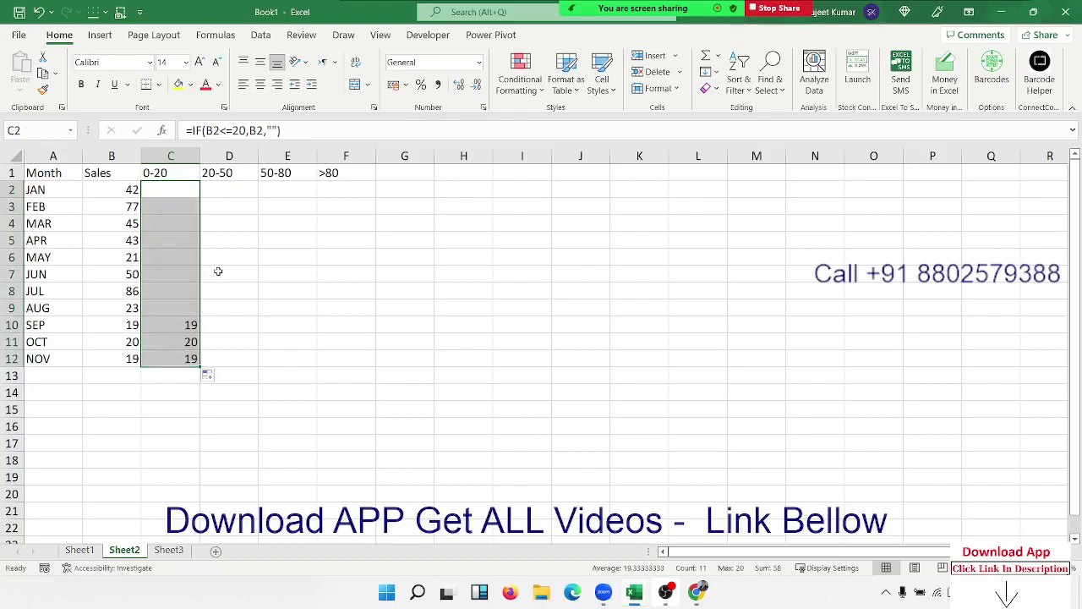
{"action": "left_click", "coordinate": [236, 194]}
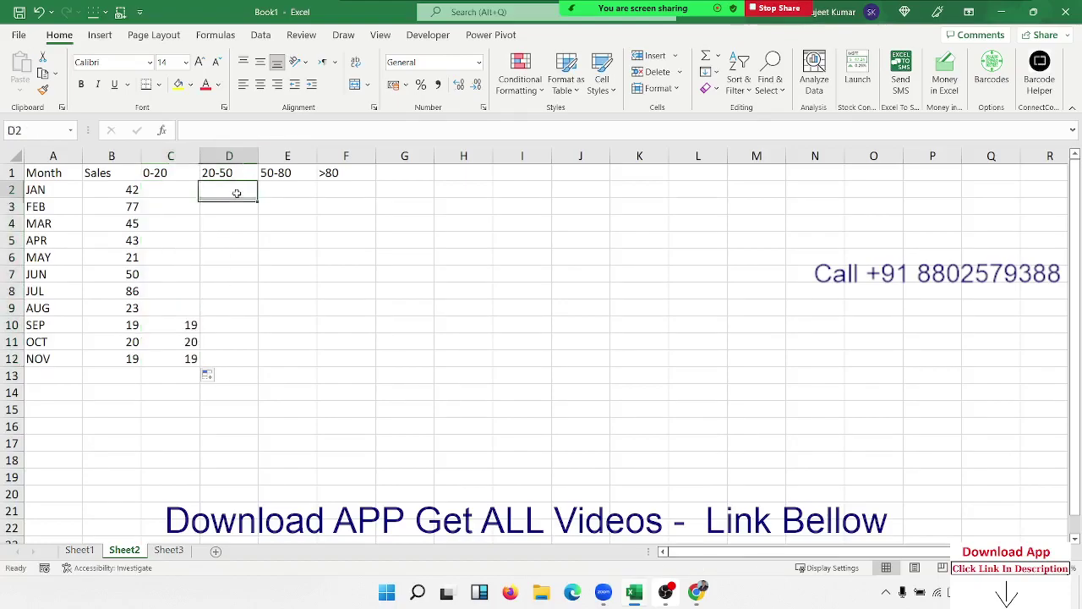
Enter =IF(AND(B2>20,B2<=50),B2,"") in D2 and copy it down to row 12.
{"action": "type", "text": "=i"}
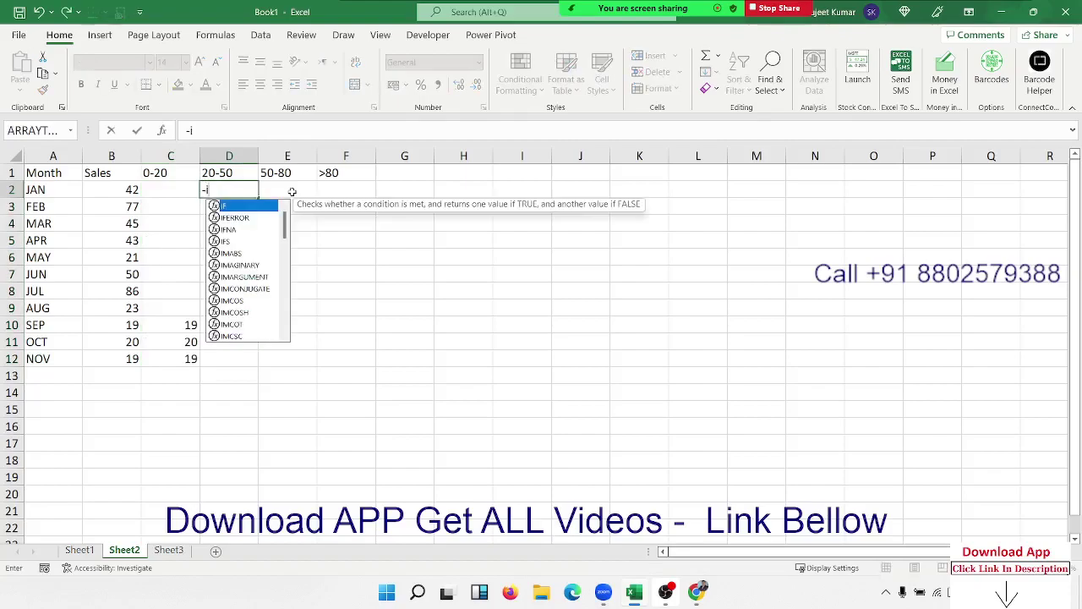
{"action": "key", "text": "BackSpace"}
{"action": "key", "text": "BackSpace"}
{"action": "type", "text": "=if"}
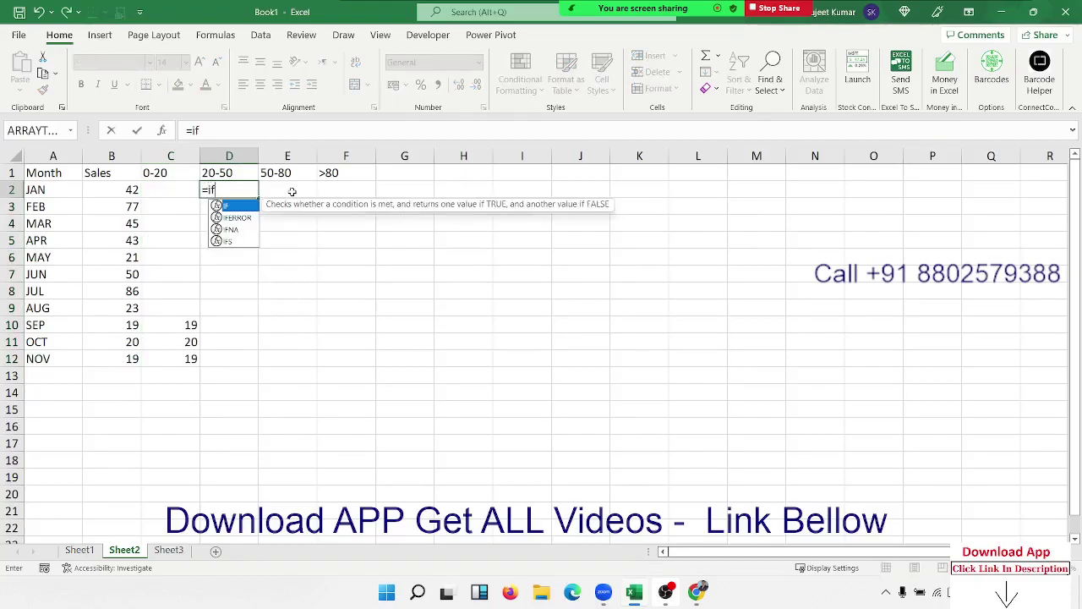
{"action": "key", "text": "Tab"}
{"action": "type", "text": "an"}
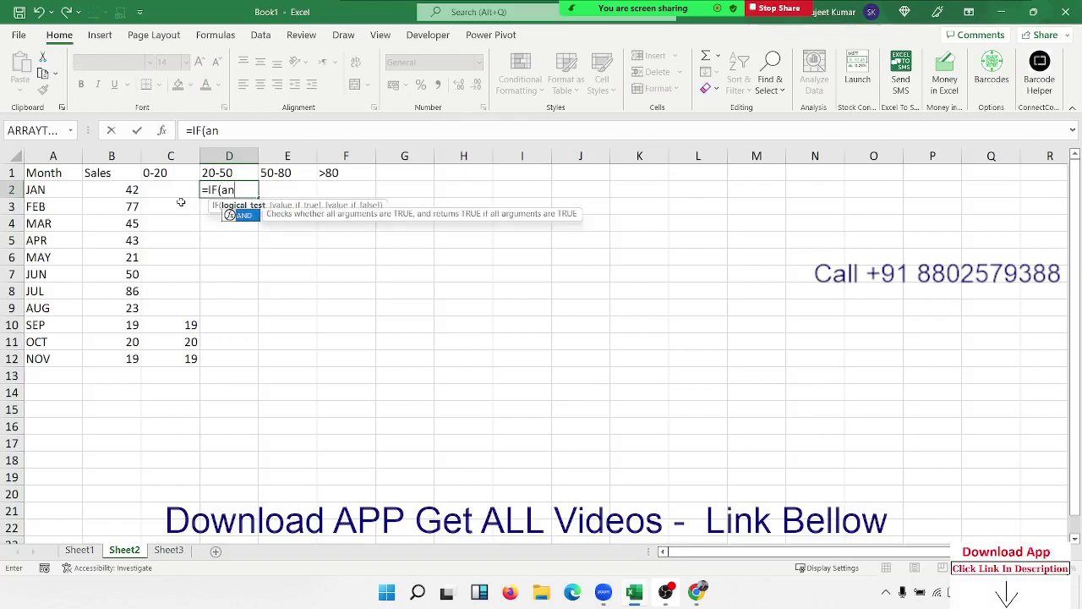
{"action": "key", "text": "Tab"}
{"action": "left_click", "coordinate": [100, 184]}
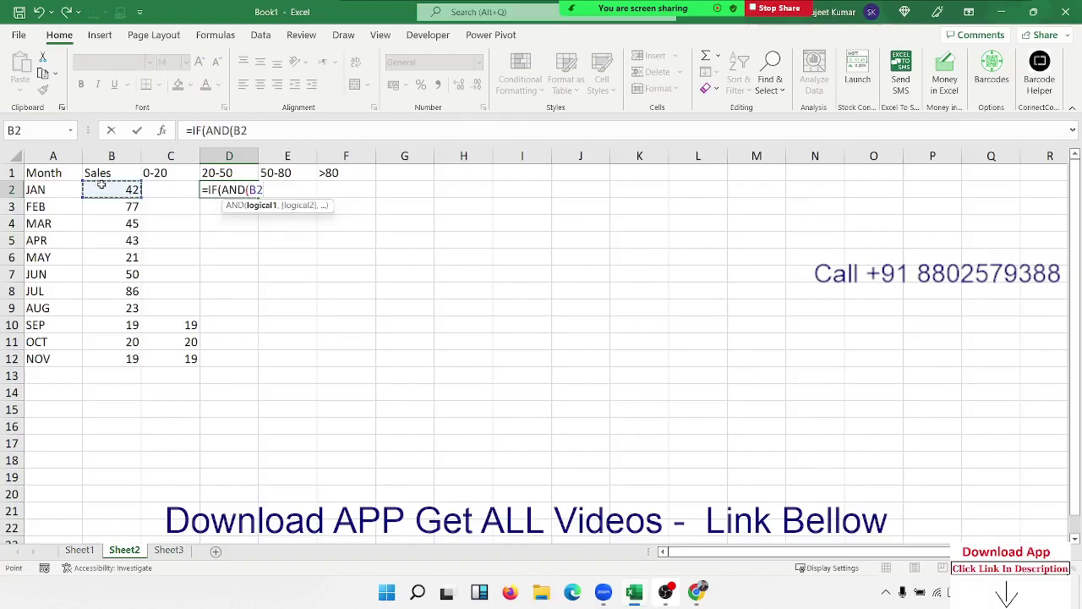
{"action": "type", "text": ">20,"}
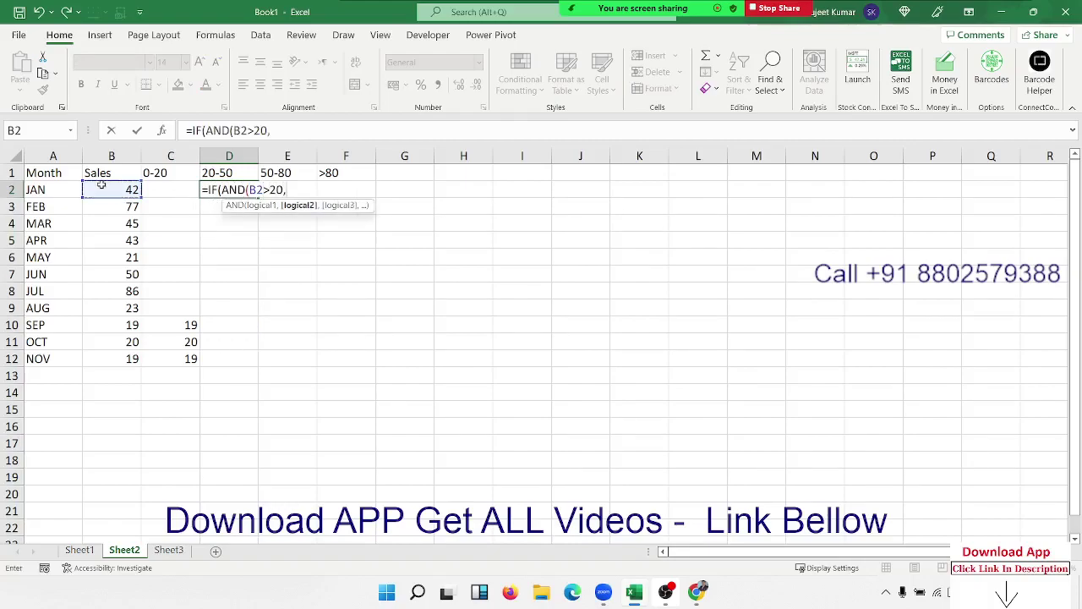
{"action": "left_click", "coordinate": [100, 184]}
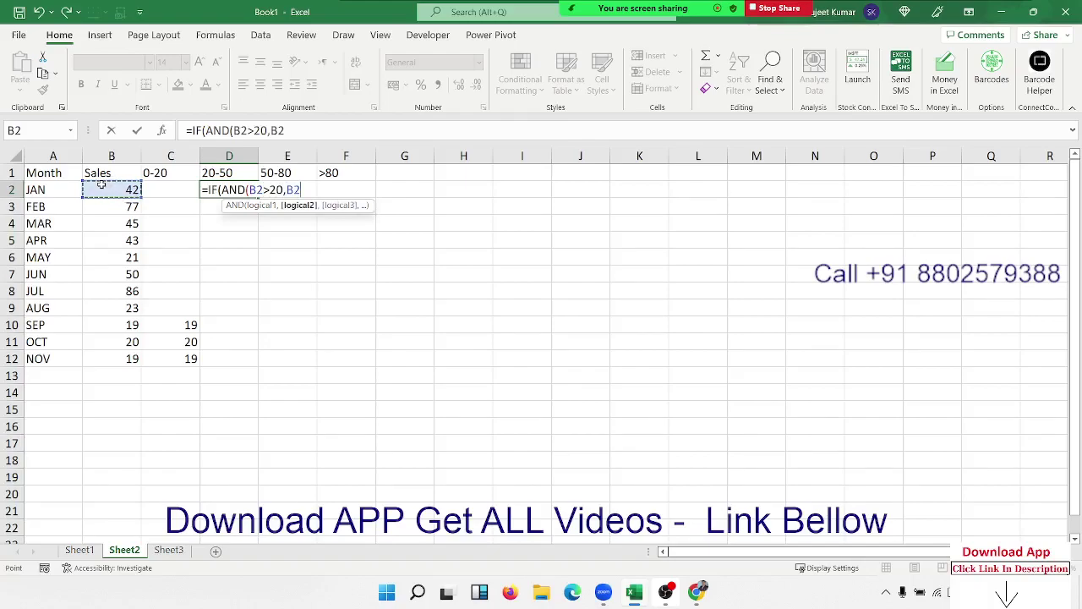
{"action": "type", "text": "<=50)"}
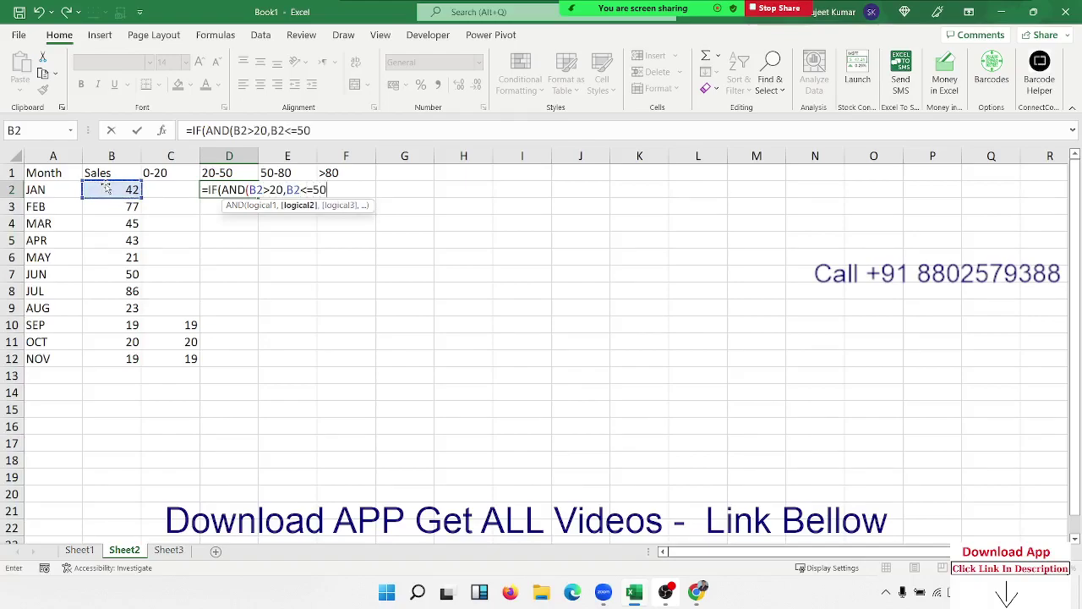
{"action": "type", "text": ","}
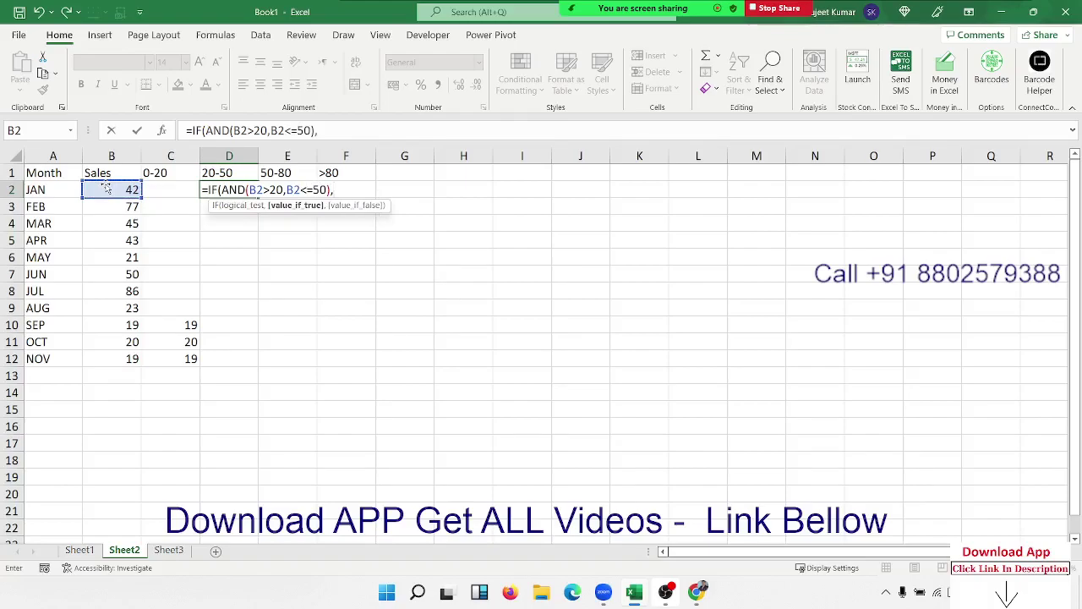
{"action": "left_click", "coordinate": [107, 189]}
{"action": "type", "text": ","}
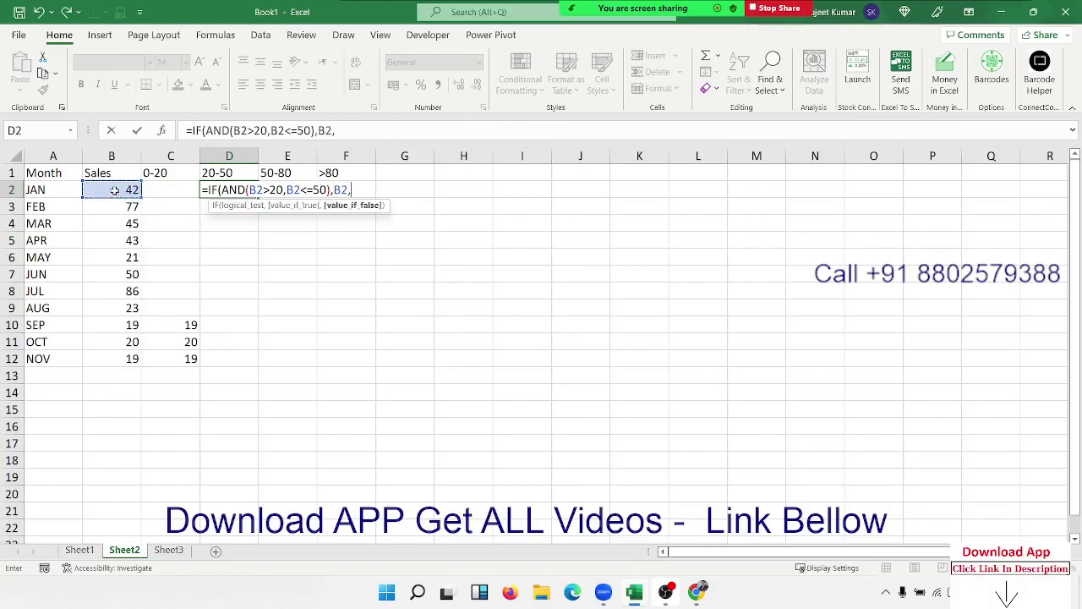
{"action": "key", "text": "Return"}
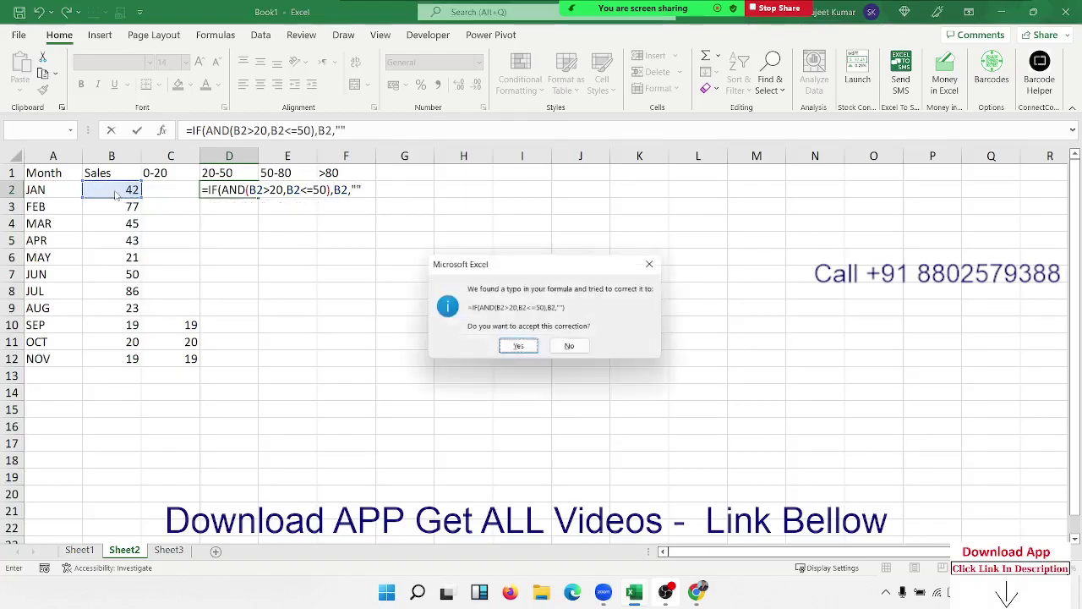
{"action": "key", "text": "Return"}
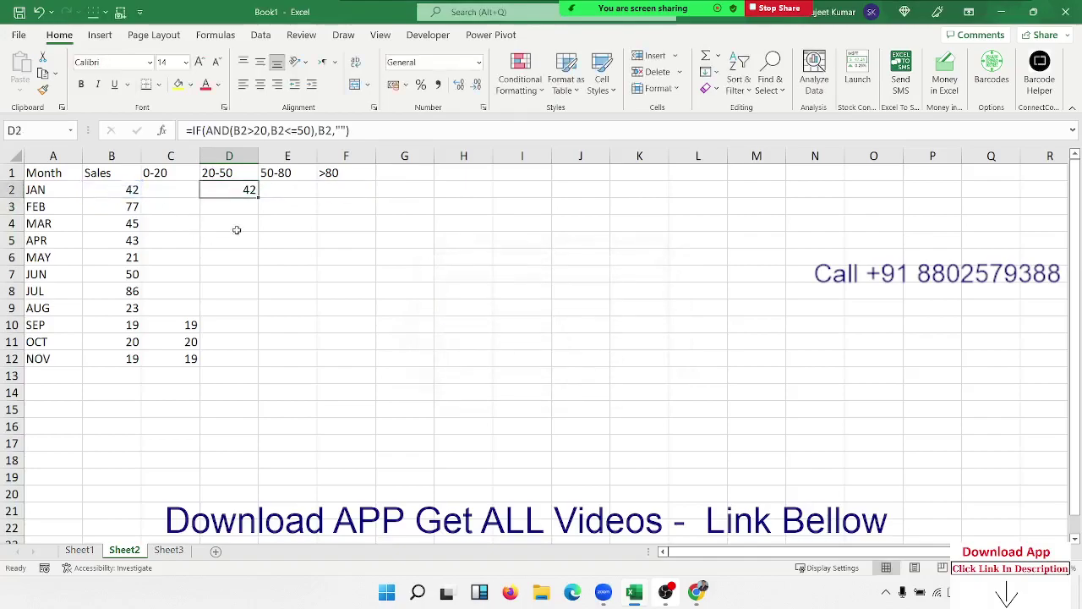
{"action": "double_click", "coordinate": [259, 194]}
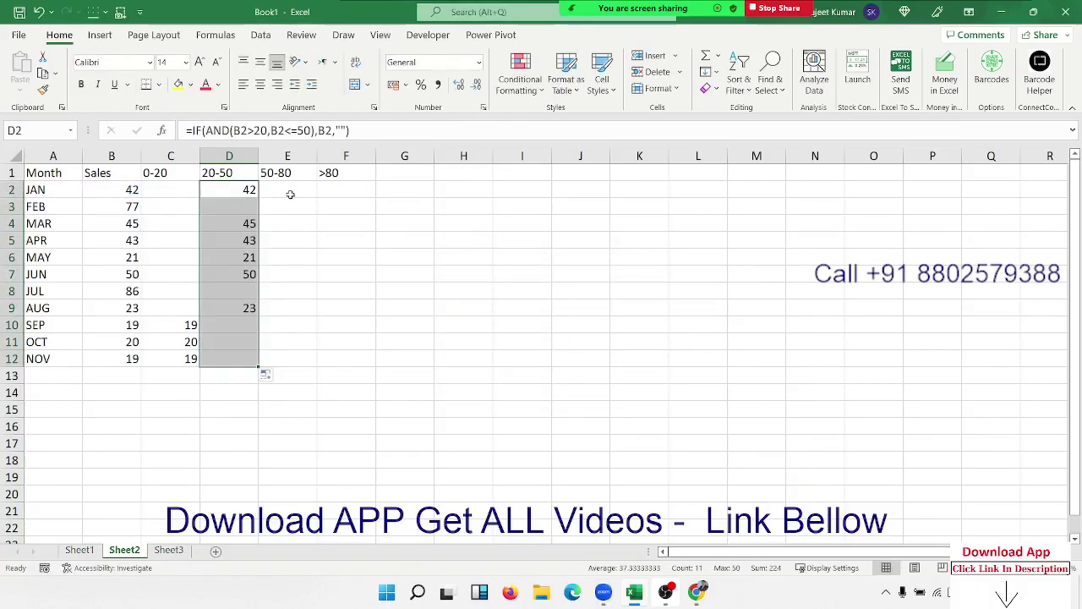
Copy D2's 20-50 formula into cell E2.
{"action": "left_click", "coordinate": [290, 194]}
{"action": "key", "text": "Left"}
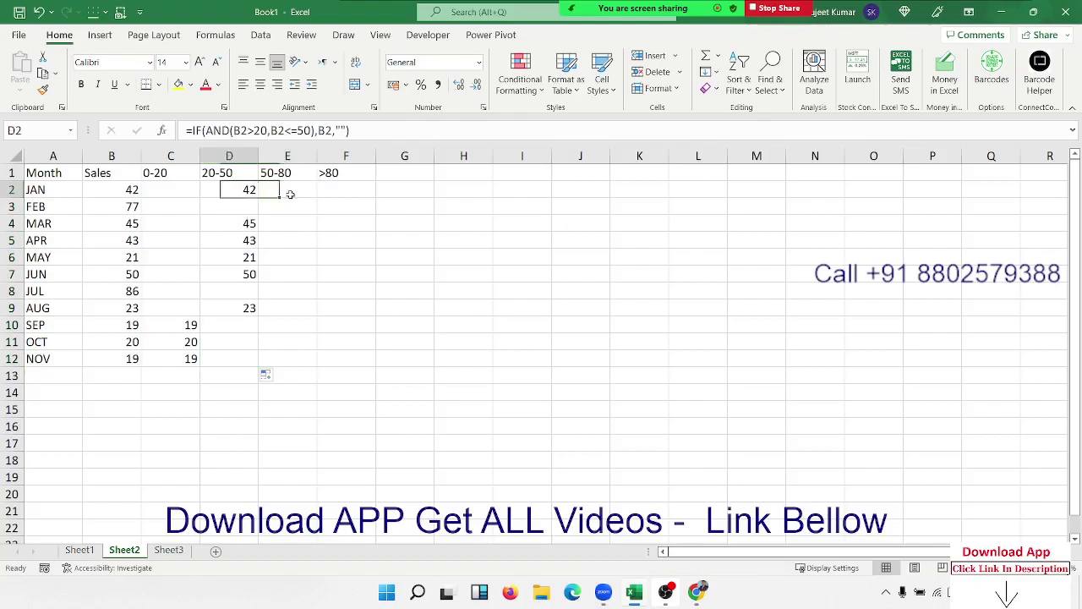
{"action": "left_click", "coordinate": [338, 130]}
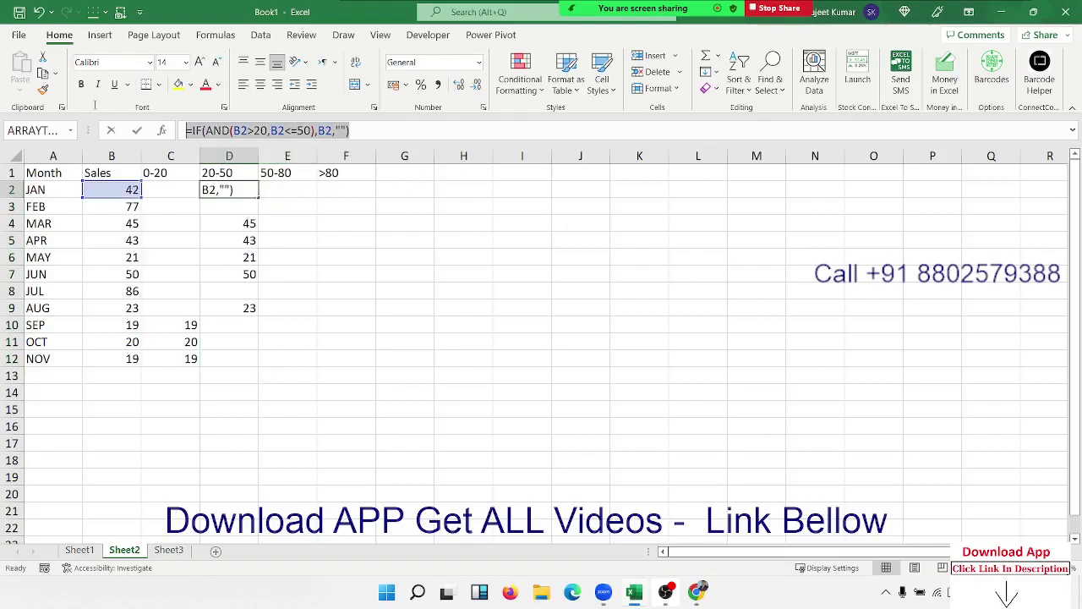
{"action": "key", "text": "ctrl+Return"}
{"action": "double_click", "coordinate": [278, 189]}
{"action": "type", "text": "=IF(AND(B2>20,B2<=50),B2,\"\")"}
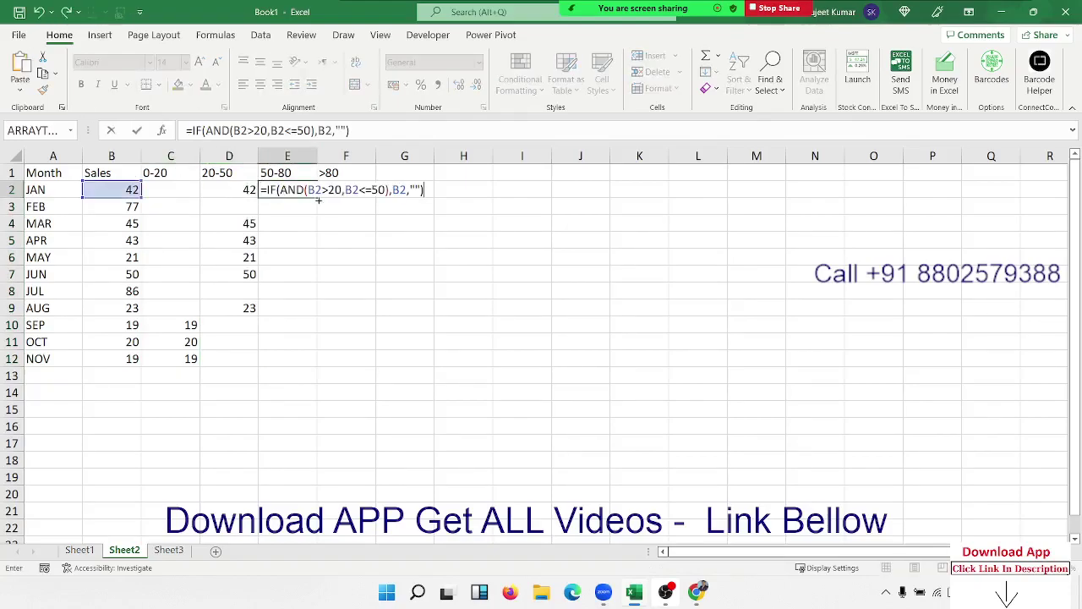
Change E2's bounds to >50 and <=80, giving =IF(AND(B2>50,B2<=80),B2,"").
{"action": "left_click", "coordinate": [330, 189]}
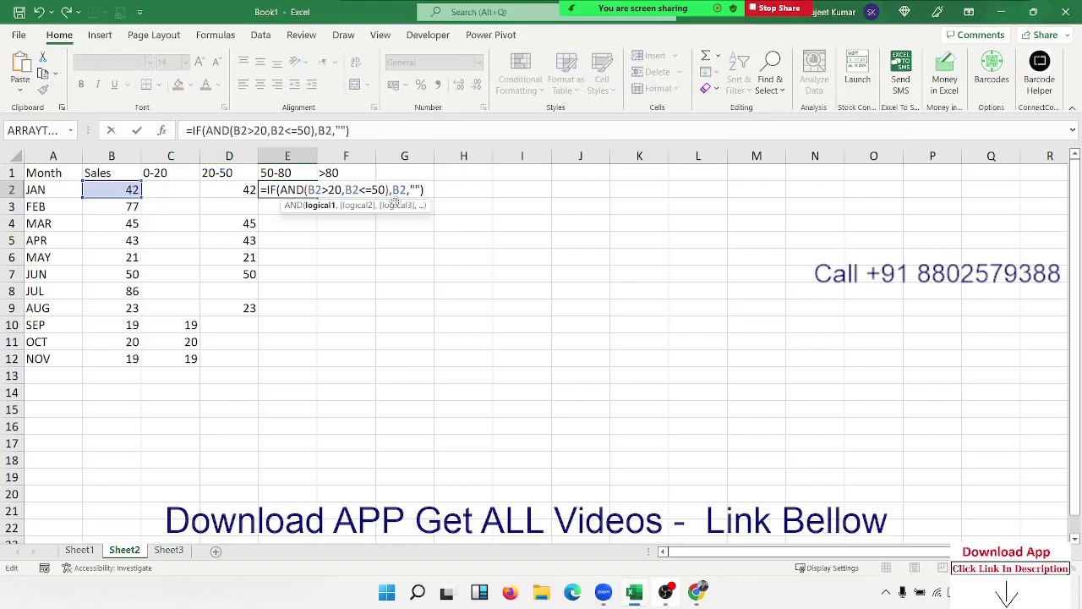
{"action": "key", "text": "Delete"}
{"action": "type", "text": "5"}
{"action": "left_click", "coordinate": [378, 190]}
{"action": "key", "text": "BackSpace"}
{"action": "type", "text": "8"}
{"action": "key", "text": "Return"}
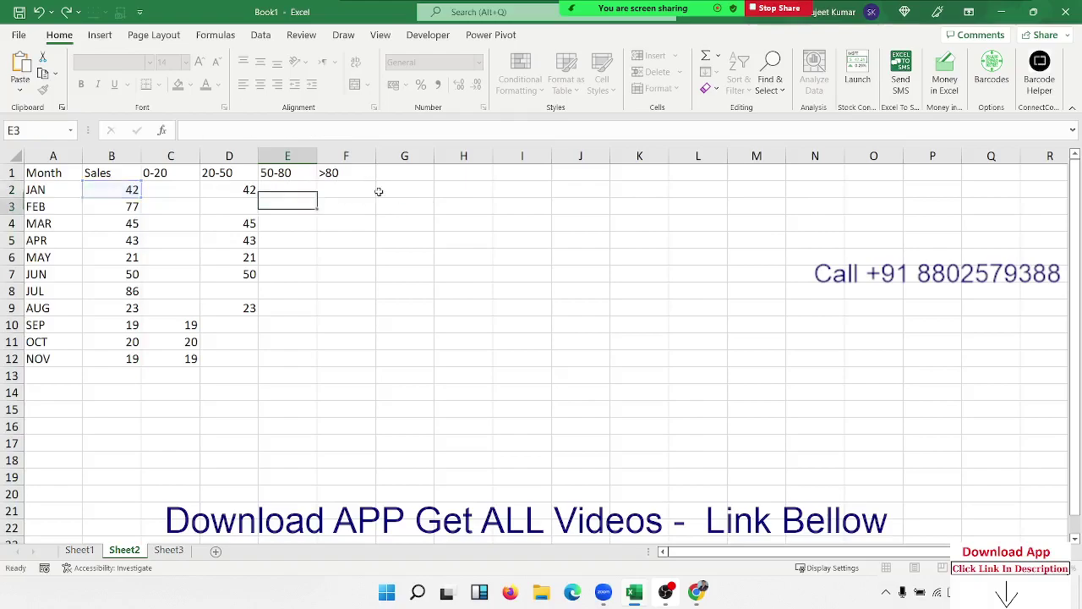
Fill the 50-80 formula down to row 12 and begin an =IF( formula in F2.
{"action": "left_click", "coordinate": [290, 189]}
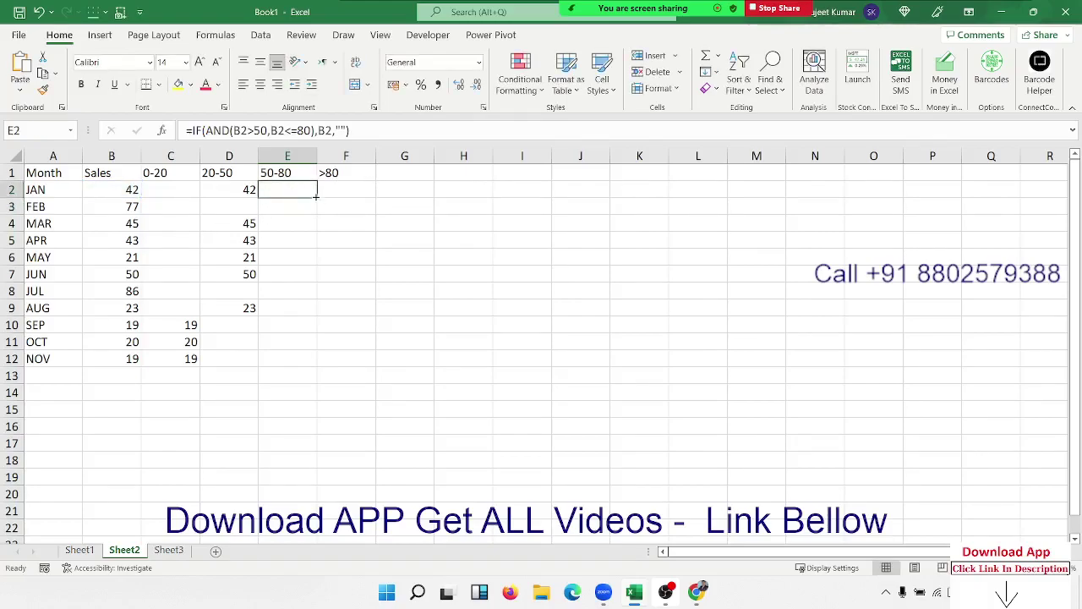
{"action": "double_click", "coordinate": [315, 196]}
{"action": "left_click", "coordinate": [335, 189]}
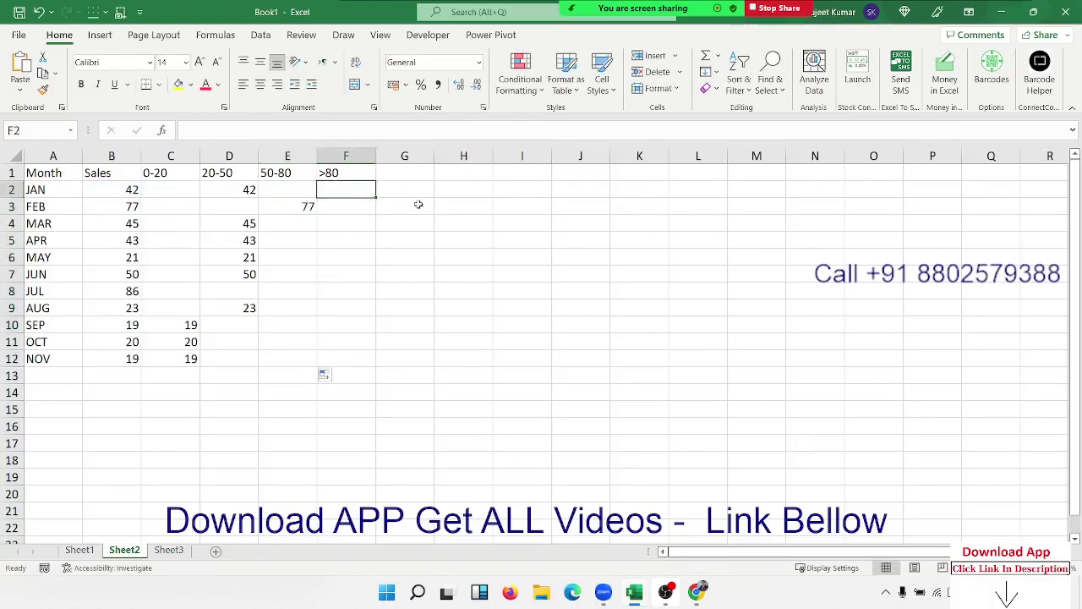
{"action": "type", "text": "=IF("}
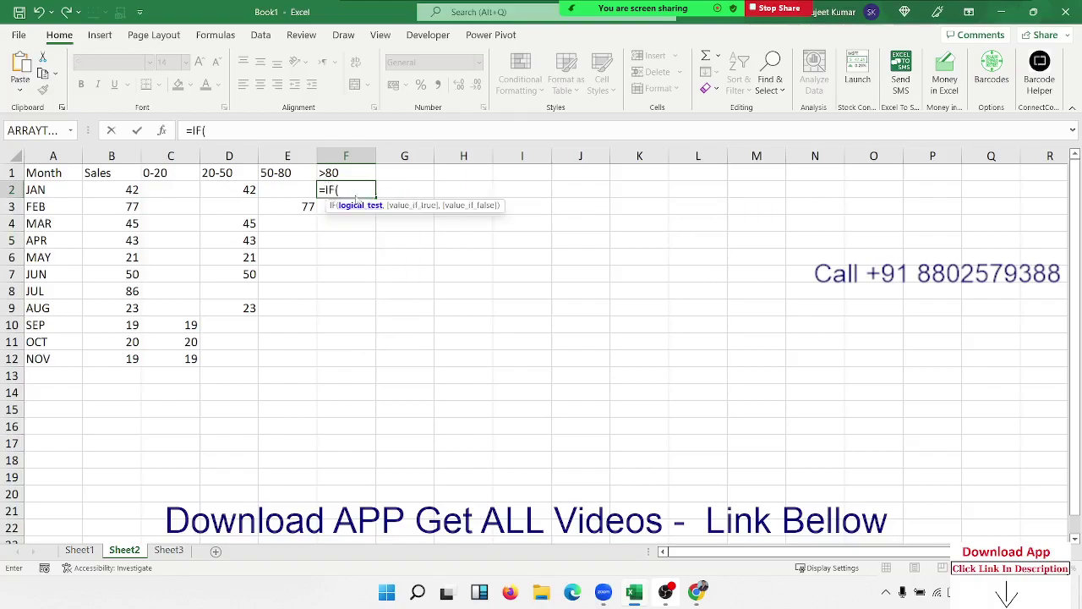
Complete F2 as =IF(B2>80,B2,"").
{"action": "left_click", "coordinate": [126, 189]}
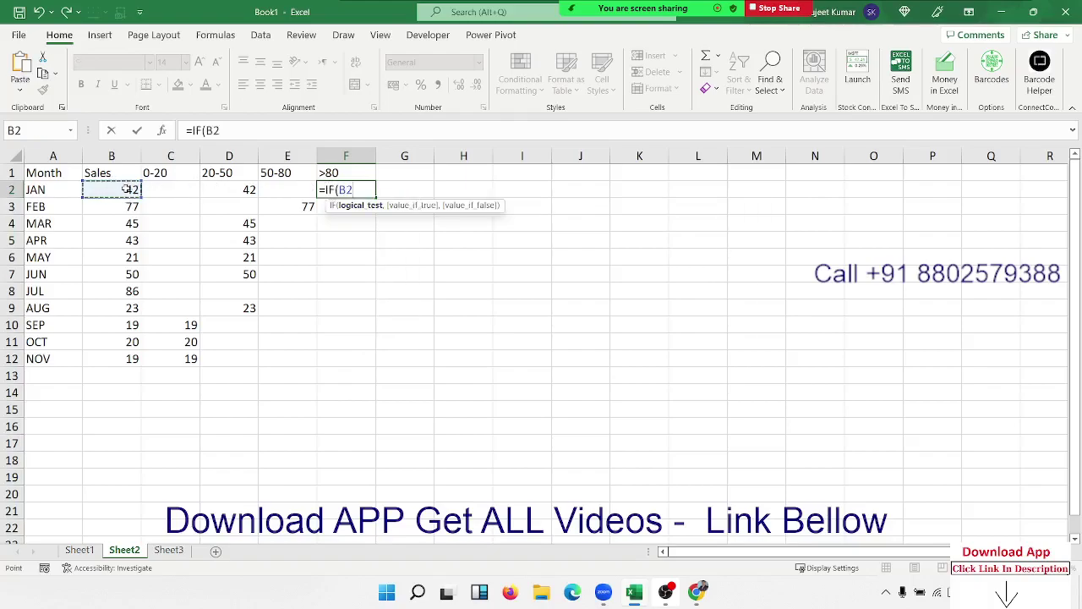
{"action": "type", "text": ">80,"}
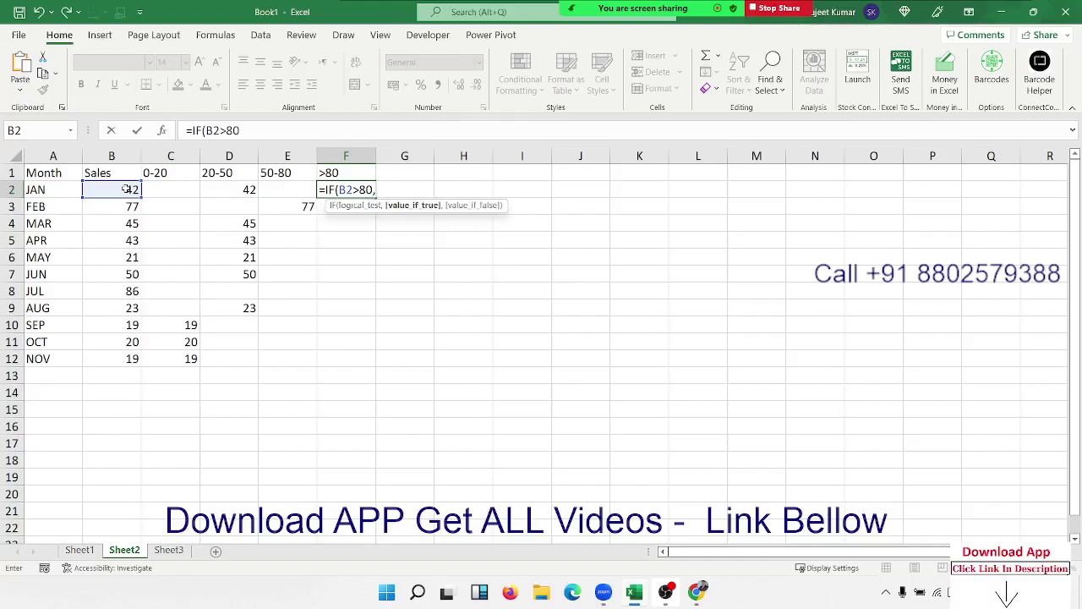
{"action": "left_click", "coordinate": [126, 189]}
{"action": "type", "text": ","}
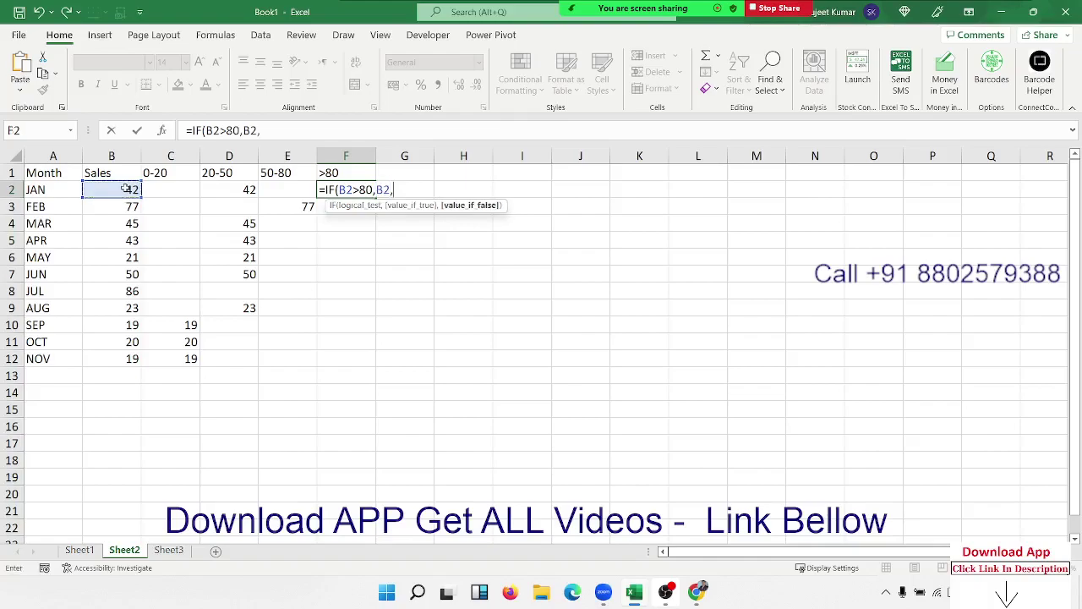
{"action": "type", "text": "\"\""}
{"action": "key", "text": "Return"}
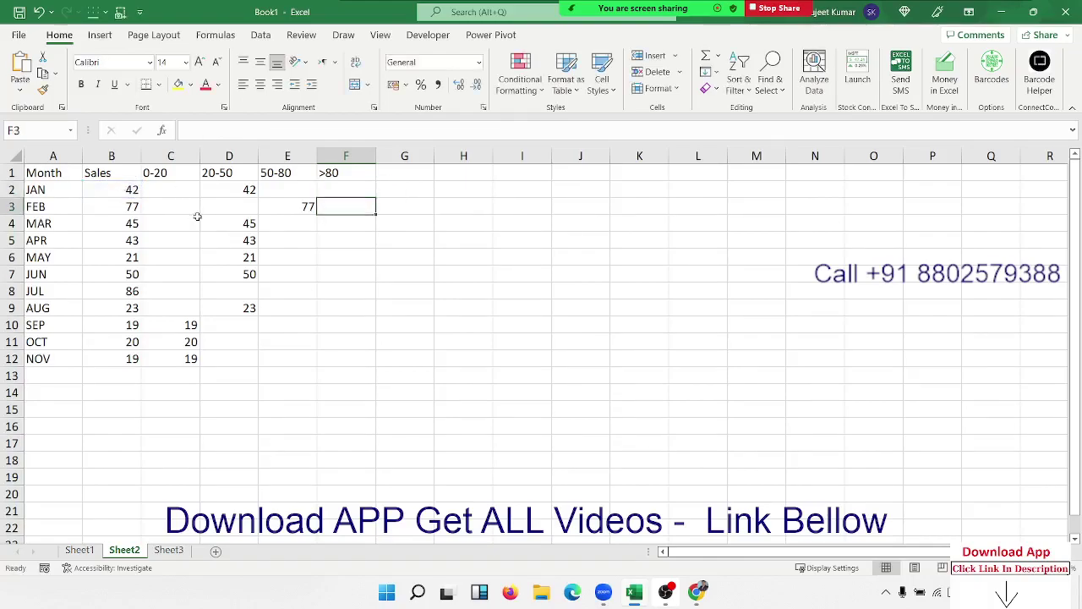
Fill F2's formula down to row 12 and check the range columns' formulas.
{"action": "left_click", "coordinate": [348, 186]}
{"action": "left_click_drag", "start_coordinate": [375, 197], "coordinate": [376, 366]}
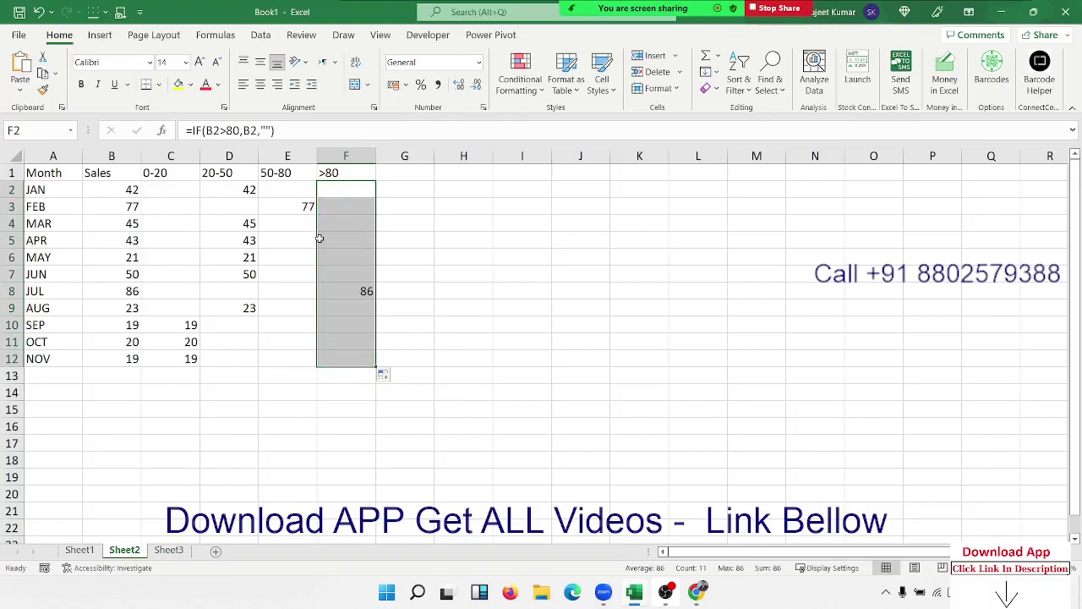
{"action": "left_click", "coordinate": [268, 262]}
{"action": "left_click", "coordinate": [189, 243]}
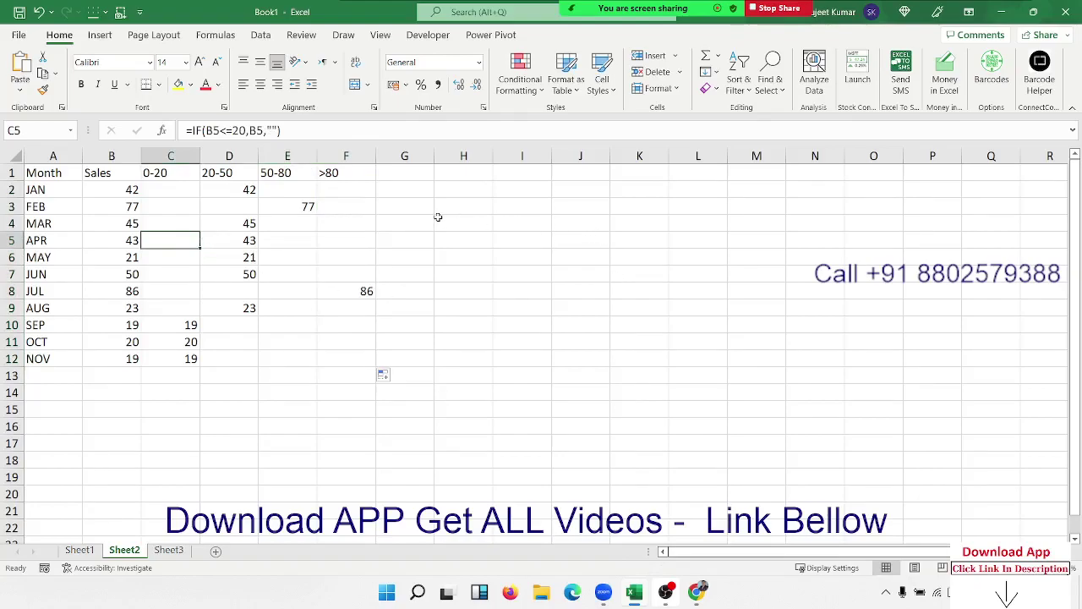
{"action": "left_click_drag", "start_coordinate": [345, 196], "coordinate": [338, 269]}
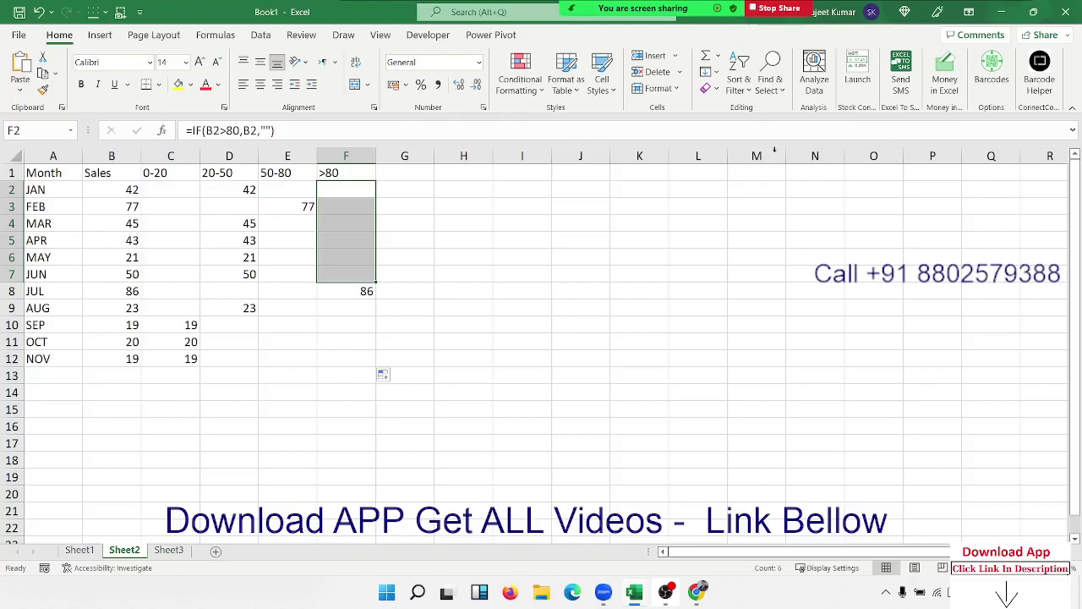
{"action": "left_click", "coordinate": [483, 188]}
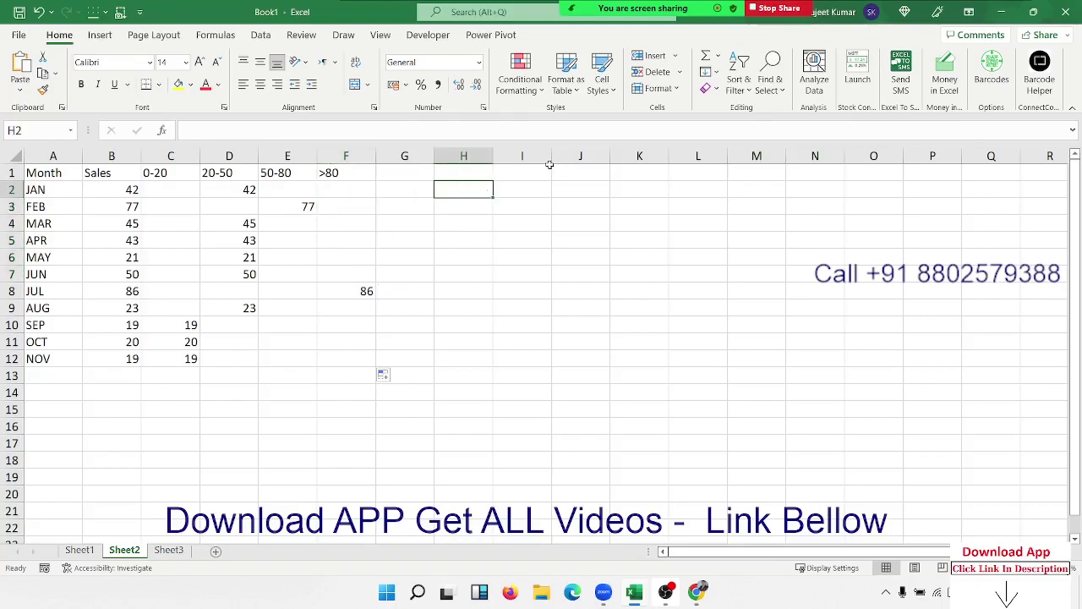
Insert a blank clustered column chart.
{"action": "left_click", "coordinate": [423, 36]}
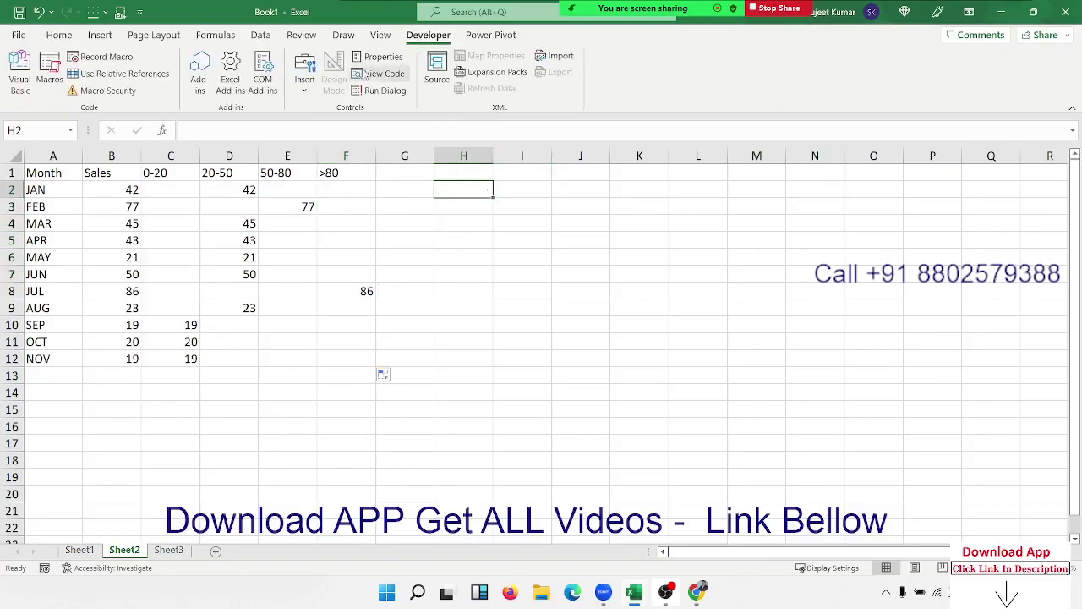
{"action": "left_click", "coordinate": [100, 35]}
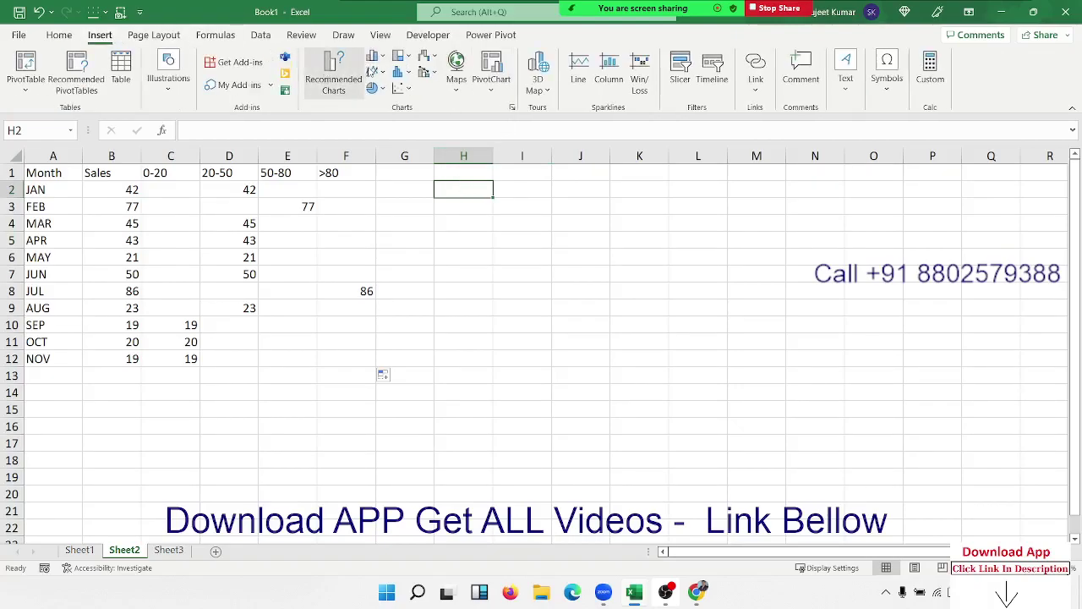
{"action": "left_click", "coordinate": [375, 56]}
{"action": "left_click", "coordinate": [385, 108]}
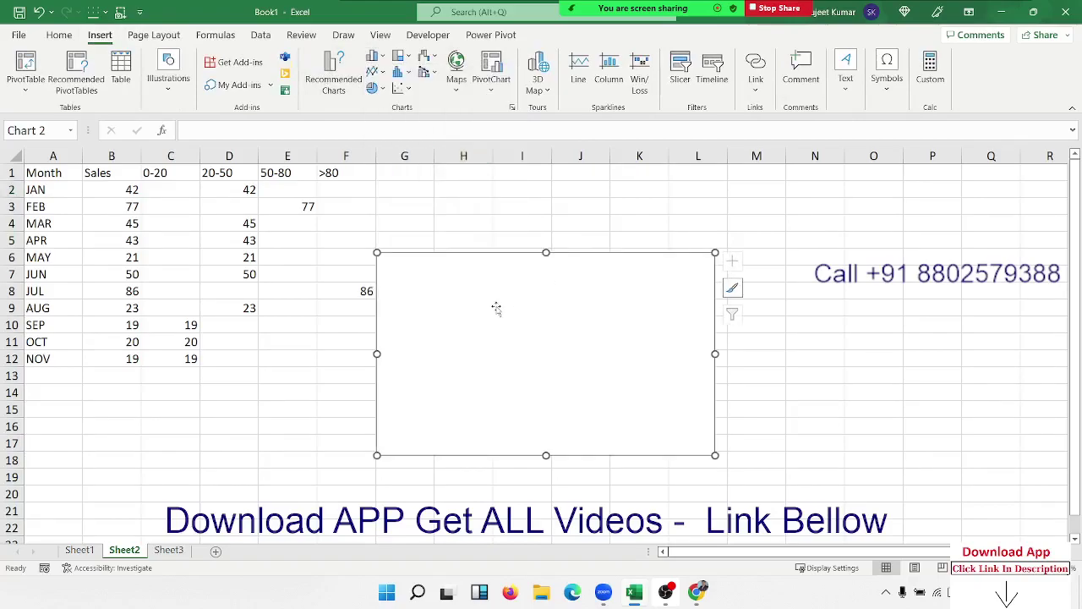
Move the chart right of the table, enlarge it, and open Select Data.
{"action": "mouse_move", "coordinate": [496, 307]}
{"action": "left_mouse_down"}
{"action": "mouse_move", "coordinate": [569, 241]}
{"action": "mouse_move", "coordinate": [560, 235]}
{"action": "left_mouse_up"}
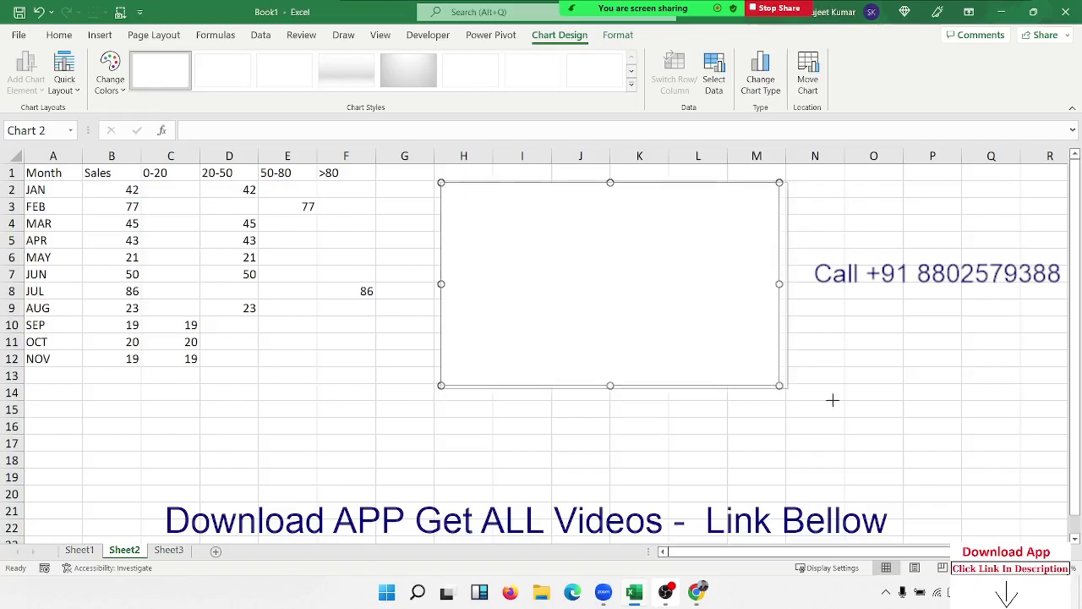
{"action": "left_click_drag", "start_coordinate": [774, 388], "coordinate": [898, 416]}
{"action": "right_click", "coordinate": [701, 300]}
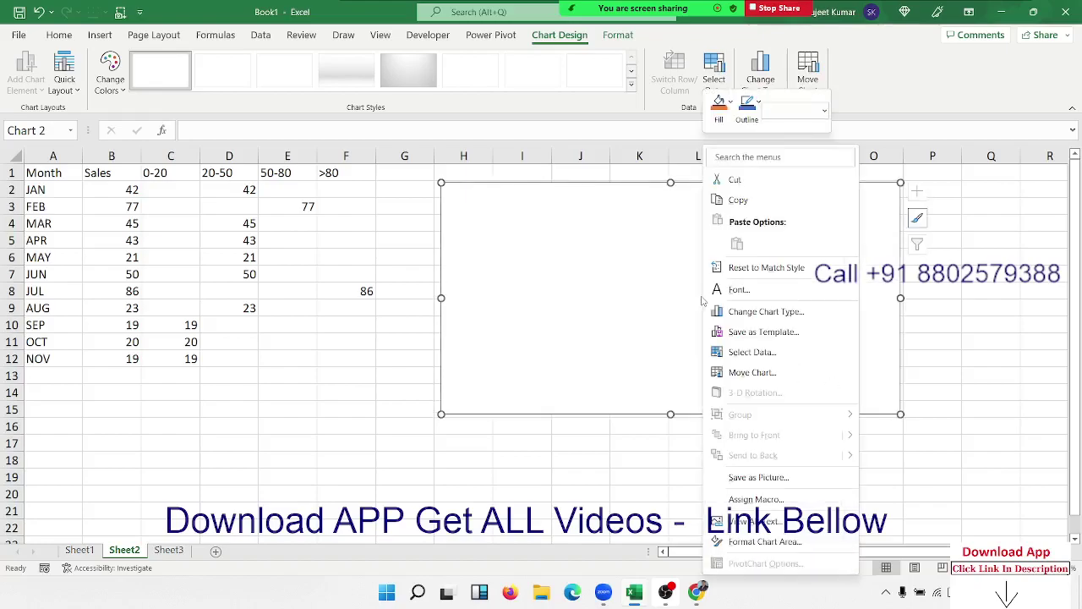
{"action": "left_click", "coordinate": [763, 351]}
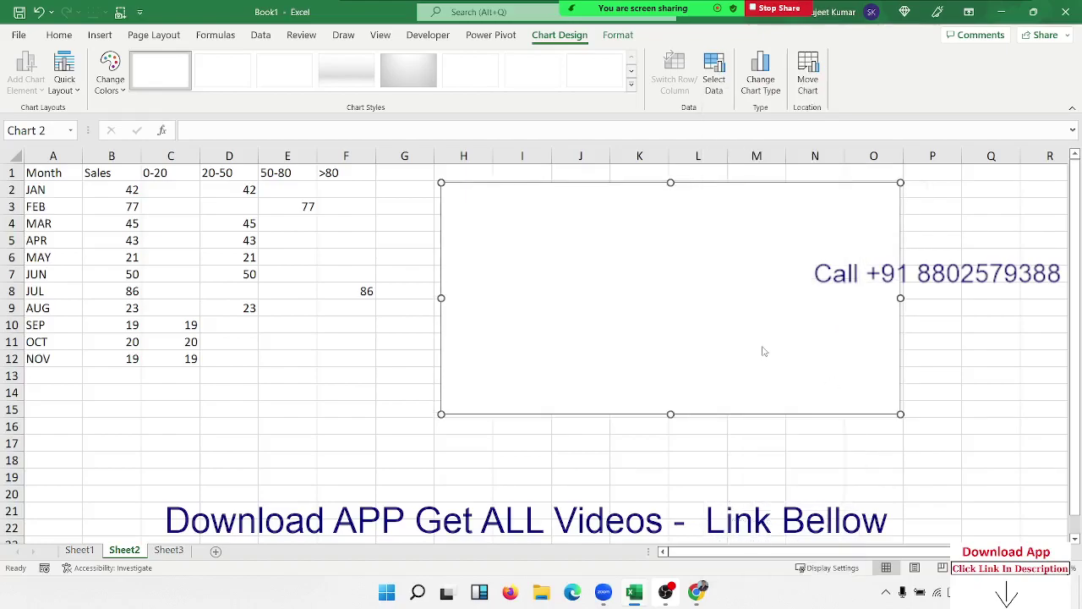
Add the 0-20 series (C1, C2:C12) and the 20-50 series (D1, D2:D12).
{"action": "left_click", "coordinate": [627, 280]}
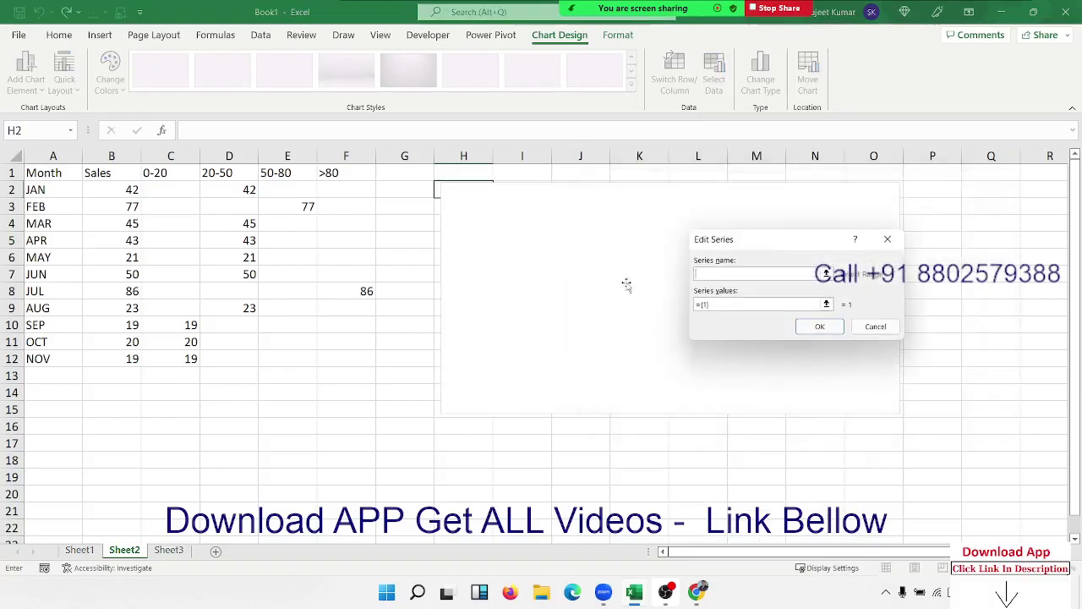
{"action": "left_click", "coordinate": [156, 174]}
{"action": "left_click", "coordinate": [716, 305]}
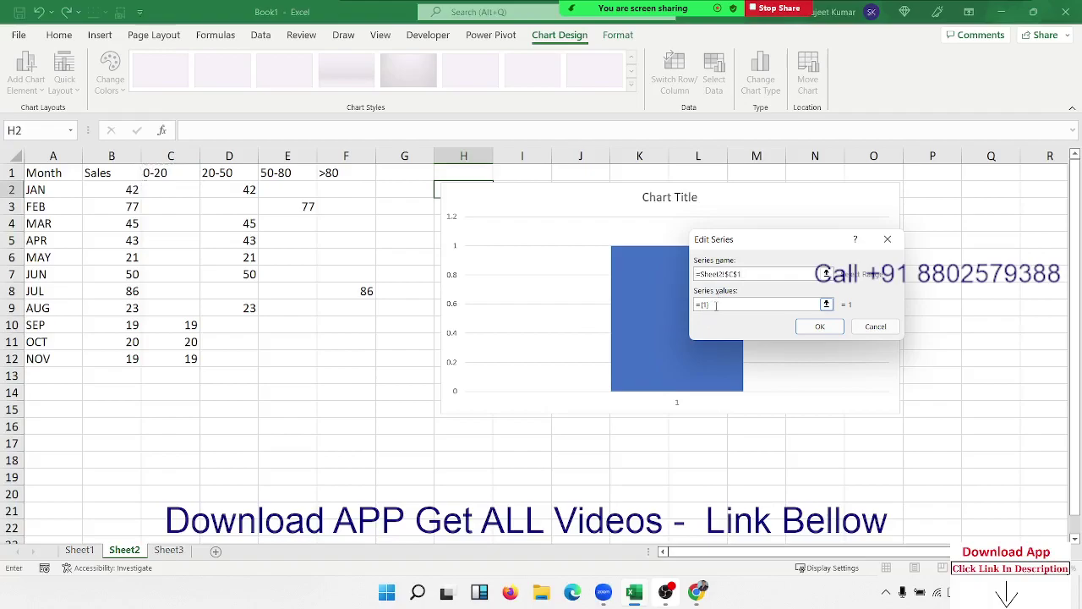
{"action": "key", "text": "BackSpace"}
{"action": "key", "text": "BackSpace"}
{"action": "key", "text": "BackSpace"}
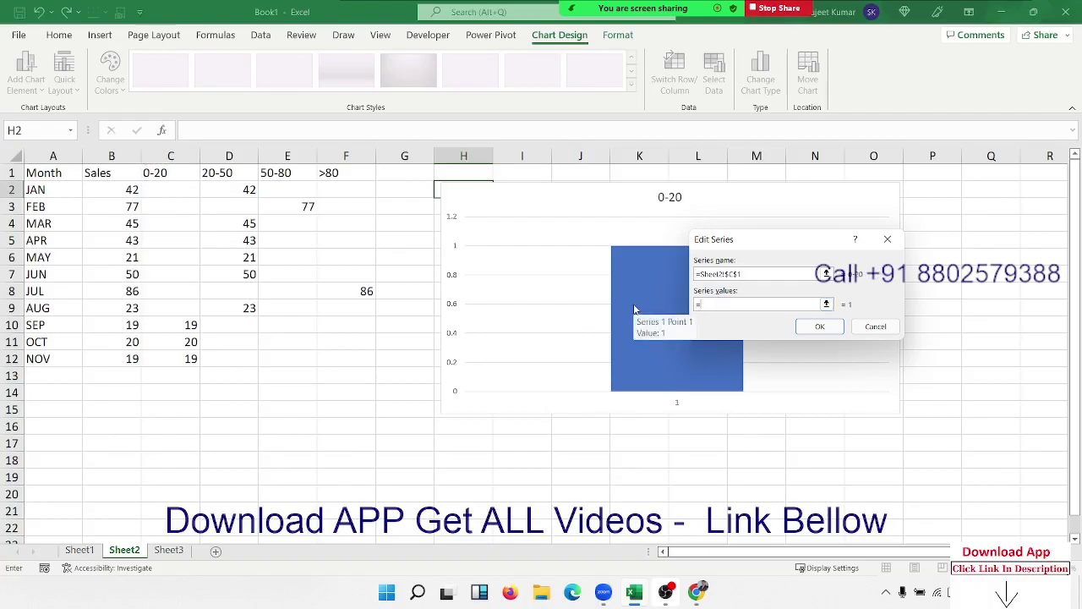
{"action": "left_click_drag", "start_coordinate": [169, 195], "coordinate": [181, 362]}
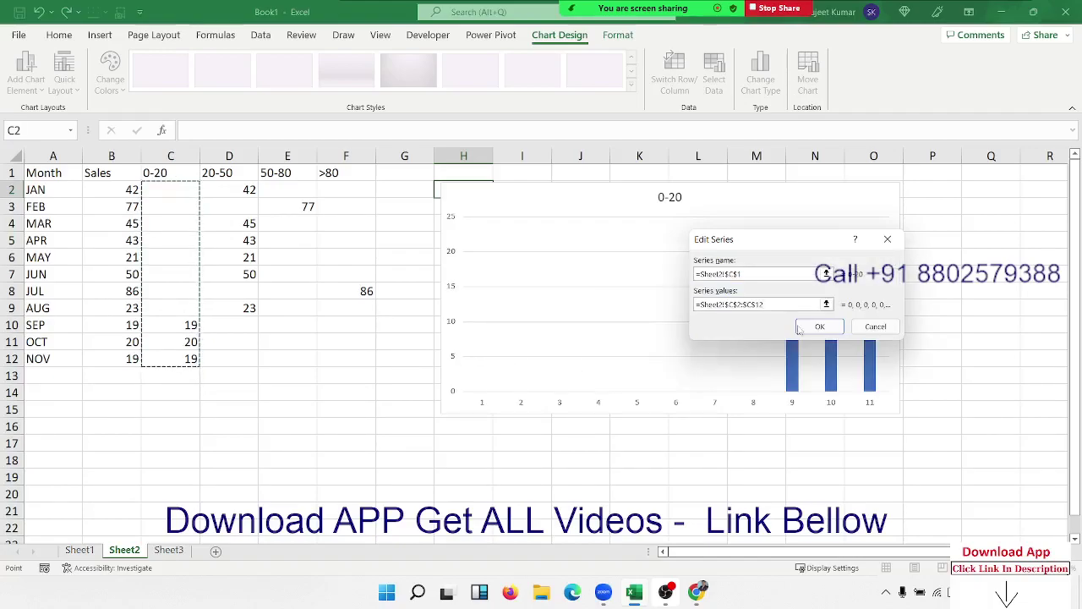
{"action": "left_click", "coordinate": [819, 328]}
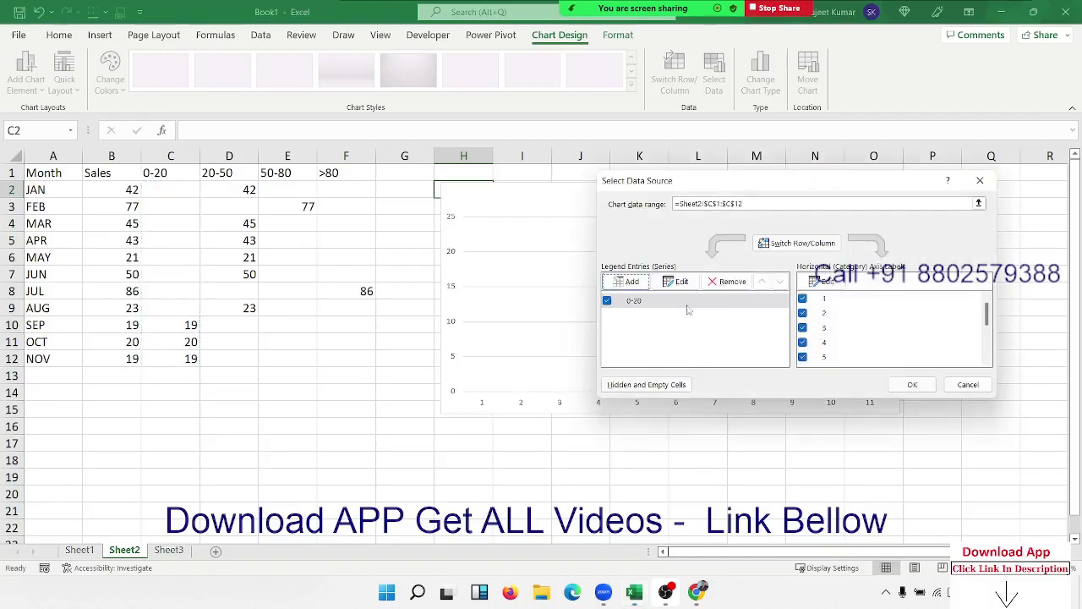
{"action": "left_click", "coordinate": [633, 286]}
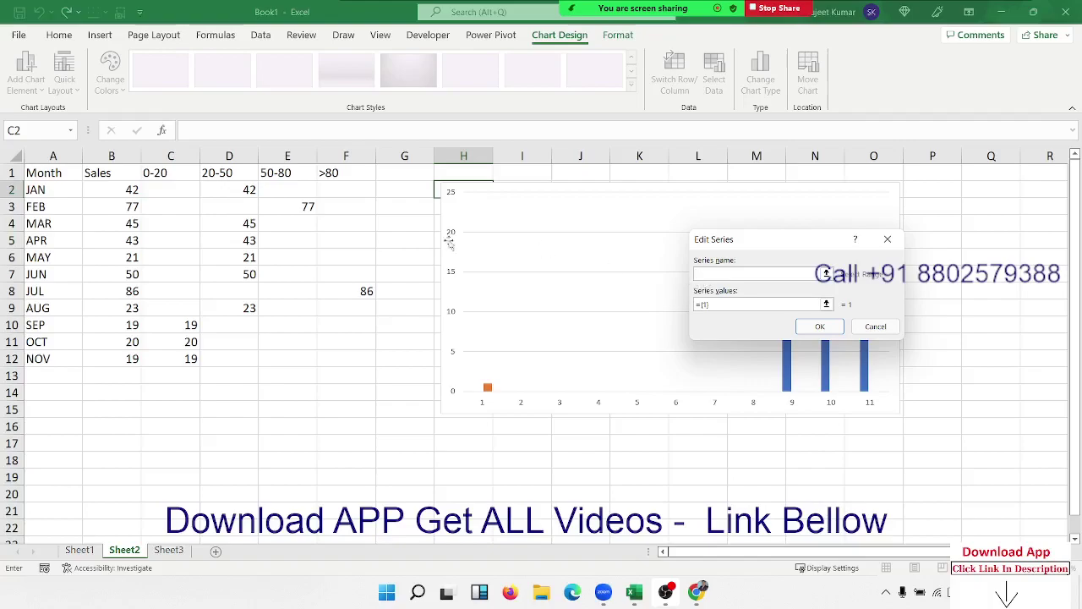
{"action": "left_click", "coordinate": [227, 173]}
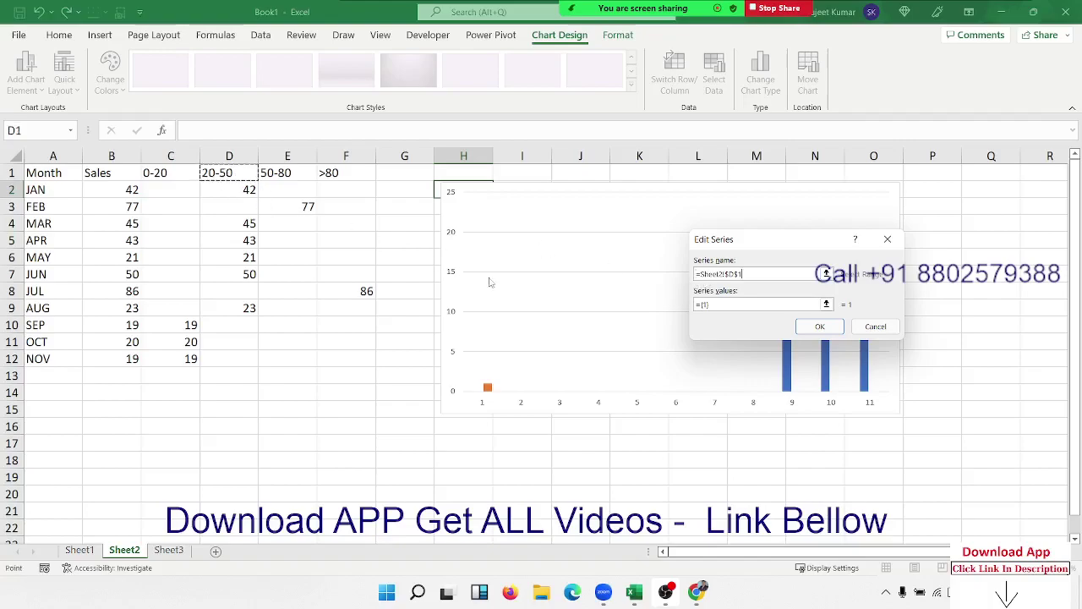
{"action": "left_click", "coordinate": [726, 305]}
{"action": "type", "text": "=Sheet2!$D$2"}
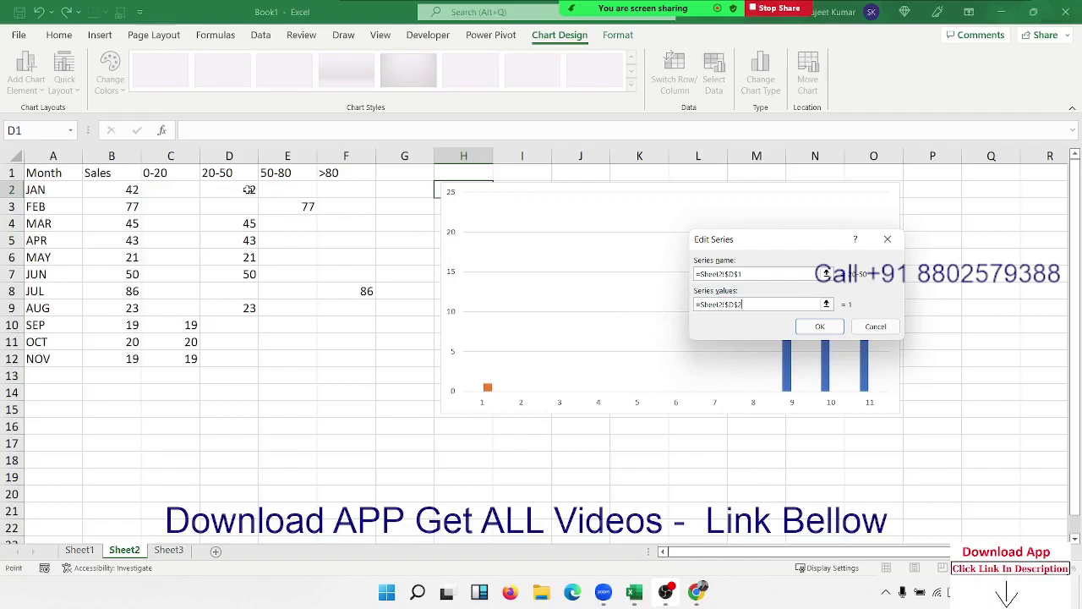
{"action": "left_click_drag", "start_coordinate": [249, 191], "coordinate": [245, 309]}
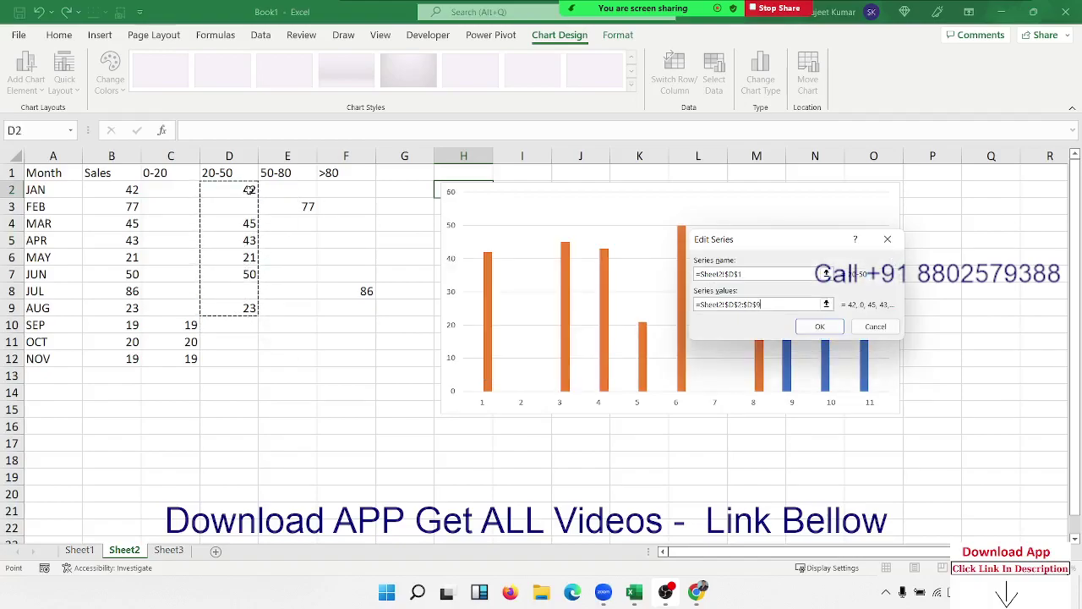
{"action": "left_click_drag", "start_coordinate": [249, 191], "coordinate": [244, 363]}
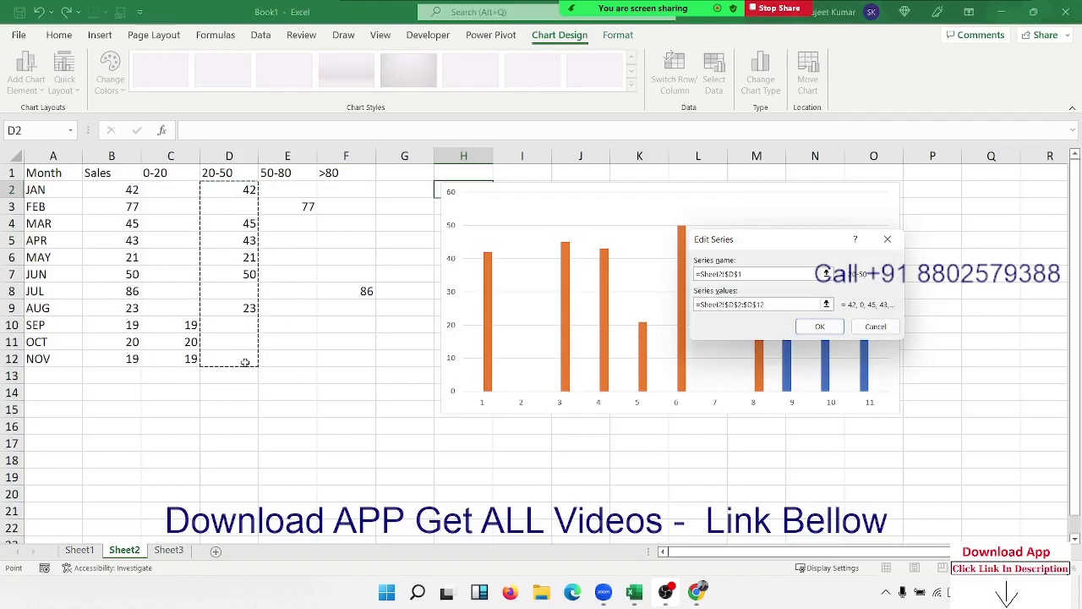
{"action": "left_click", "coordinate": [822, 328]}
Add the 50-80 series (E1, E2:E12) and the >80 series (F1, F2:F12).
{"action": "left_click", "coordinate": [626, 284]}
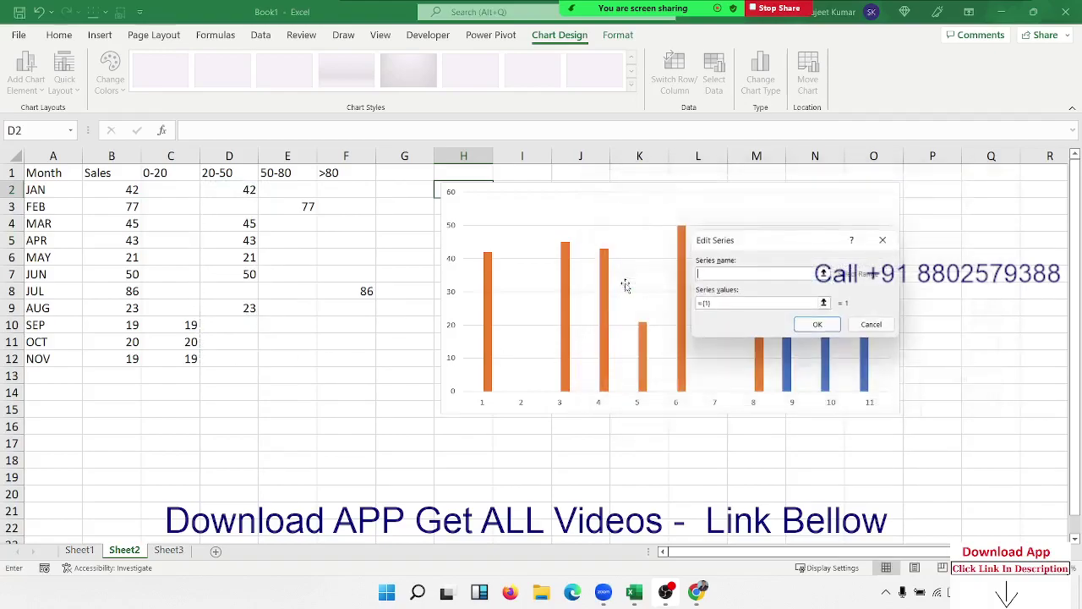
{"action": "left_click", "coordinate": [278, 171]}
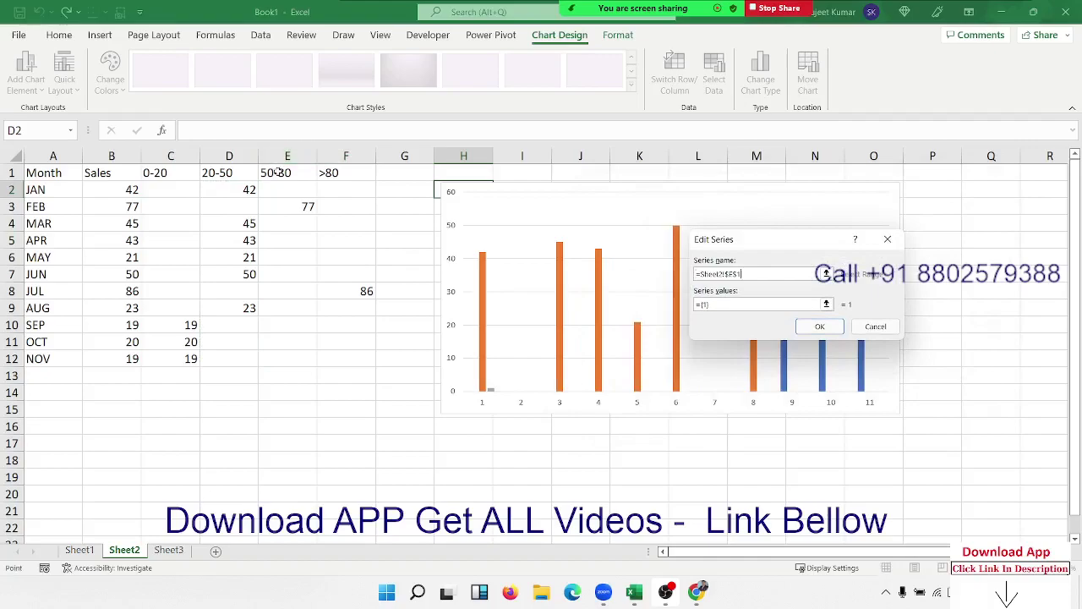
{"action": "left_click", "coordinate": [716, 303]}
{"action": "left_click_drag", "start_coordinate": [303, 189], "coordinate": [288, 359]}
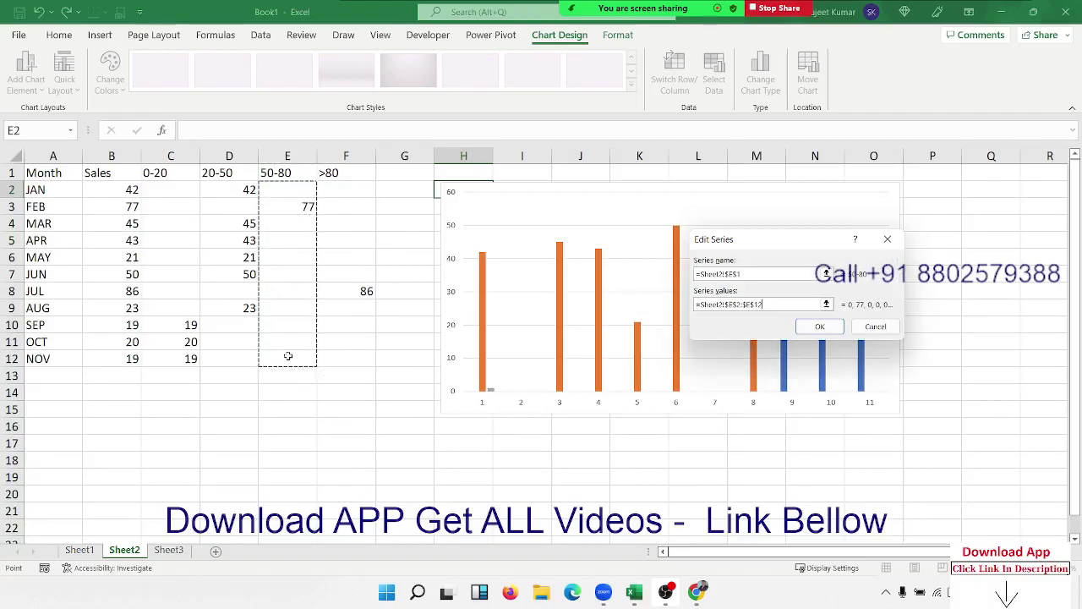
{"action": "left_click", "coordinate": [819, 328]}
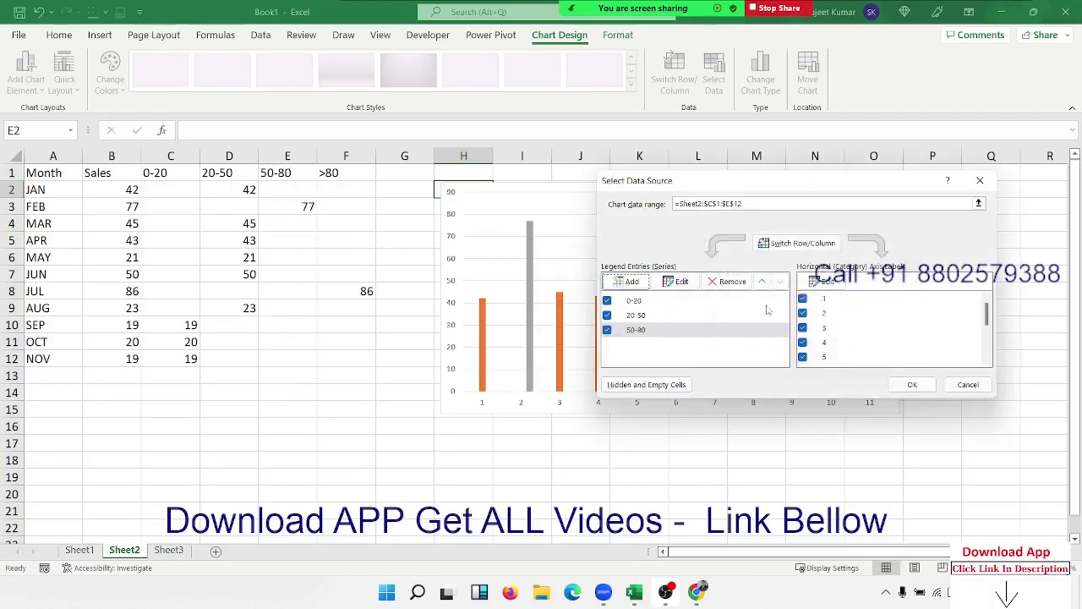
{"action": "left_click", "coordinate": [630, 282]}
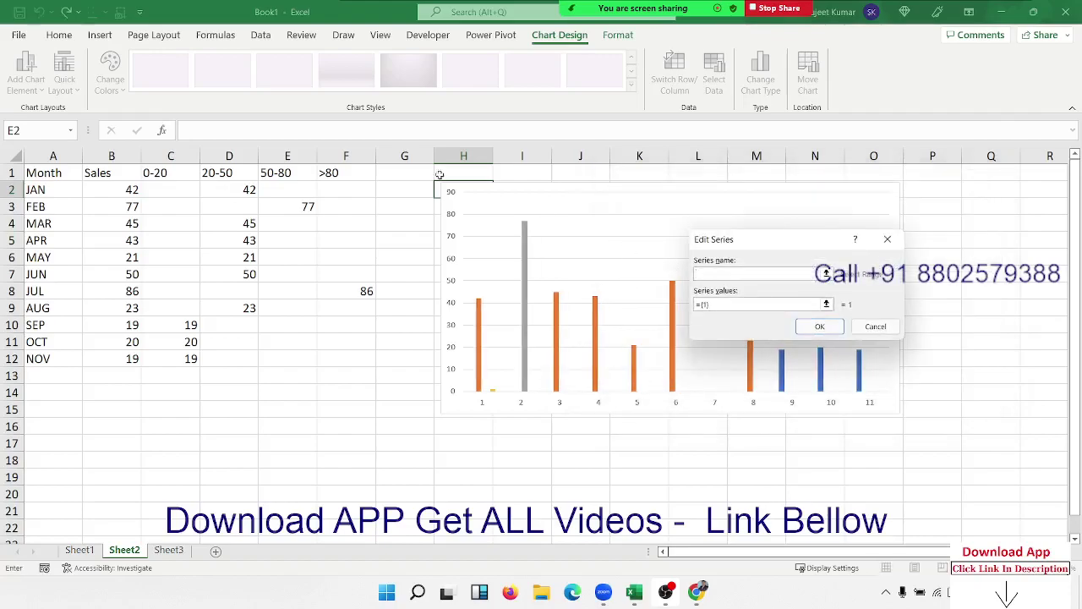
{"action": "left_click", "coordinate": [358, 173]}
{"action": "left_click_drag", "start_coordinate": [816, 303], "coordinate": [705, 304]}
{"action": "type", "text": "="}
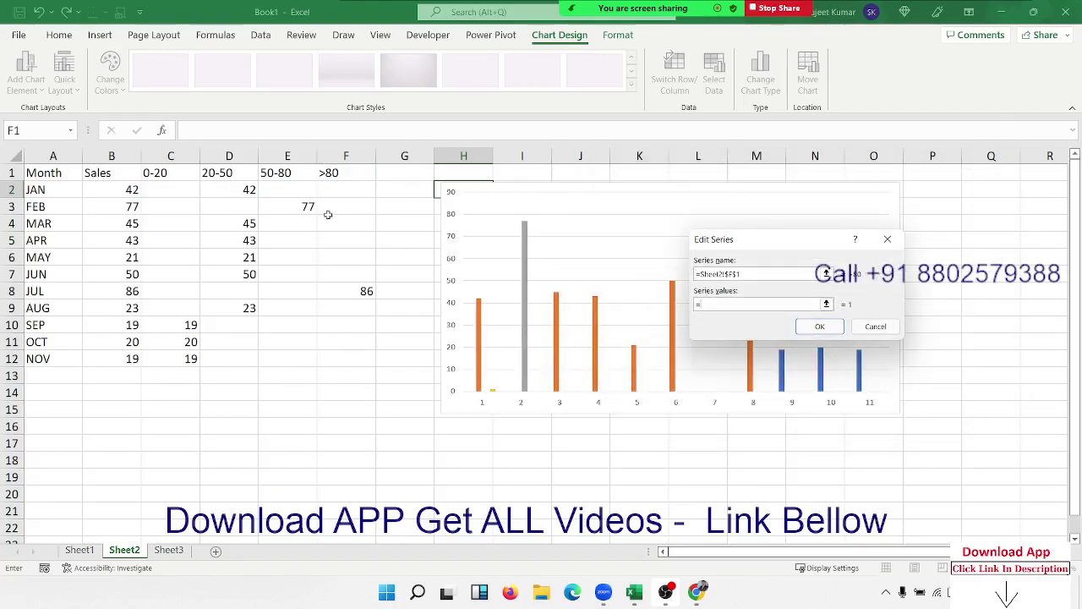
{"action": "left_click_drag", "start_coordinate": [334, 185], "coordinate": [338, 359]}
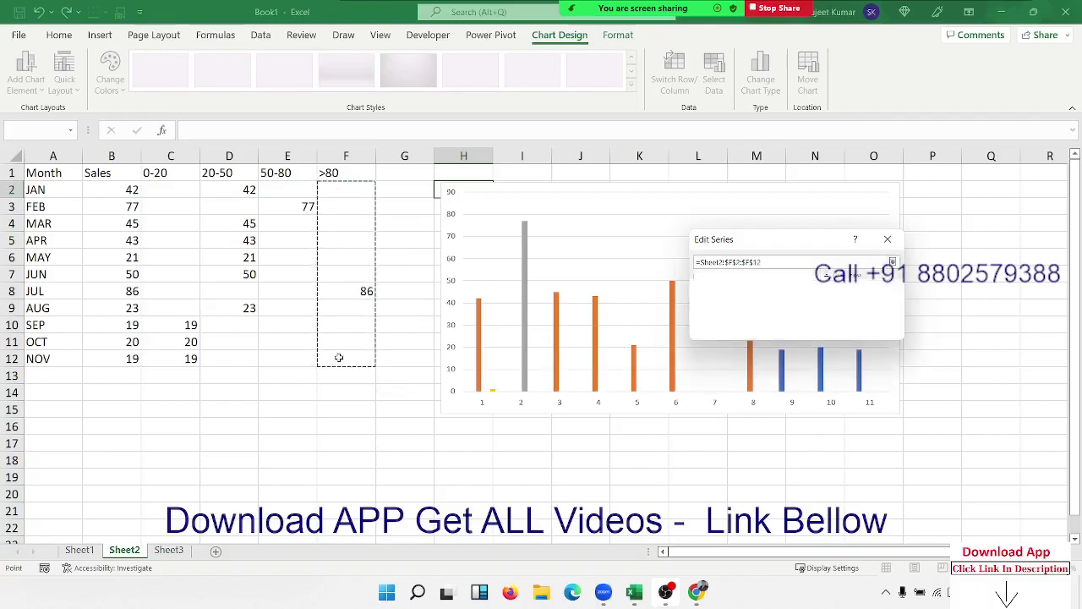
{"action": "left_click", "coordinate": [820, 327]}
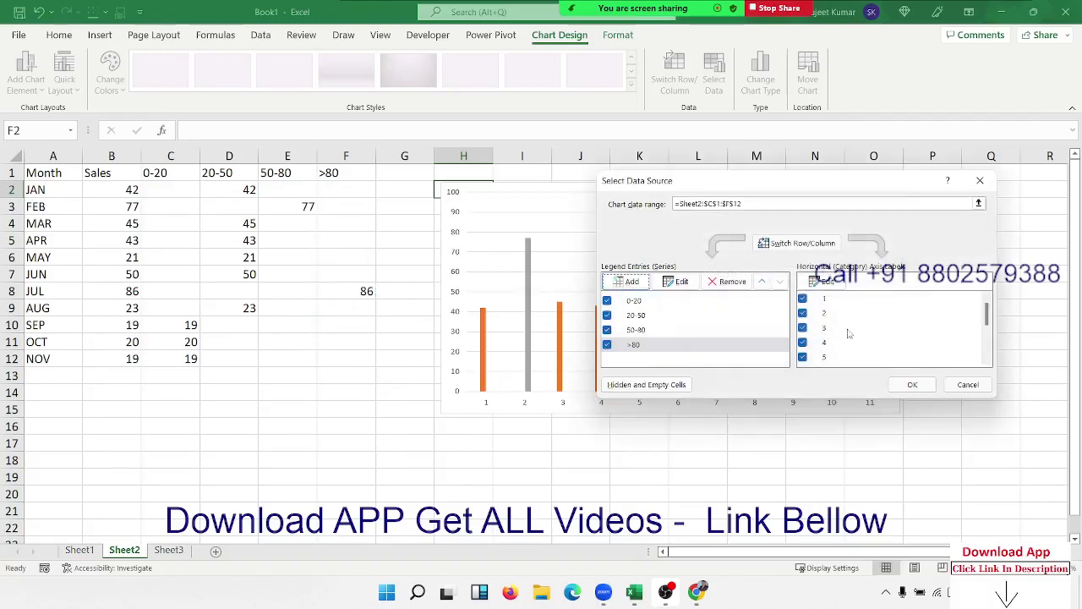
Use A2:A12 (JAN–NOV) as category axis labels, close the dialog, and shift the chart left.
{"action": "left_click", "coordinate": [822, 280]}
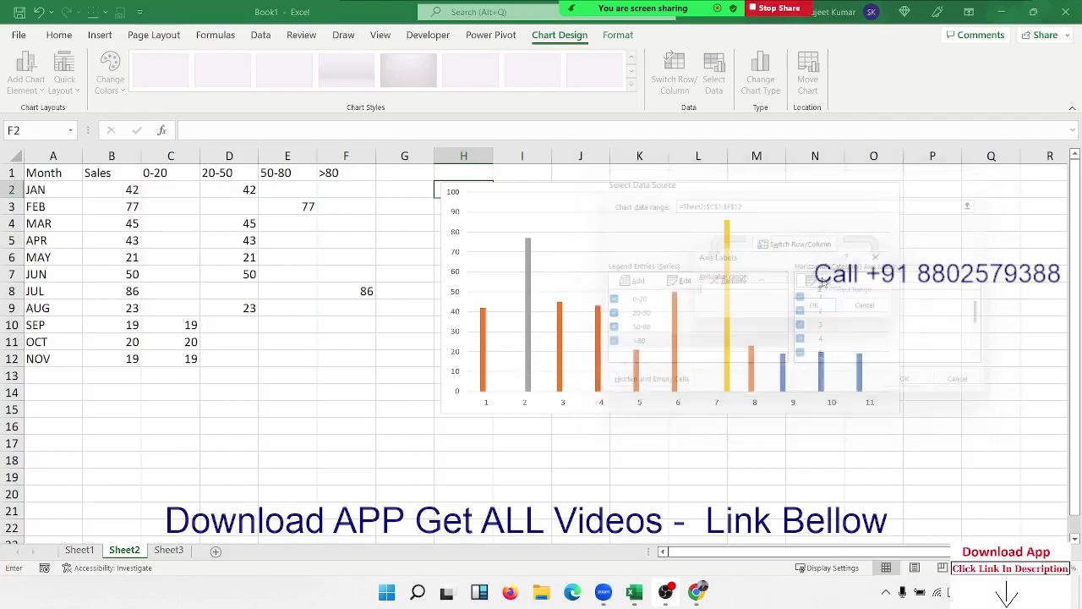
{"action": "left_click_drag", "start_coordinate": [54, 188], "coordinate": [46, 360]}
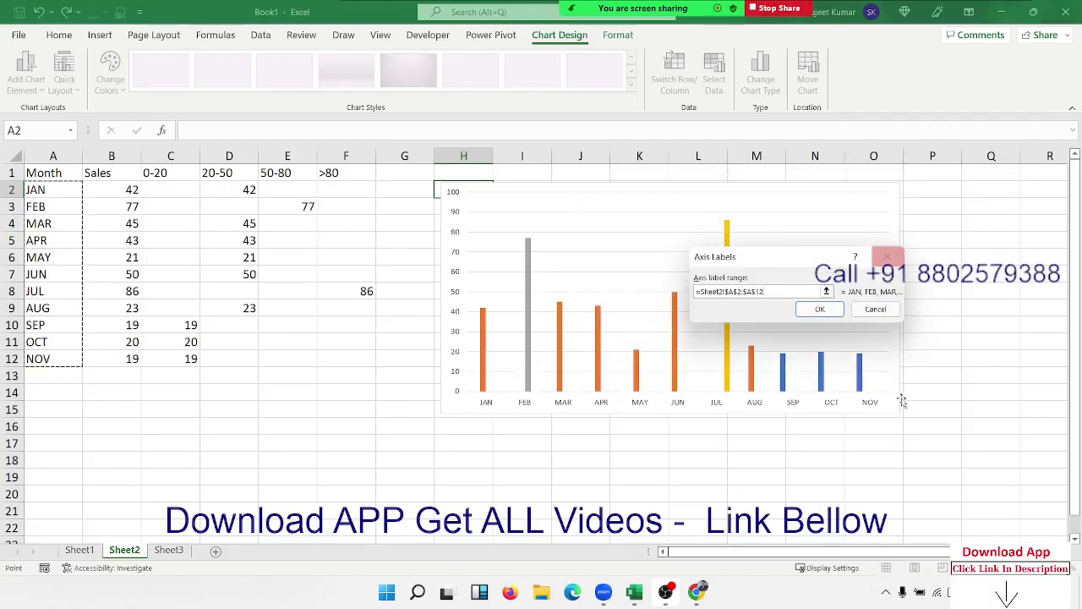
{"action": "left_click", "coordinate": [820, 308]}
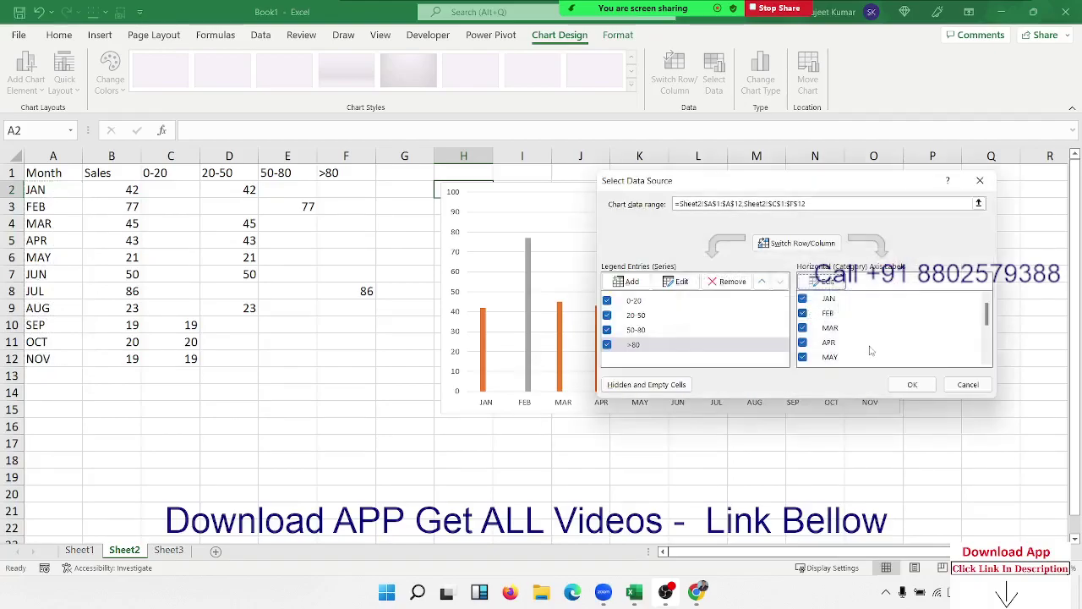
{"action": "left_click", "coordinate": [913, 385]}
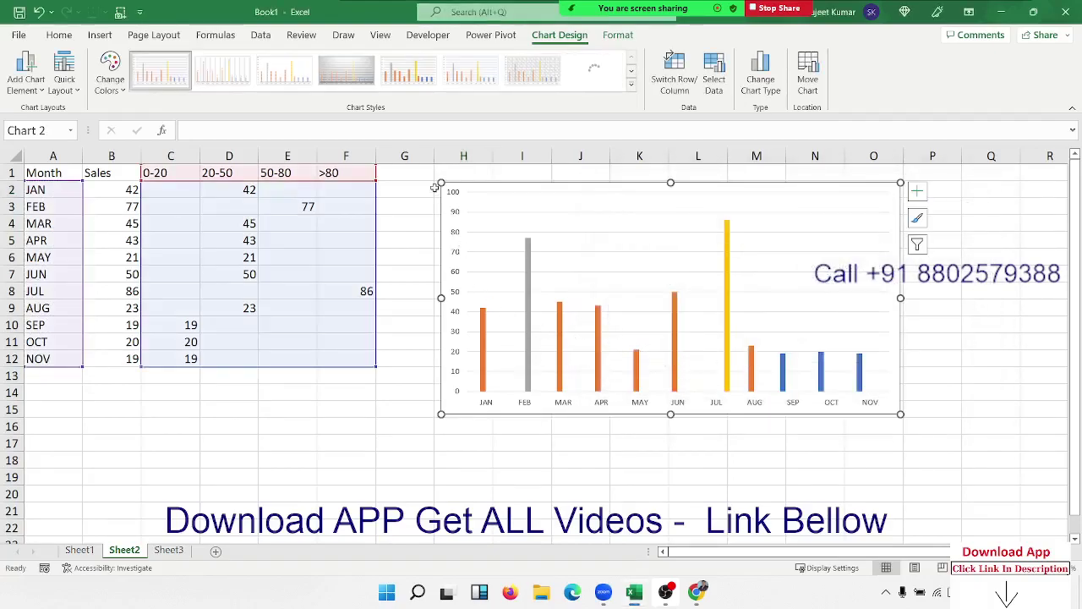
{"action": "left_click_drag", "start_coordinate": [476, 188], "coordinate": [416, 187]}
Set the data series Gap Width to 0% and Series Overlap to 91%.
{"action": "left_click", "coordinate": [469, 260]}
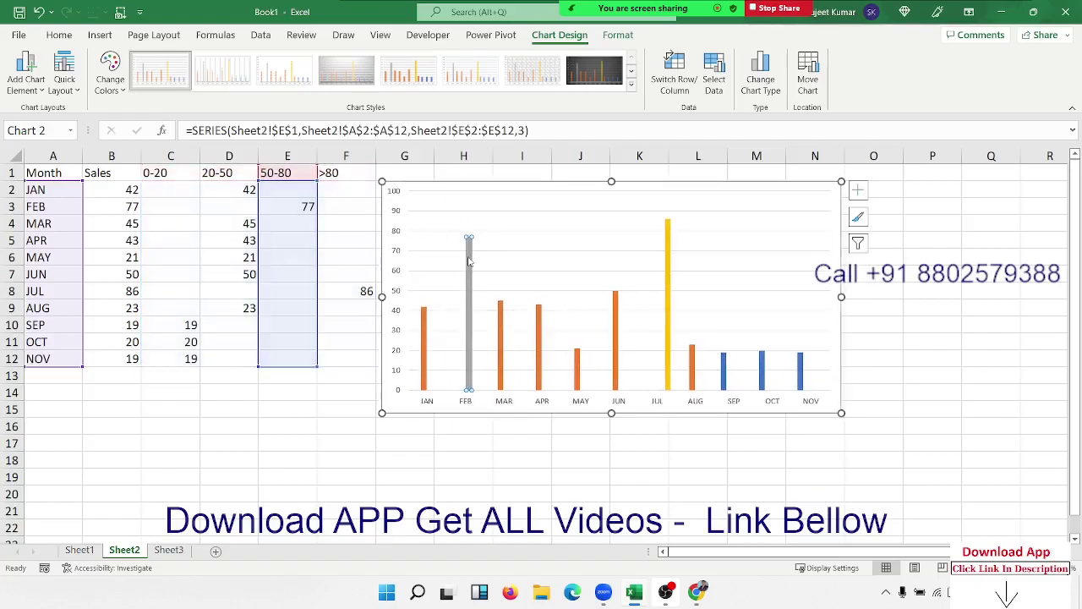
{"action": "right_click", "coordinate": [470, 260]}
{"action": "left_click", "coordinate": [523, 409]}
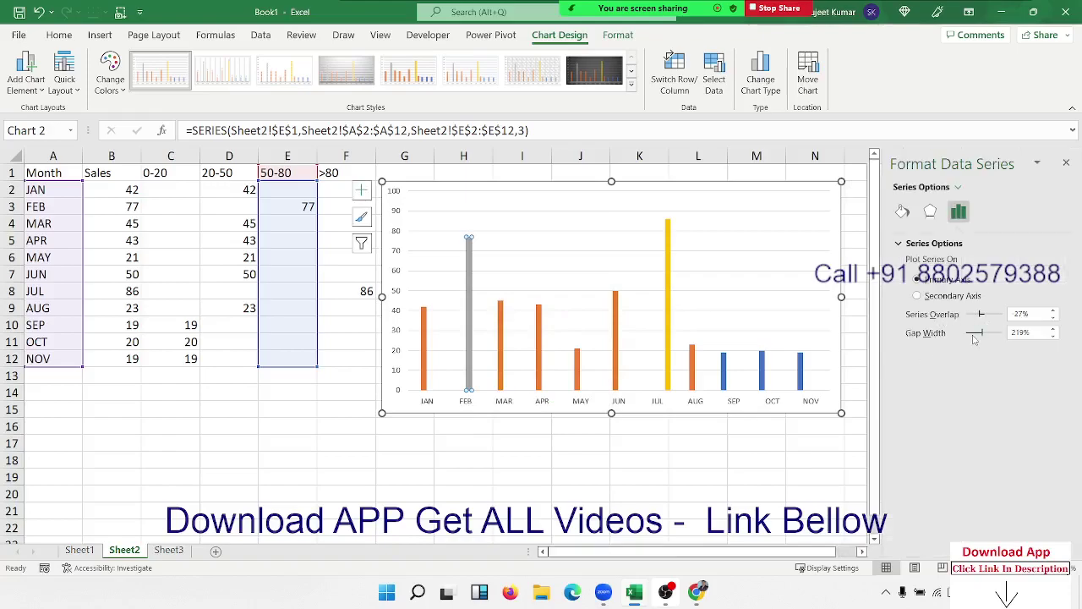
{"action": "left_click_drag", "start_coordinate": [977, 337], "coordinate": [966, 338]}
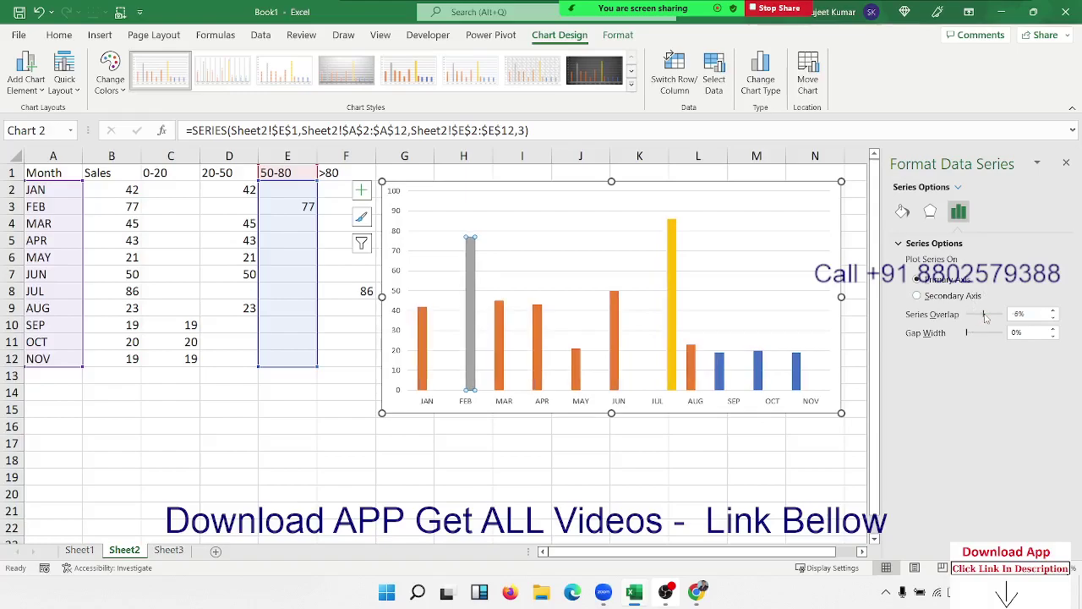
{"action": "left_click_drag", "start_coordinate": [983, 316], "coordinate": [1011, 313]}
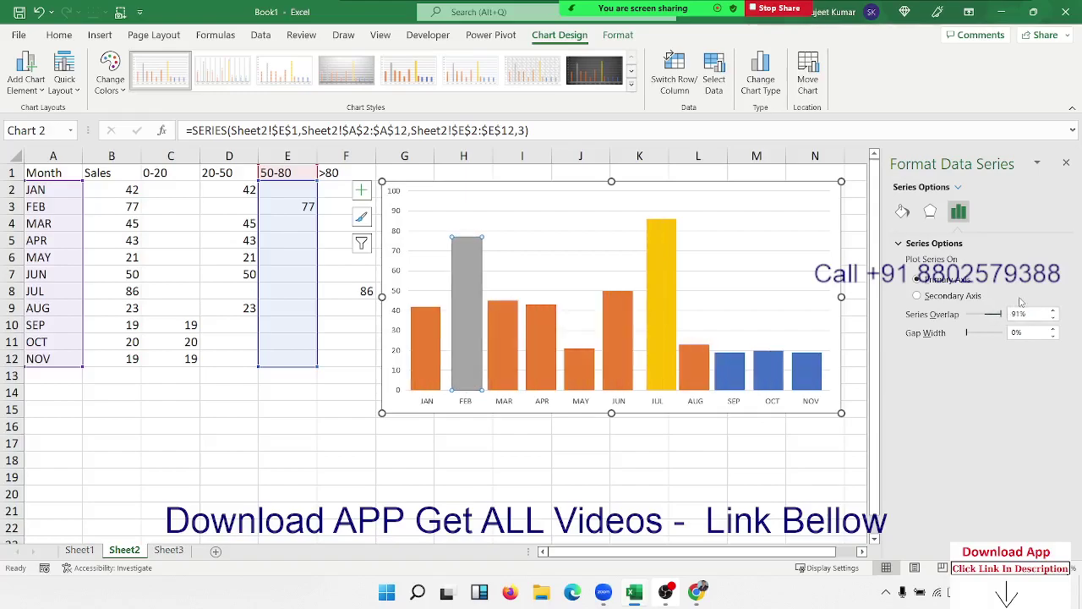
{"action": "left_click", "coordinate": [1066, 162]}
Fill the 0-20 series bars (SEP–NOV) red.
{"action": "left_click", "coordinate": [758, 488]}
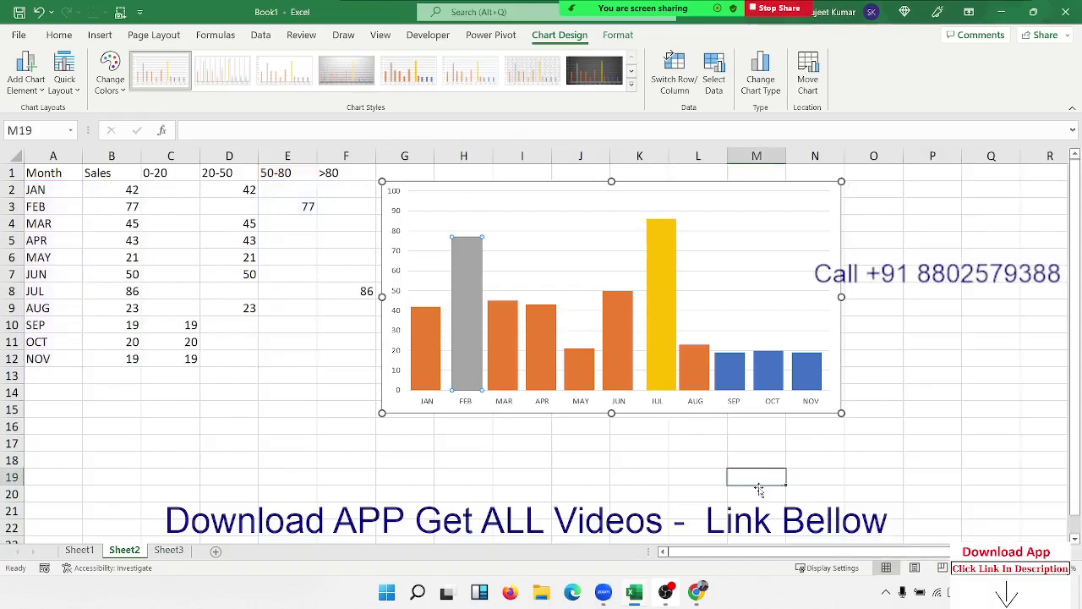
{"action": "mouse_move", "coordinate": [432, 349]}
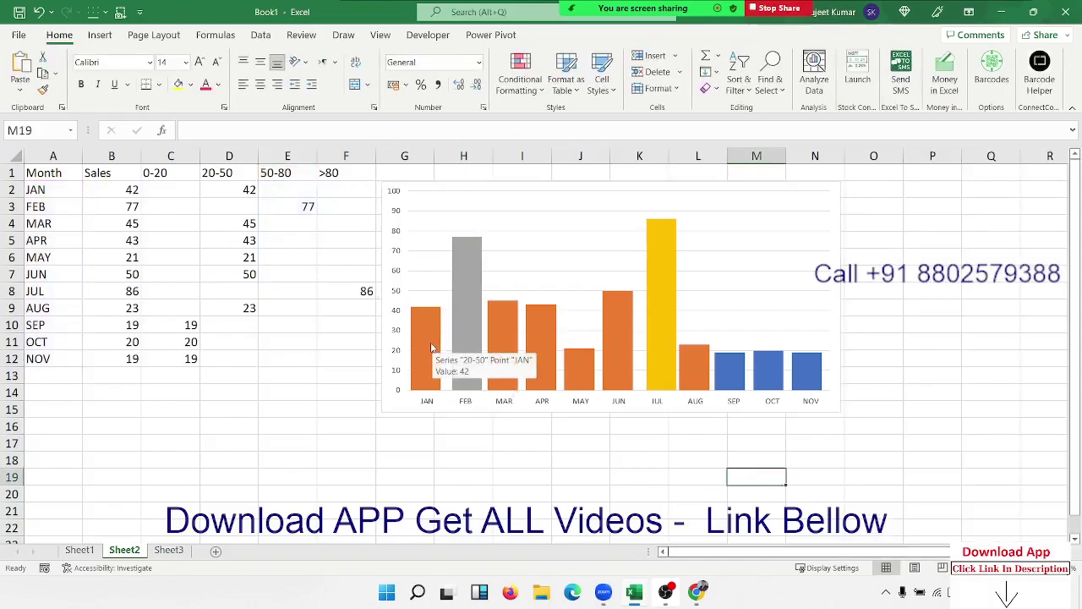
{"action": "left_click", "coordinate": [428, 340]}
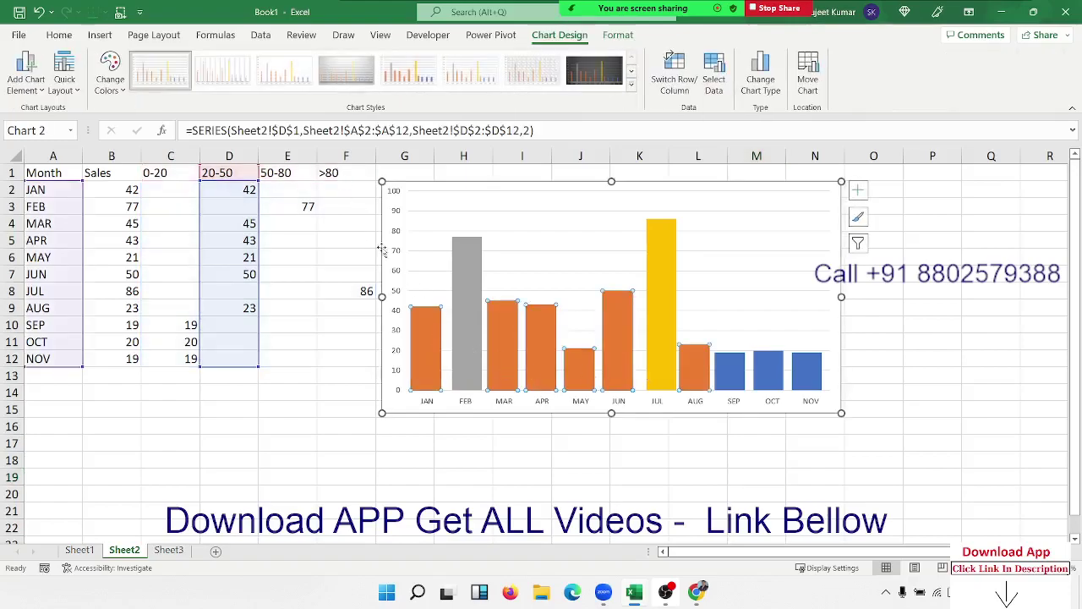
{"action": "left_click", "coordinate": [59, 36]}
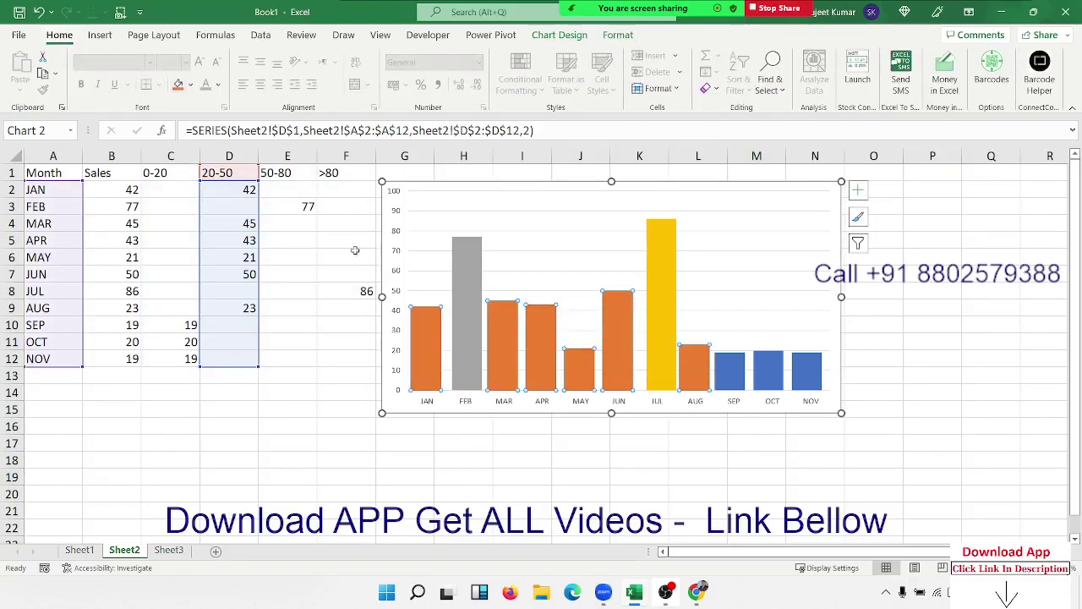
{"action": "mouse_move", "coordinate": [413, 318]}
{"action": "mouse_move", "coordinate": [582, 380]}
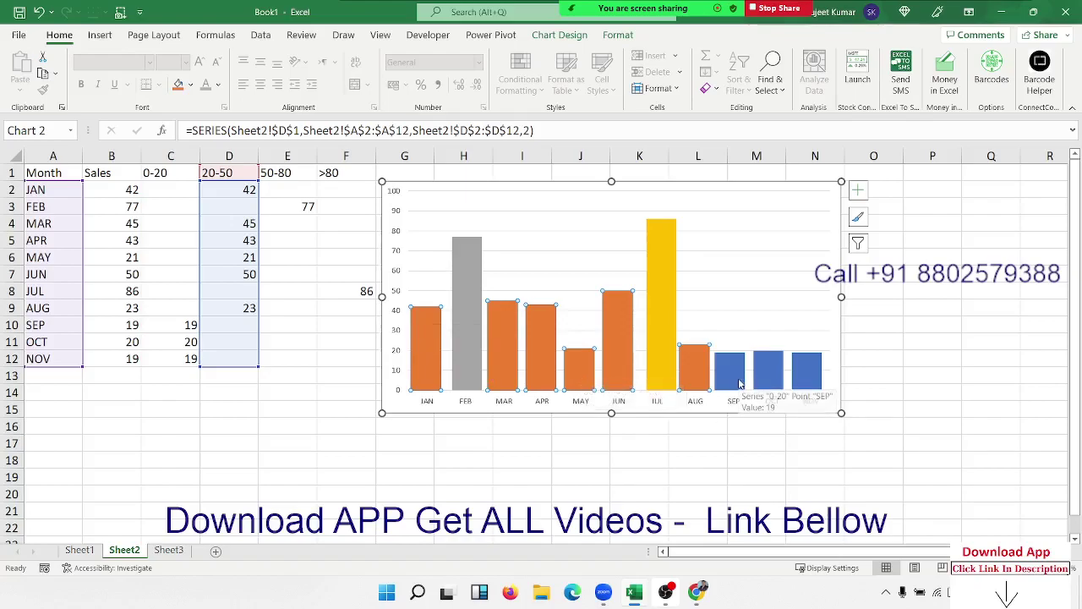
{"action": "left_click", "coordinate": [740, 383]}
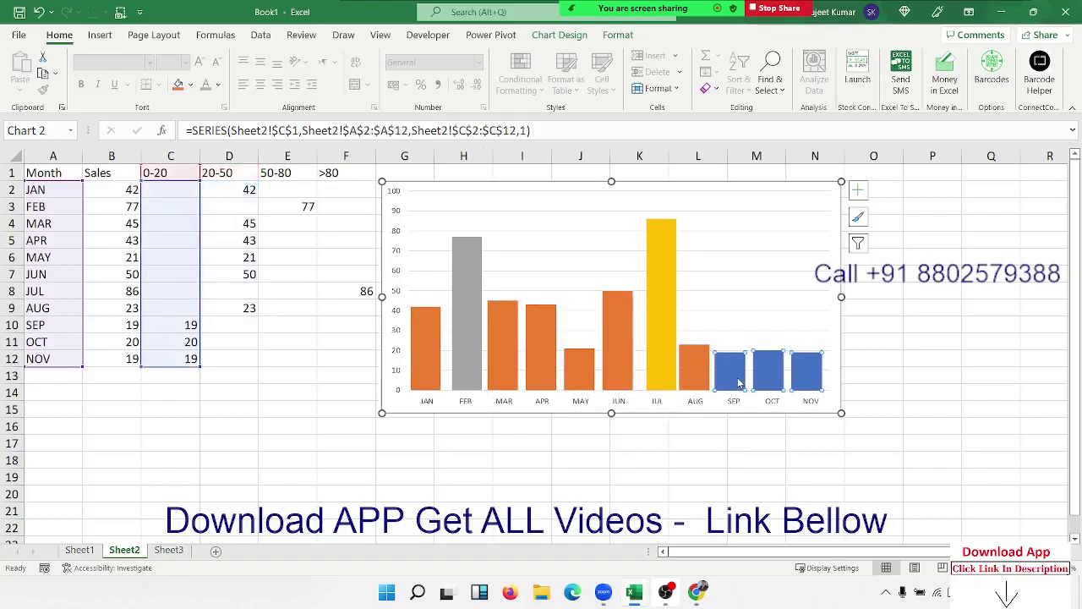
{"action": "left_click", "coordinate": [190, 85]}
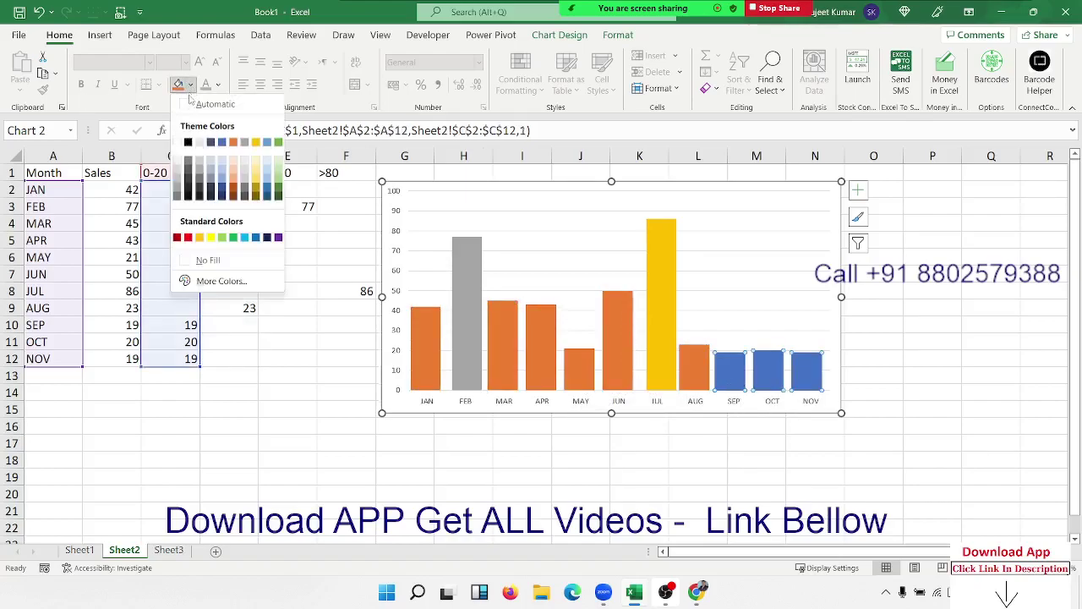
{"action": "left_click", "coordinate": [188, 238]}
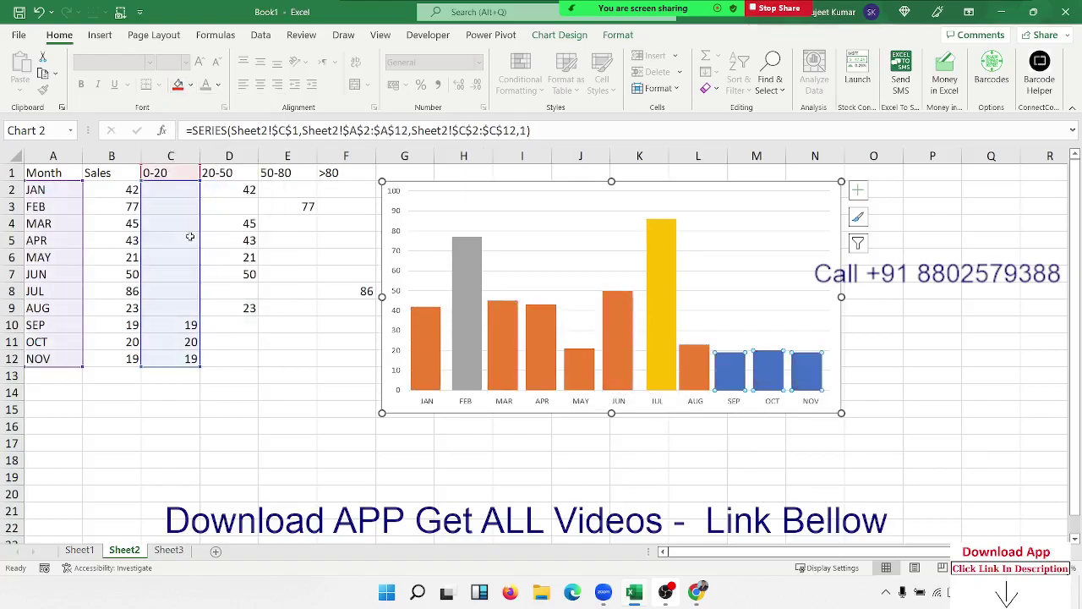
Fill the 20-50 bars light green and the 50-80 FEB bar blue.
{"action": "left_click", "coordinate": [706, 372]}
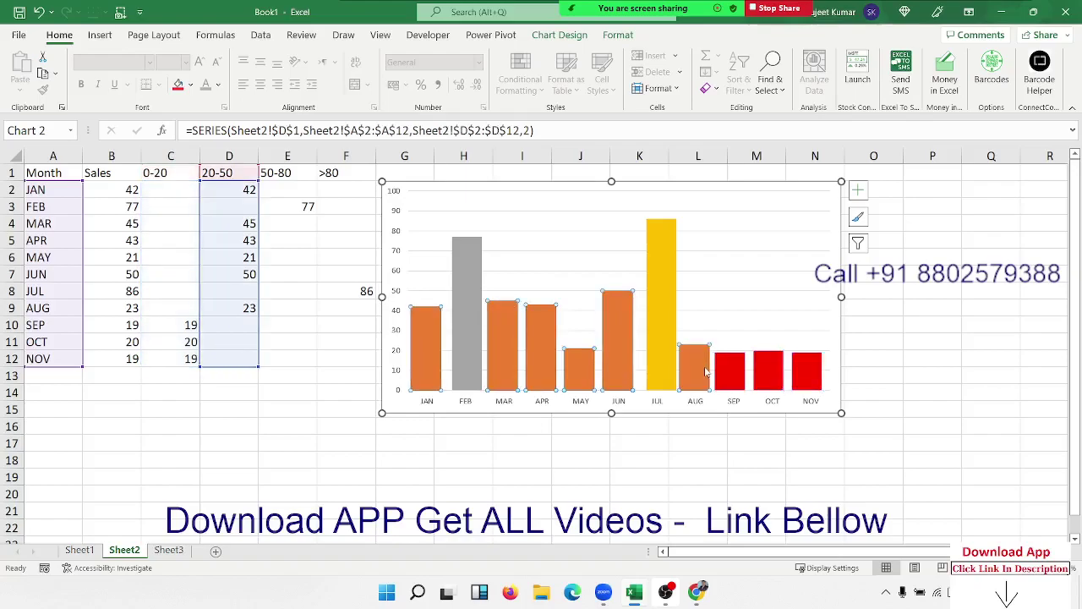
{"action": "left_click", "coordinate": [191, 85]}
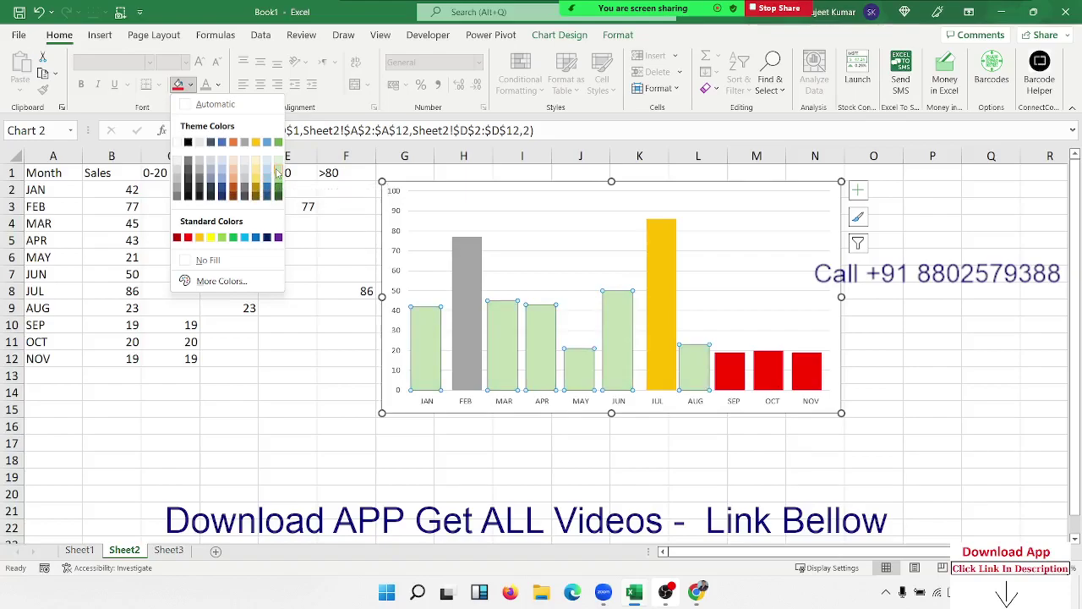
{"action": "left_click", "coordinate": [277, 174]}
{"action": "left_click", "coordinate": [463, 260]}
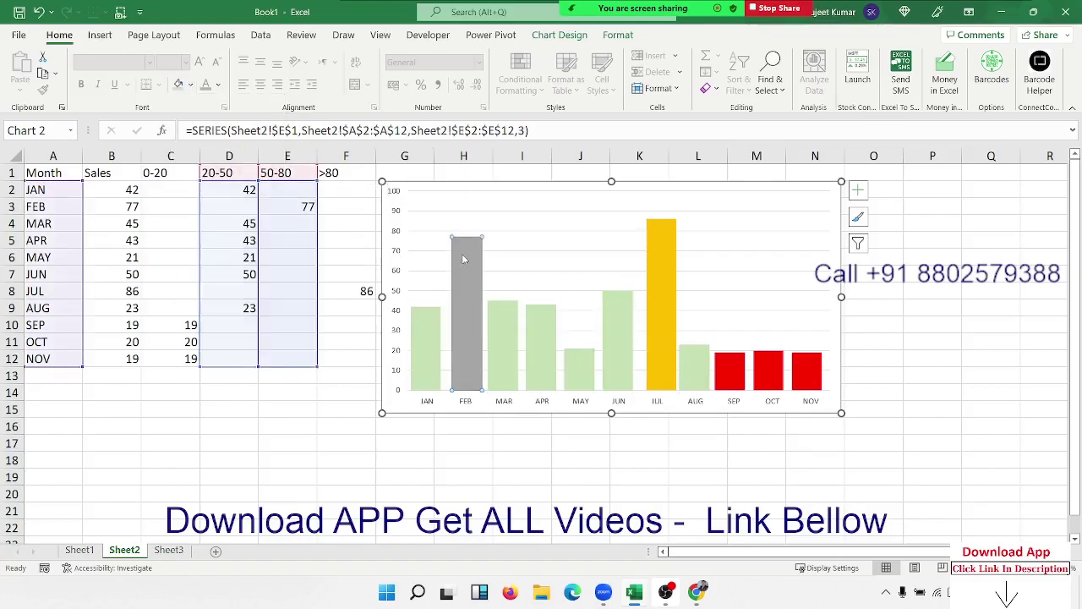
{"action": "left_click", "coordinate": [191, 84]}
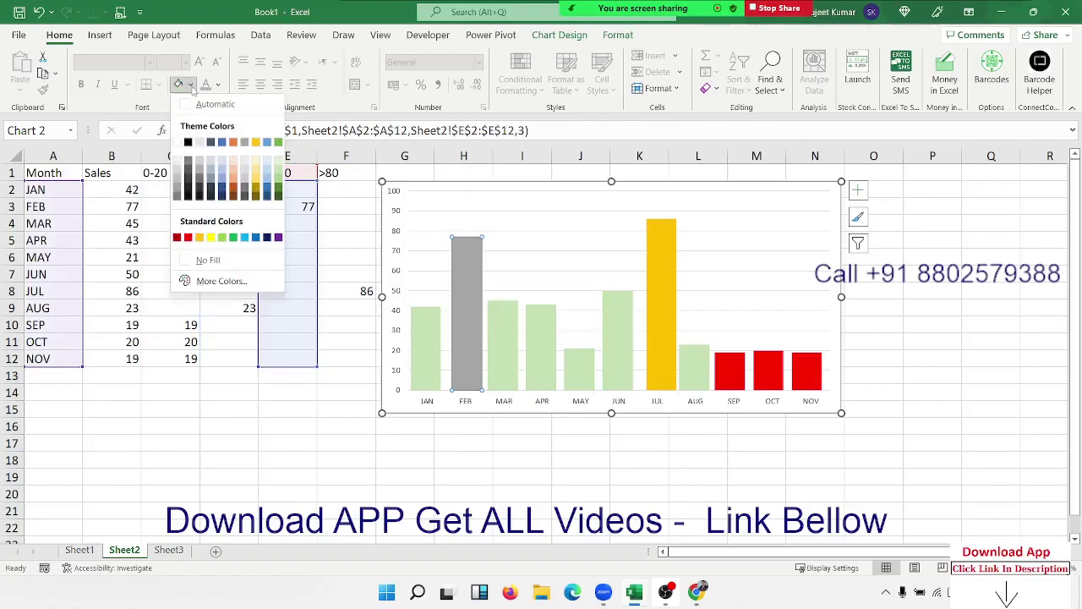
{"action": "left_click", "coordinate": [257, 238]}
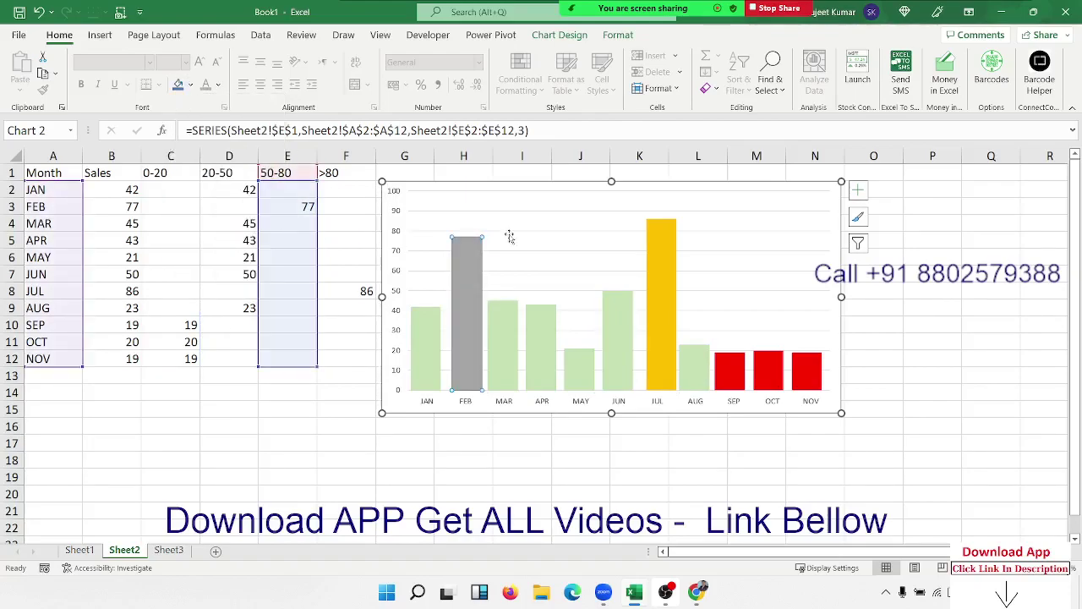
Fill the >80 JUL bar green.
{"action": "left_click", "coordinate": [661, 247]}
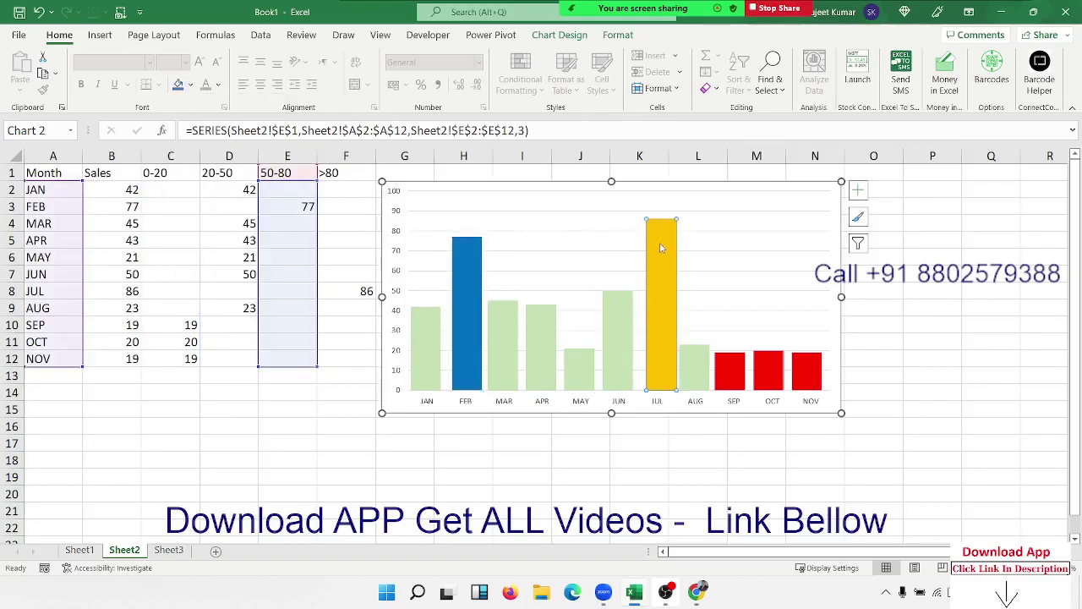
{"action": "left_click", "coordinate": [179, 85]}
{"action": "left_click", "coordinate": [191, 86]}
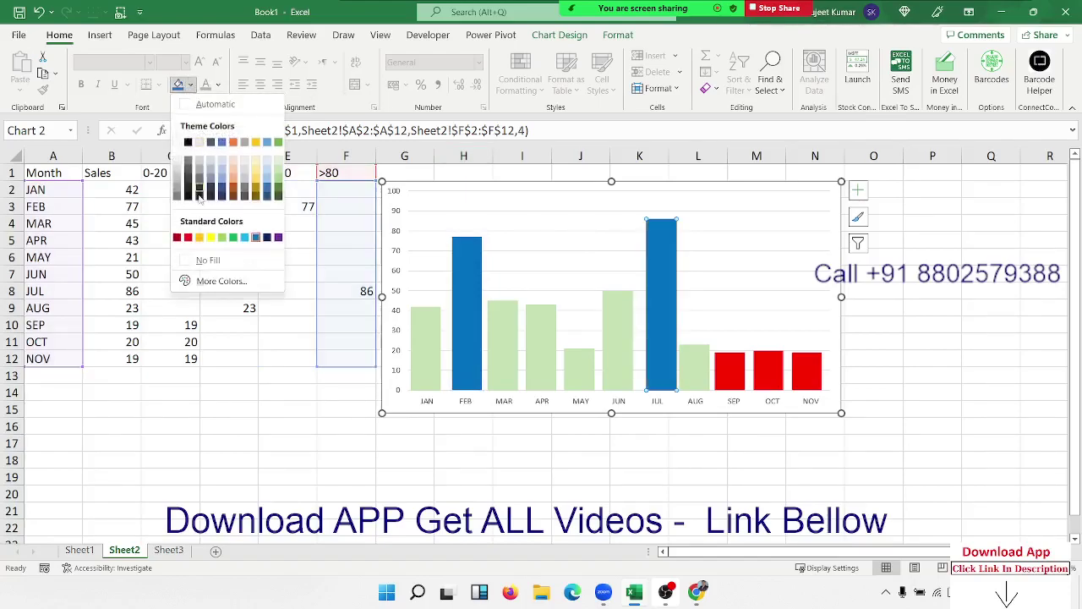
{"action": "left_click", "coordinate": [223, 238]}
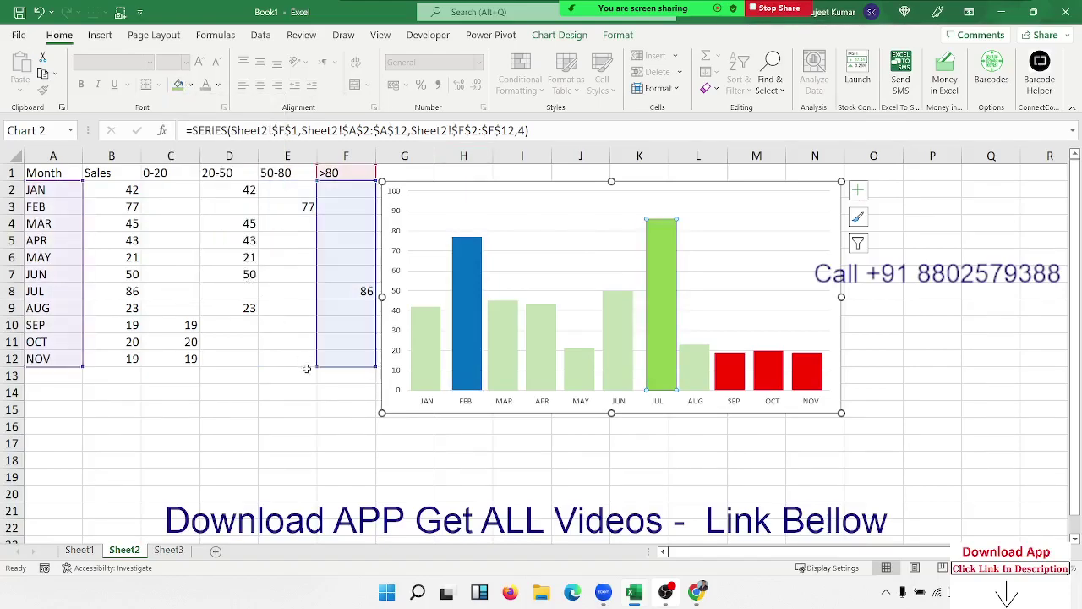
{"action": "left_click", "coordinate": [288, 424]}
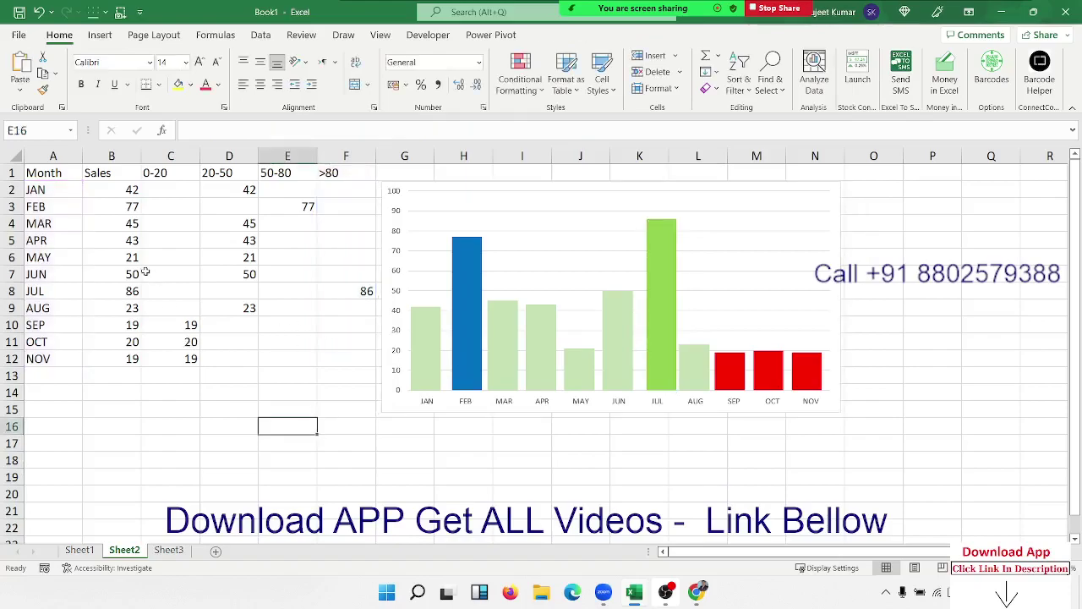
Enter 85 as MAR's sales in B4 and 95 for JUN.
{"action": "left_click", "coordinate": [87, 224]}
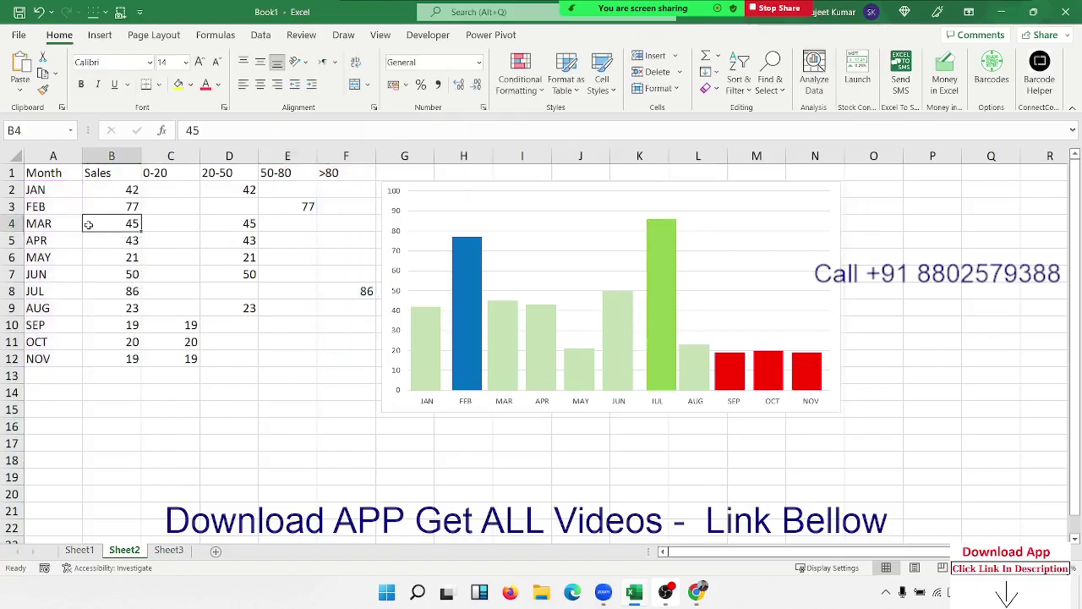
{"action": "key", "text": "Down"}
{"action": "left_click", "coordinate": [88, 224]}
{"action": "type", "text": "85"}
{"action": "key", "text": "Return"}
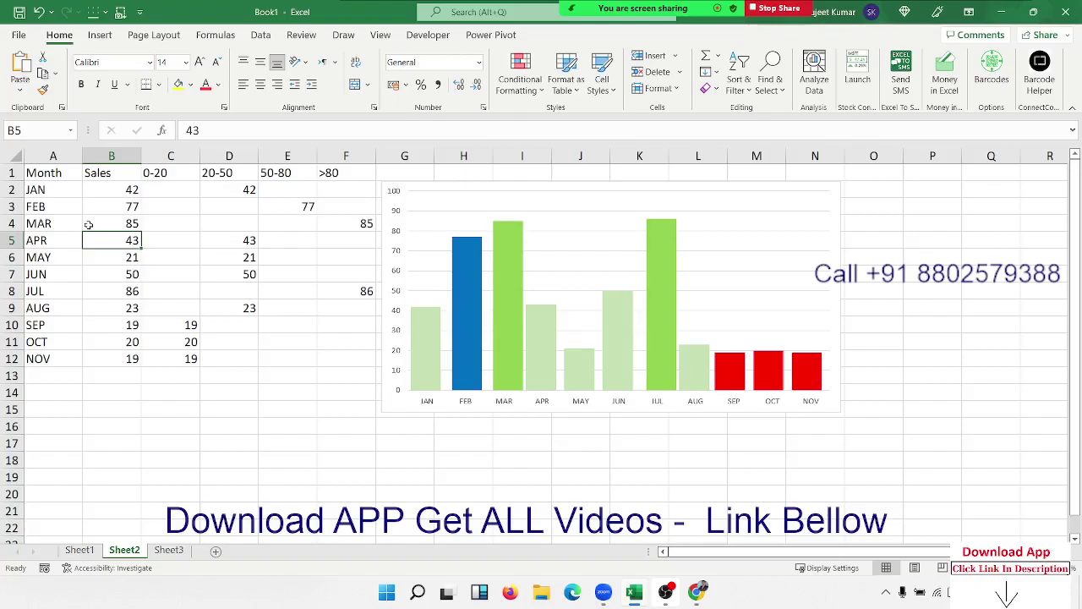
{"action": "key", "text": "Down"}
{"action": "key", "text": "Down"}
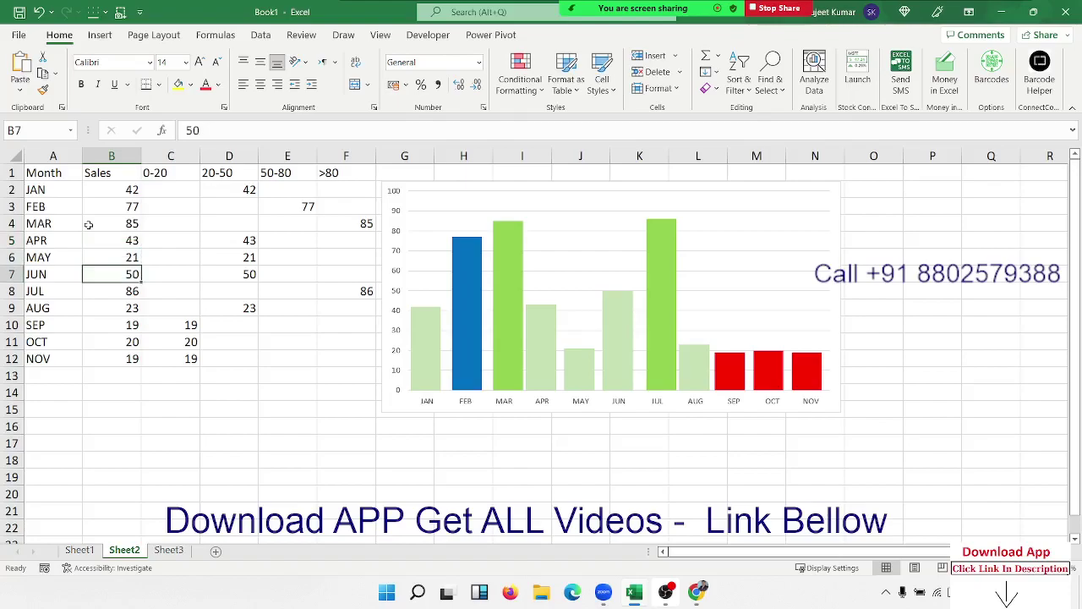
{"action": "type", "text": "95"}
{"action": "key", "text": "Return"}
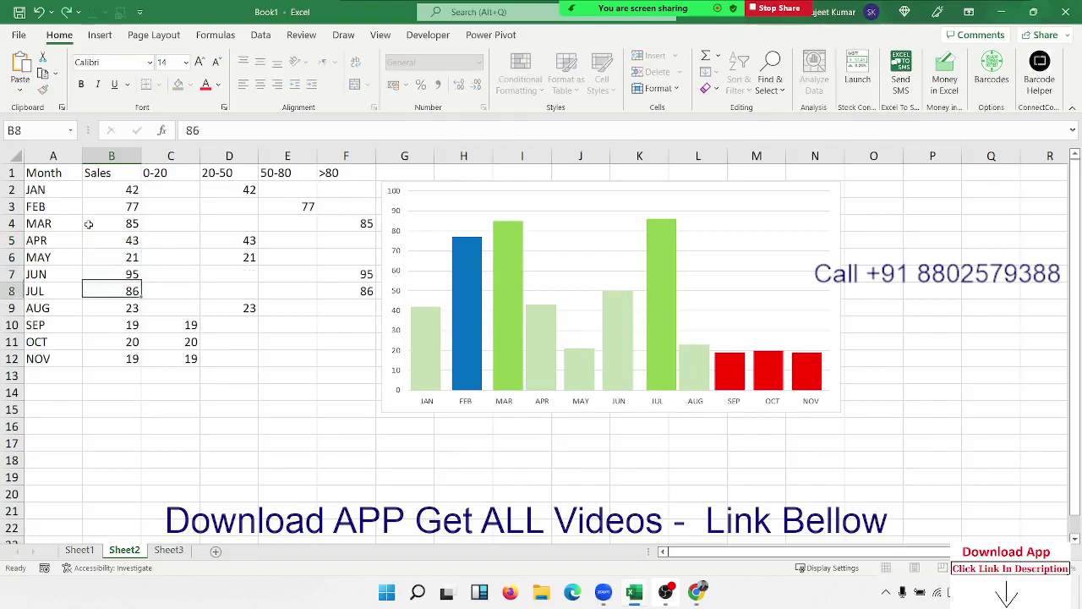
Set AUG's sales to 15 and correct JUN's to 78.
{"action": "key", "text": "Down"}
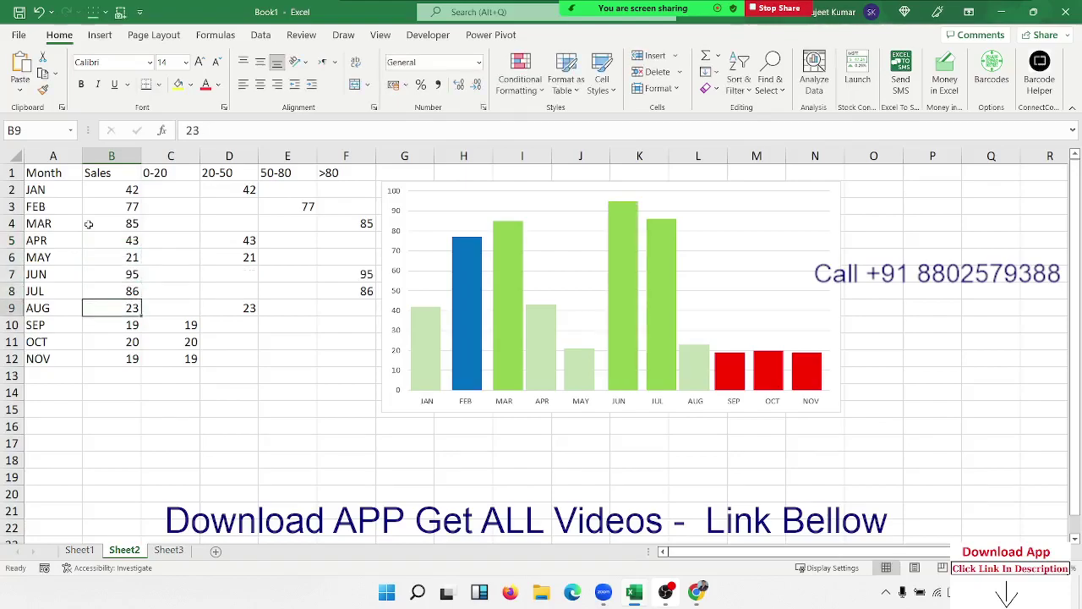
{"action": "type", "text": "3"}
{"action": "key", "text": "Return"}
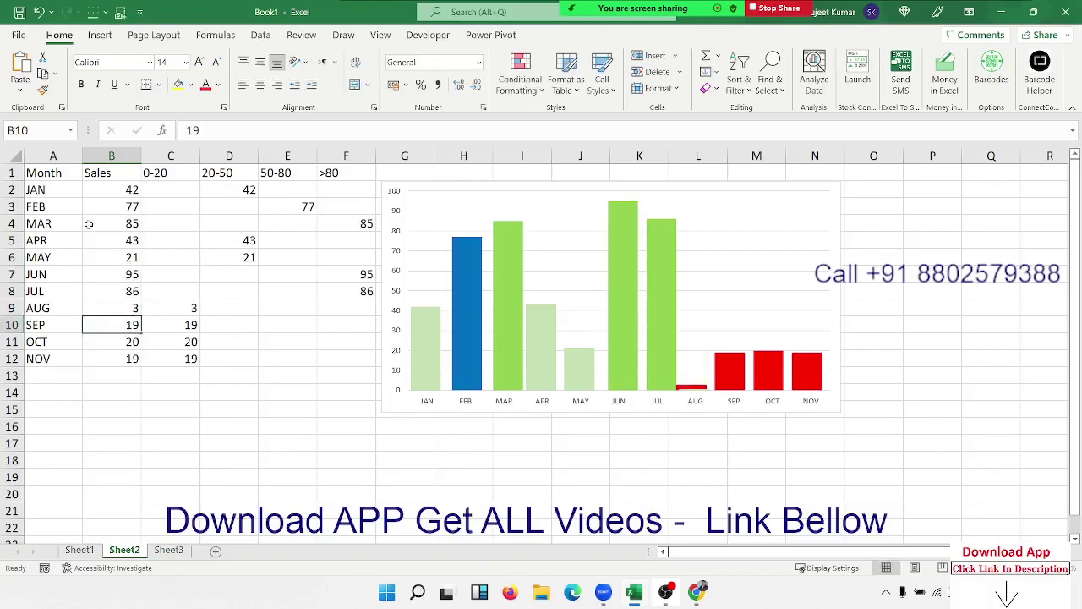
{"action": "key", "text": "Up"}
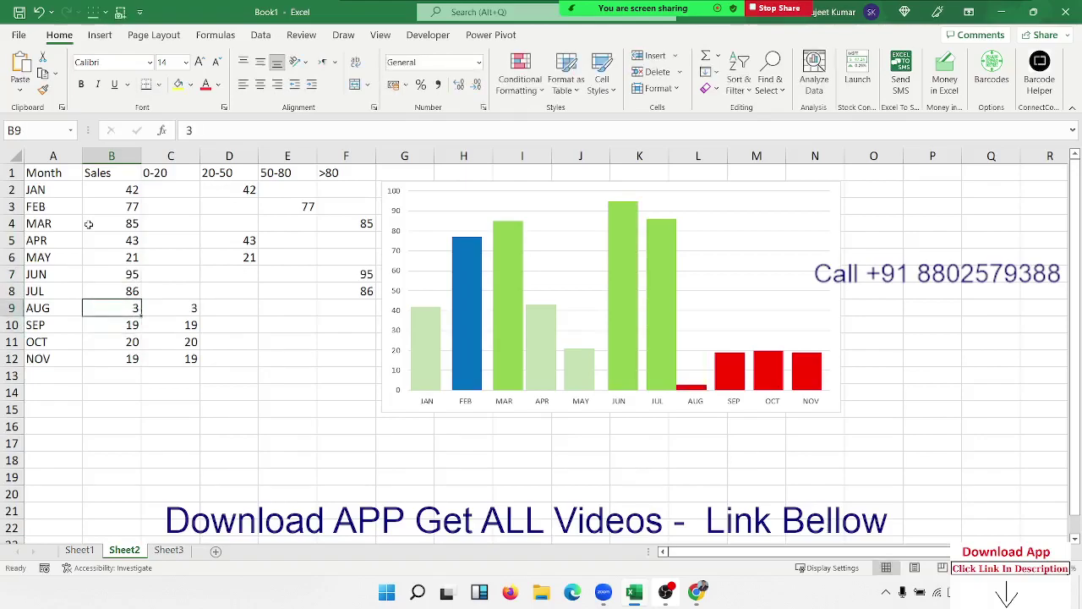
{"action": "type", "text": "15"}
{"action": "key", "text": "Return"}
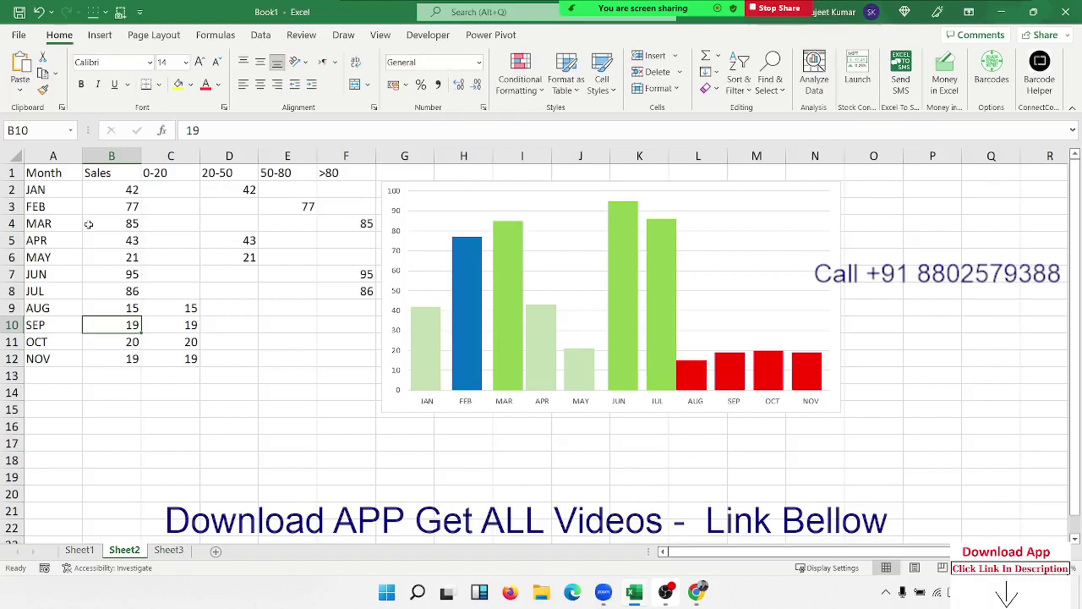
{"action": "key", "text": "Down"}
{"action": "key", "text": "Up"}
{"action": "key", "text": "Up"}
{"action": "key", "text": "Up"}
{"action": "key", "text": "Up"}
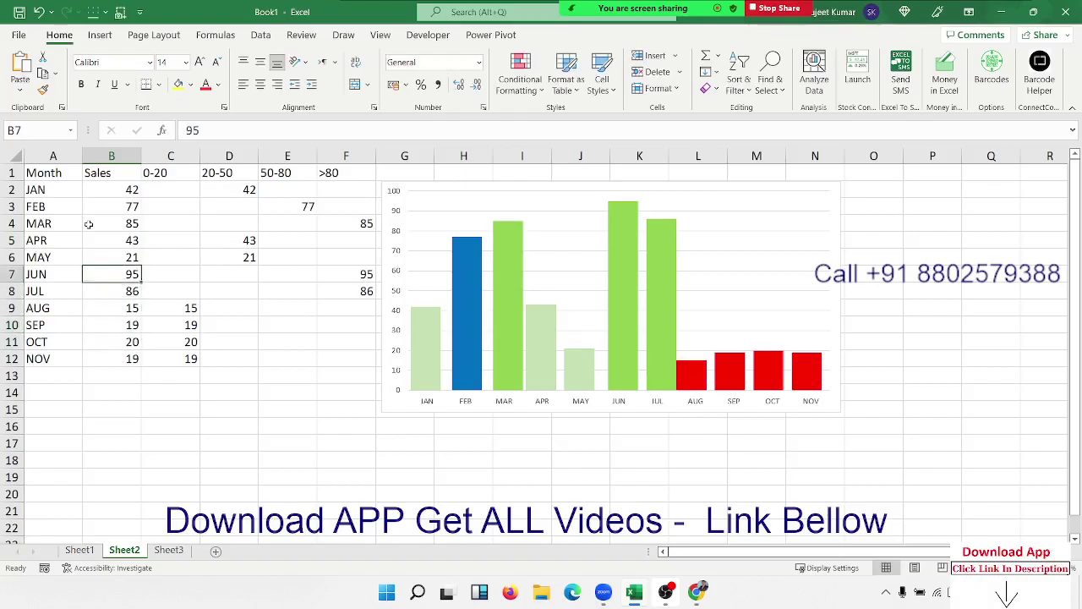
{"action": "type", "text": "78"}
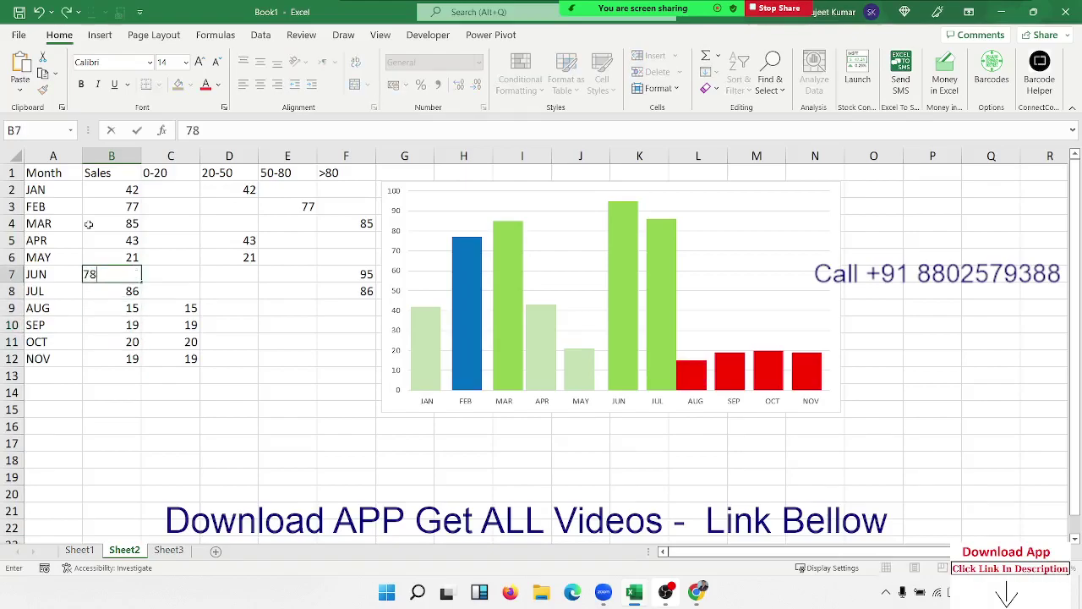
{"action": "key", "text": "Return"}
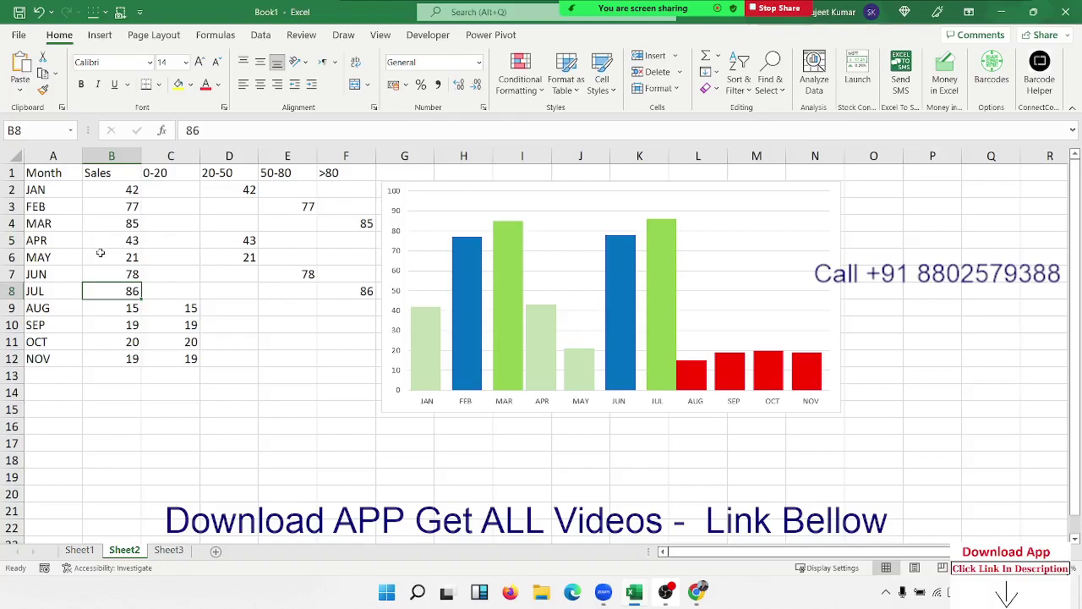
On Sheet3, add a Q heading in A1 and fill Q1–Q4 down A2:A5.
{"action": "left_click", "coordinate": [161, 551]}
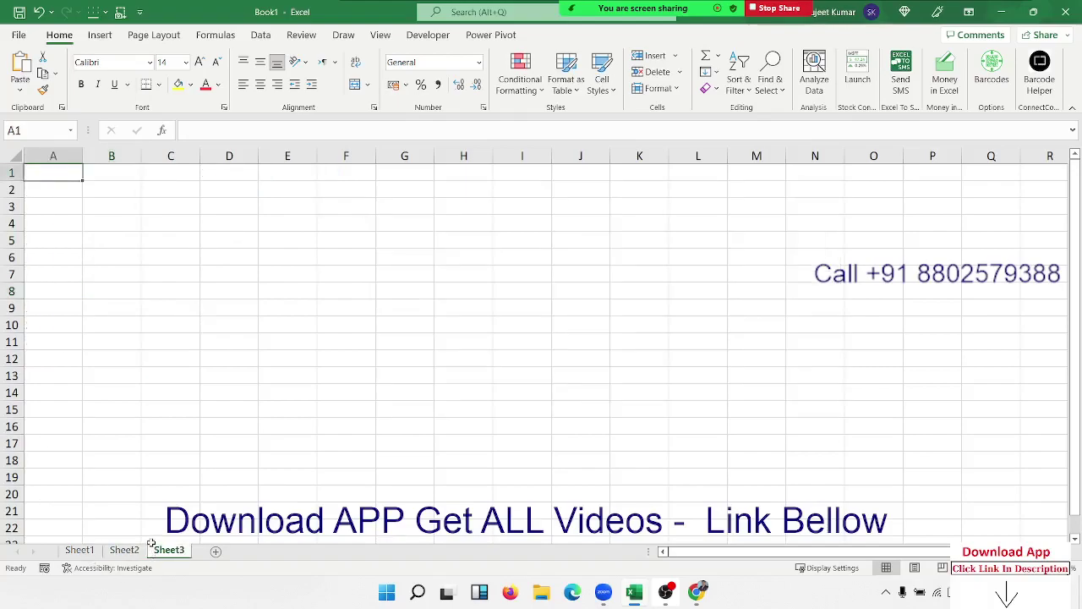
{"action": "type", "text": "Q"}
{"action": "key", "text": "Return"}
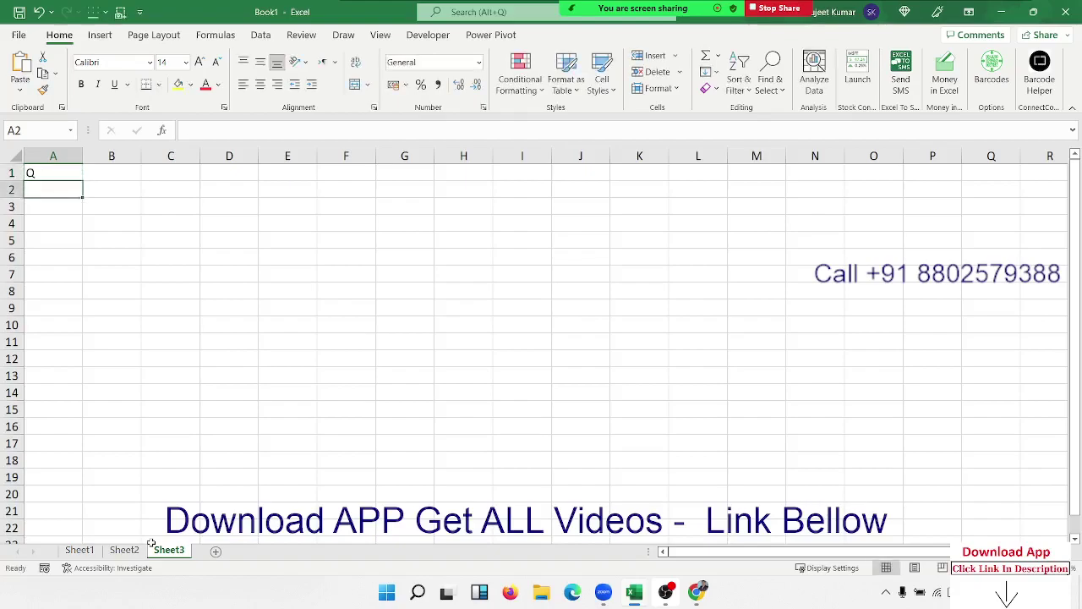
{"action": "type", "text": "Q1"}
{"action": "key", "text": "Return"}
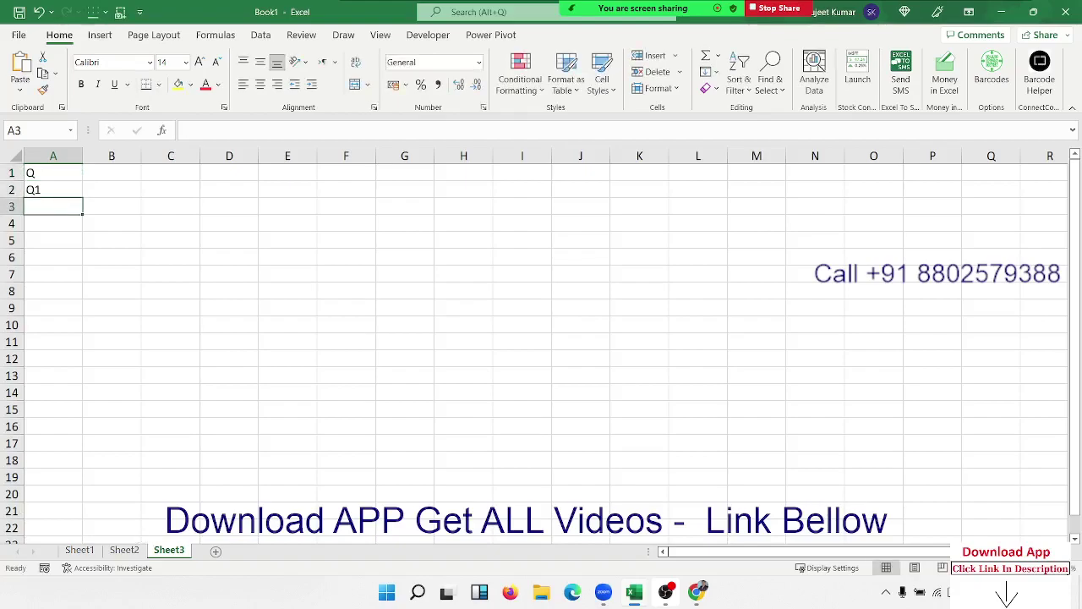
{"action": "left_click", "coordinate": [71, 192]}
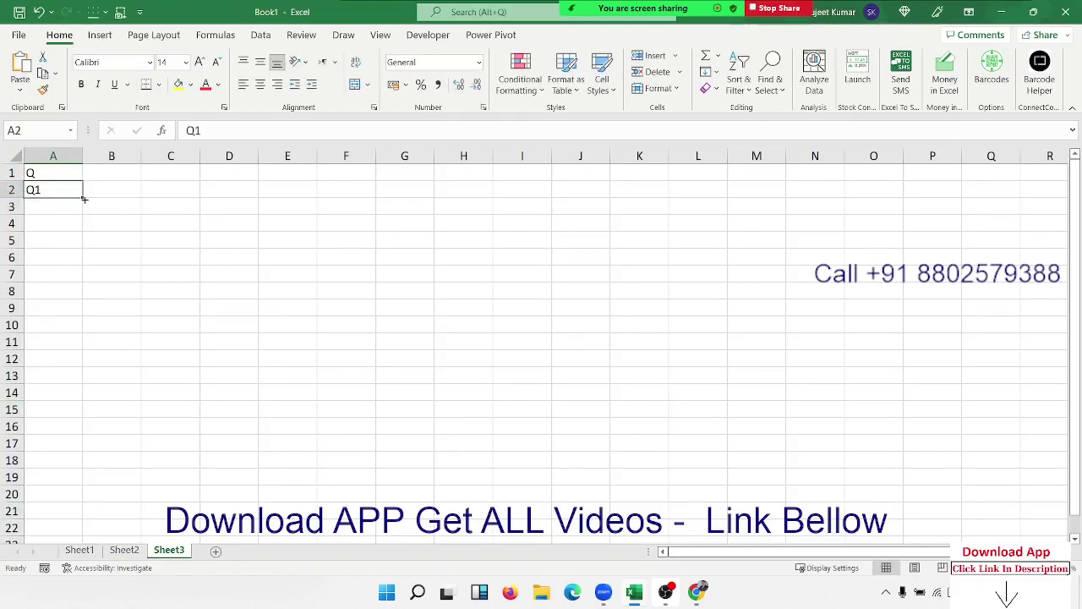
{"action": "left_click_drag", "start_coordinate": [84, 199], "coordinate": [85, 247]}
Enter values 50, 60, 75 and 65 in B2:B5, then select A2:B5.
{"action": "left_click", "coordinate": [107, 201]}
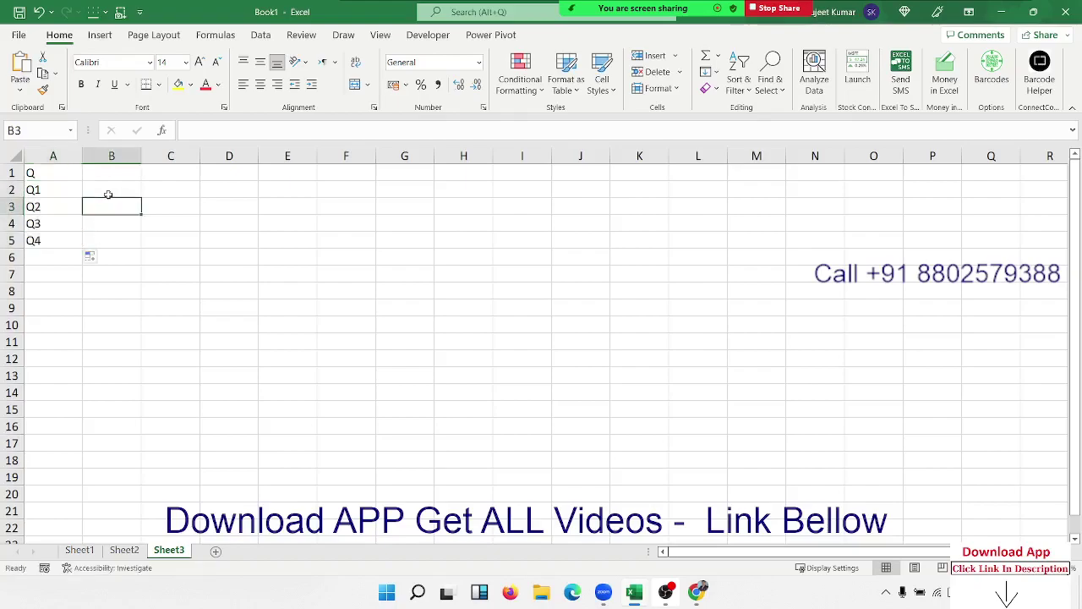
{"action": "left_click", "coordinate": [109, 194]}
{"action": "type", "text": "50"}
{"action": "key", "text": "Return"}
{"action": "type", "text": "6"}
{"action": "type", "text": "0"}
{"action": "key", "text": "Return"}
{"action": "type", "text": "75"}
{"action": "key", "text": "Return"}
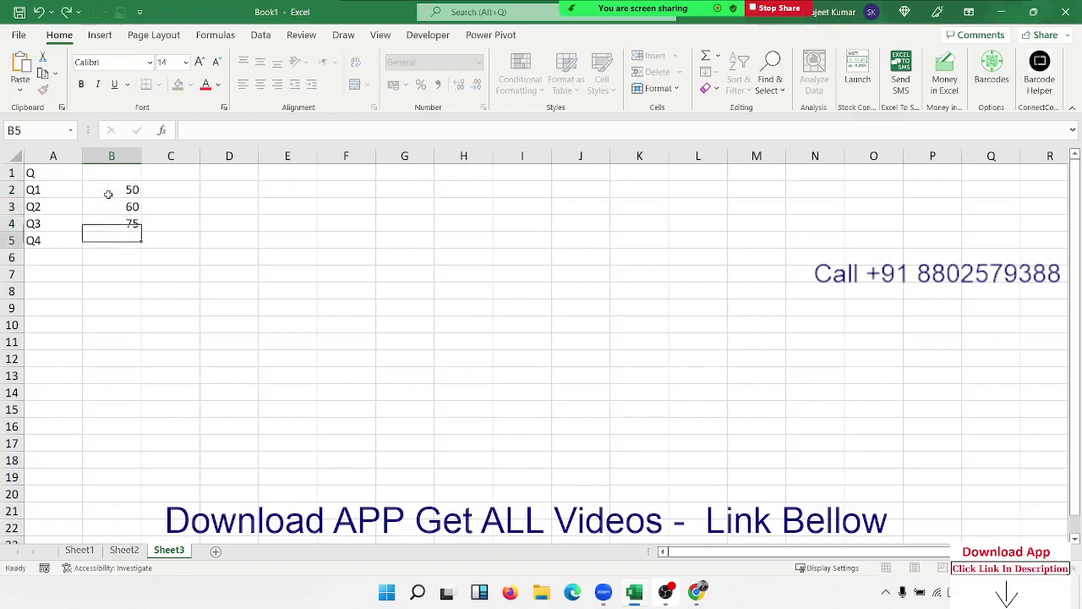
{"action": "key", "text": "Return"}
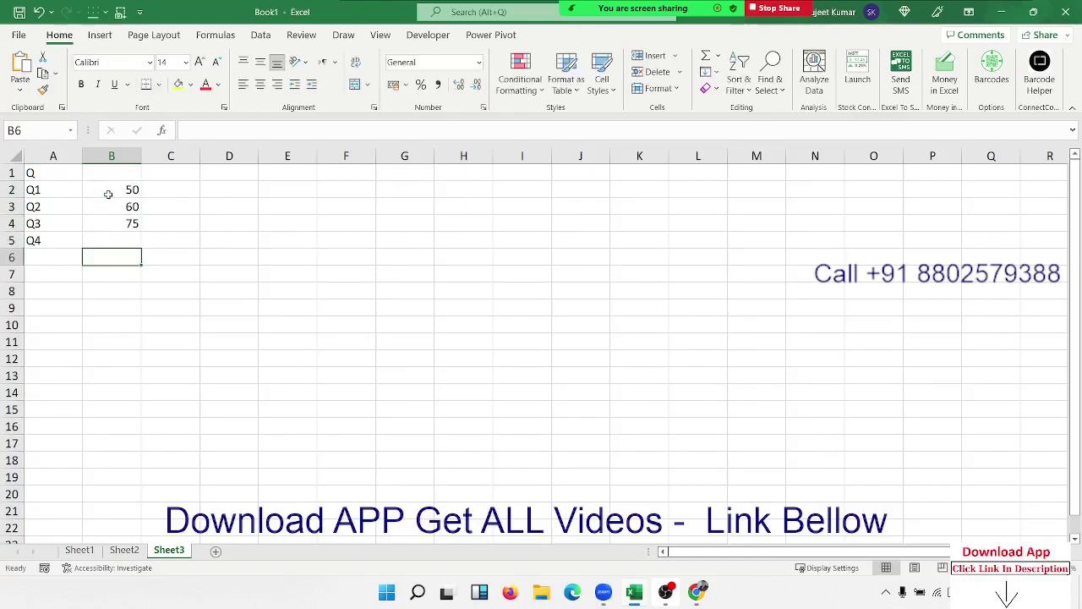
{"action": "key", "text": "Up"}
{"action": "type", "text": "65"}
{"action": "key", "text": "Return"}
{"action": "left_click_drag", "start_coordinate": [75, 193], "coordinate": [127, 241]}
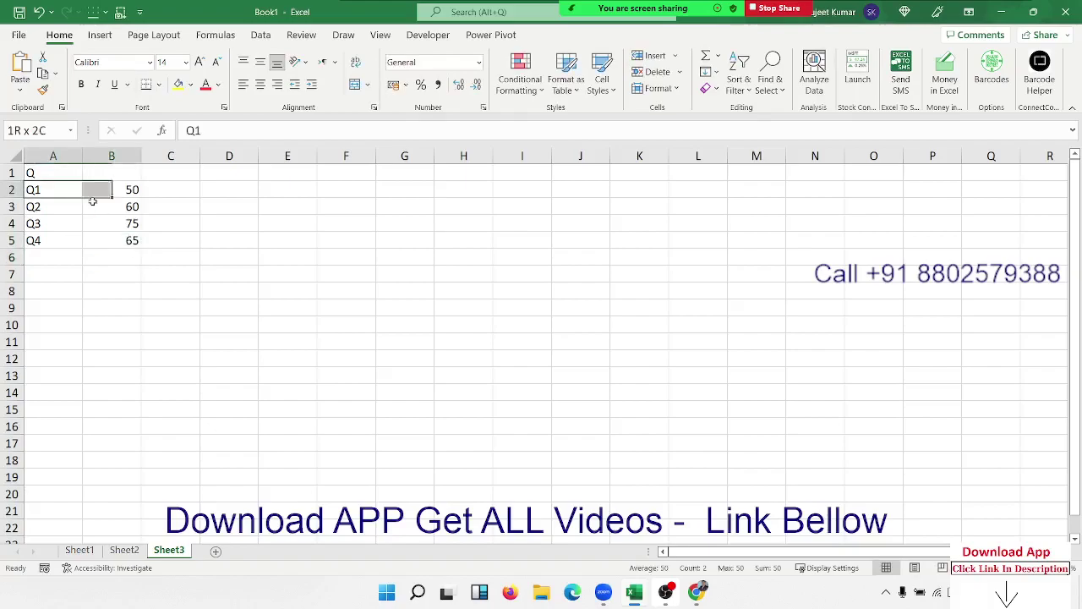
Insert a 2-D clustered column chart of Q1–Q4, place it beside the table and enlarge it.
{"action": "left_click", "coordinate": [99, 36]}
{"action": "left_click", "coordinate": [375, 56]}
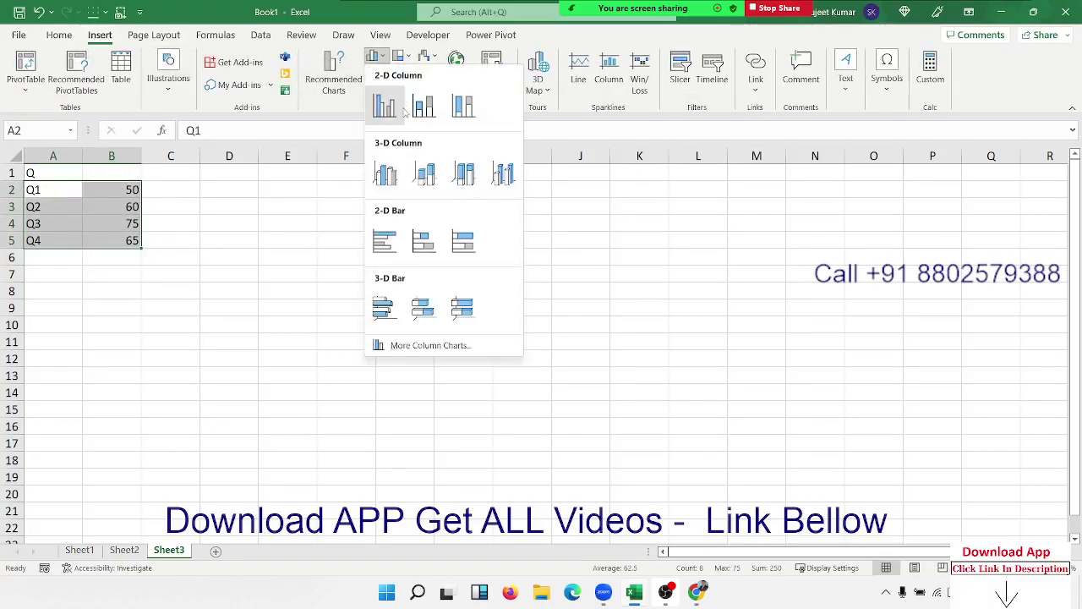
{"action": "left_click", "coordinate": [386, 106]}
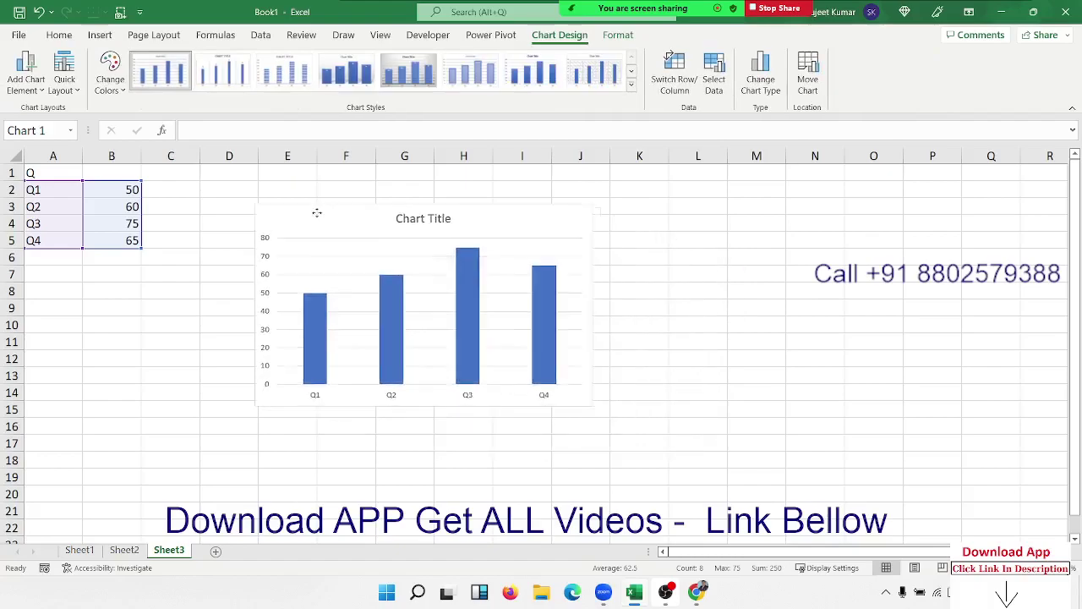
{"action": "left_click_drag", "start_coordinate": [316, 212], "coordinate": [282, 203]}
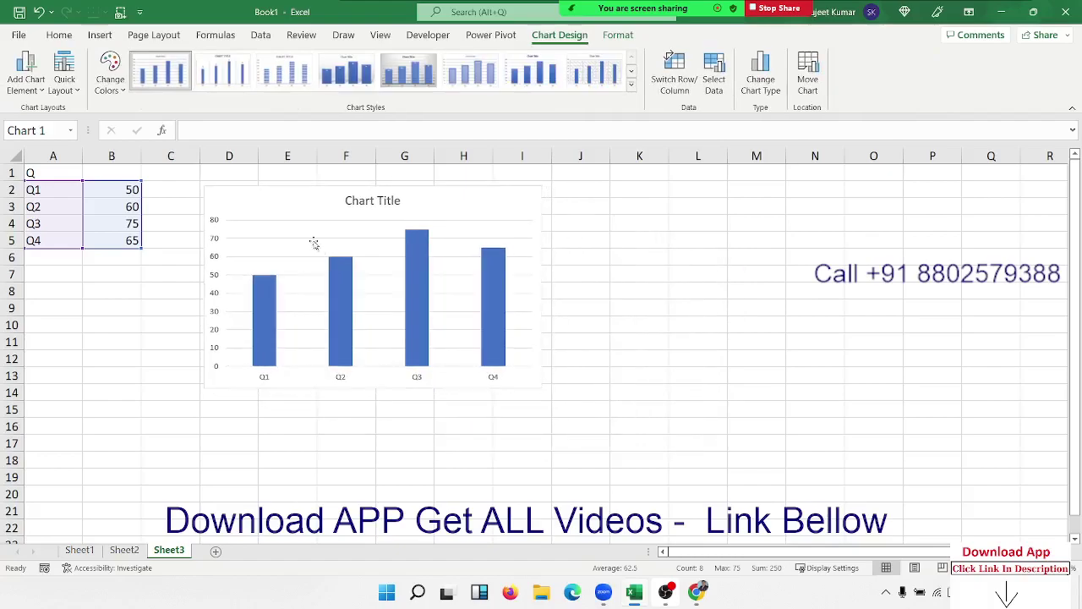
{"action": "left_click_drag", "start_coordinate": [542, 389], "coordinate": [619, 406]}
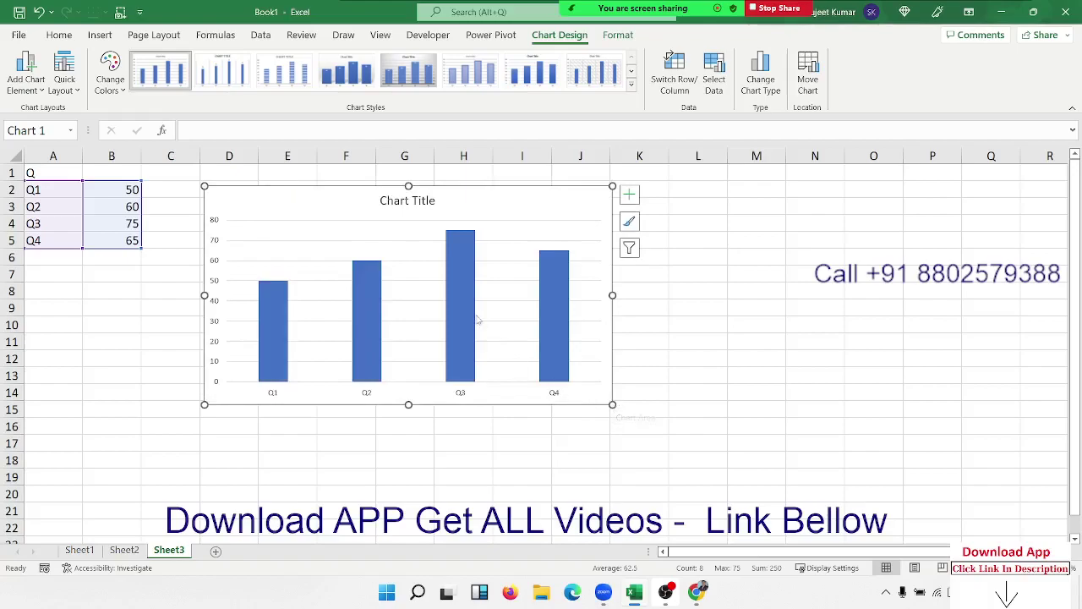
{"action": "left_click", "coordinate": [471, 313]}
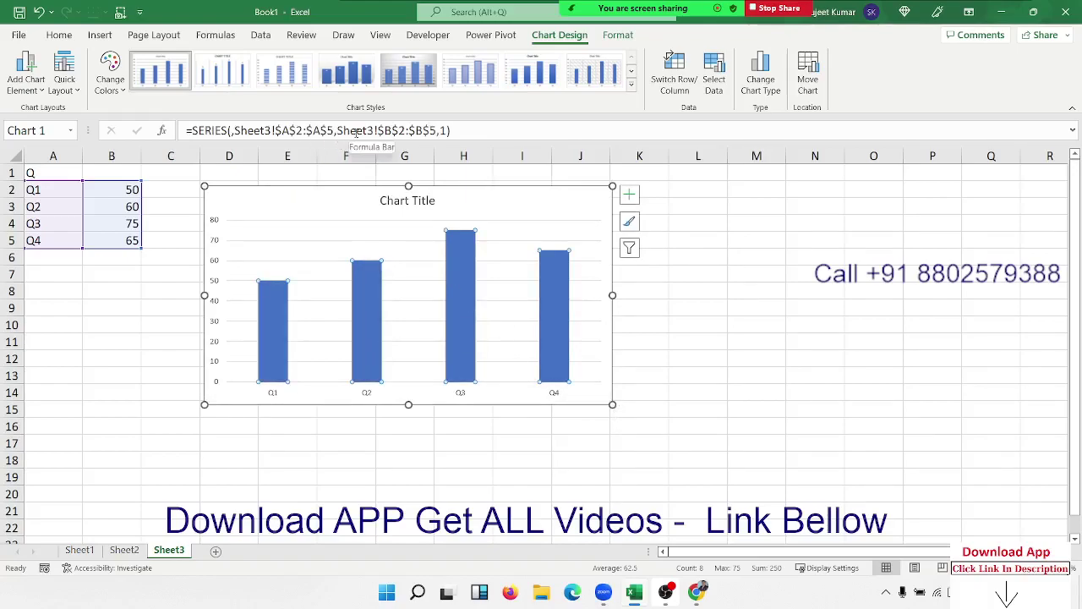
Replace the series category reference with the fixed labels {"Q1","Q2","Q3","Q4"}.
{"action": "left_click_drag", "start_coordinate": [334, 130], "coordinate": [235, 131]}
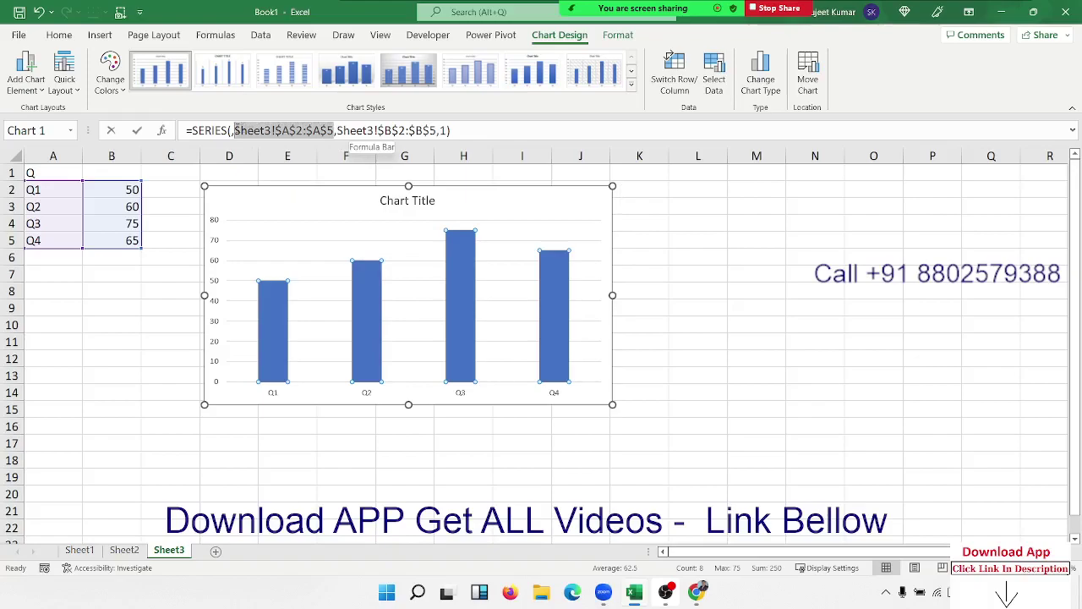
{"action": "type", "text": "S"}
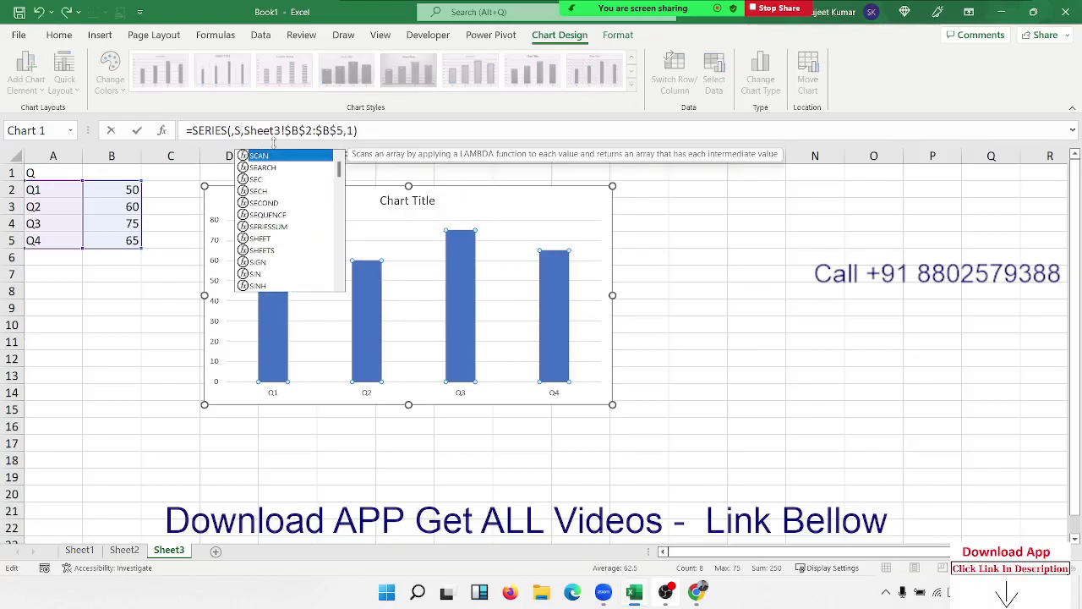
{"action": "key", "text": "BackSpace"}
{"action": "type", "text": "{}"}
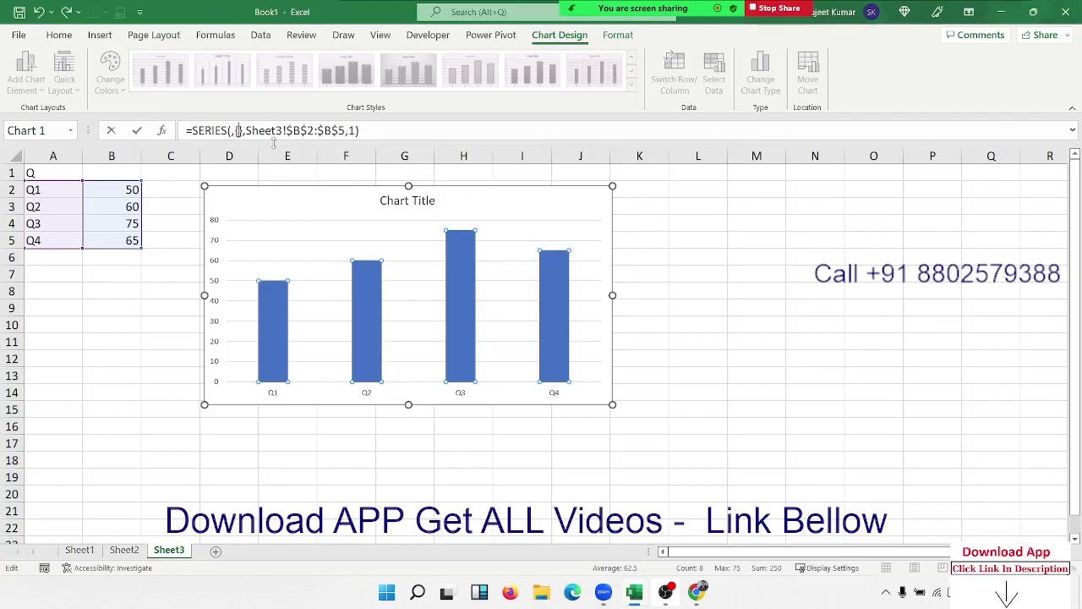
{"action": "type", "text": "\"Q1"}
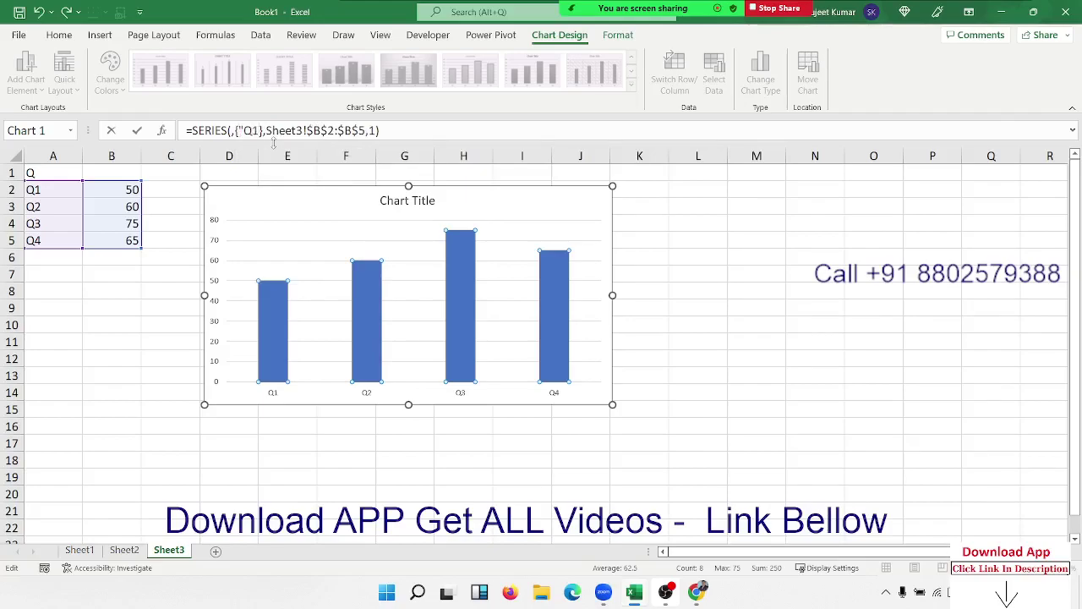
{"action": "type", "text": "\",\"Q"}
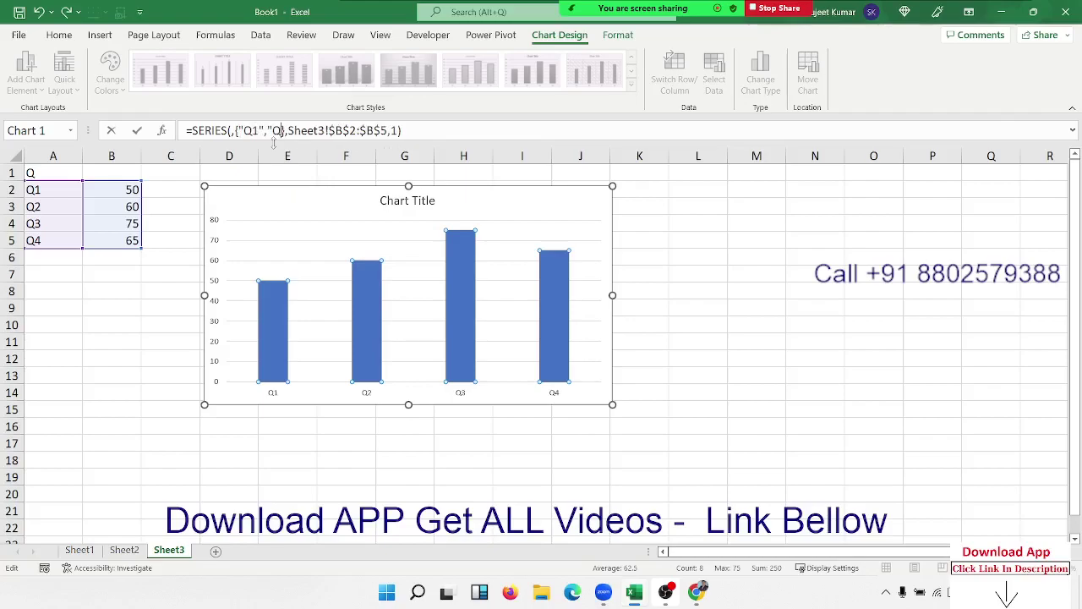
{"action": "type", "text": "2\""}
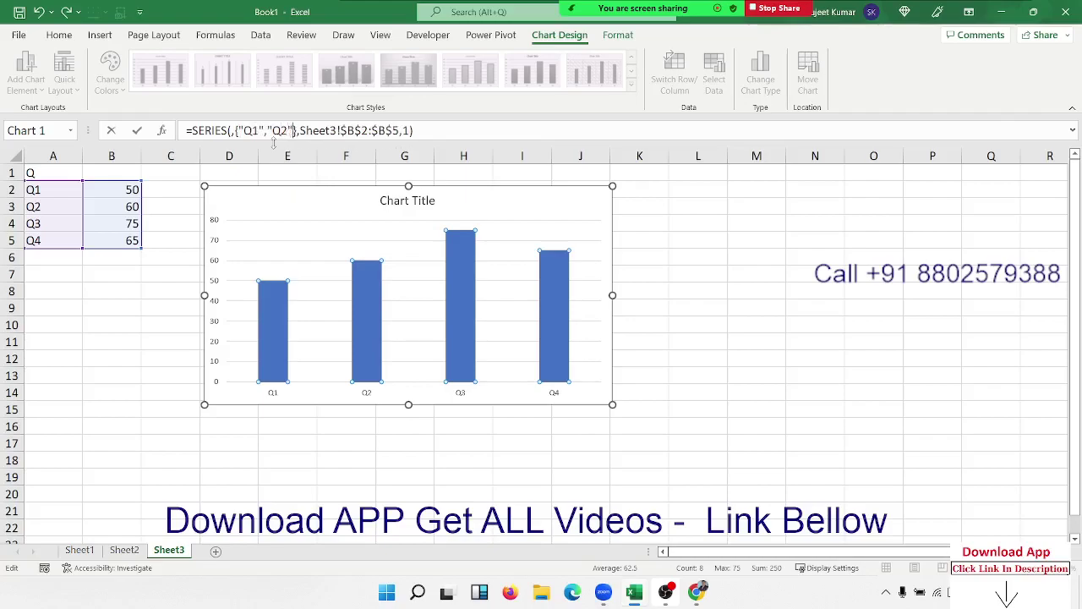
{"action": "type", "text": ",\"Q"}
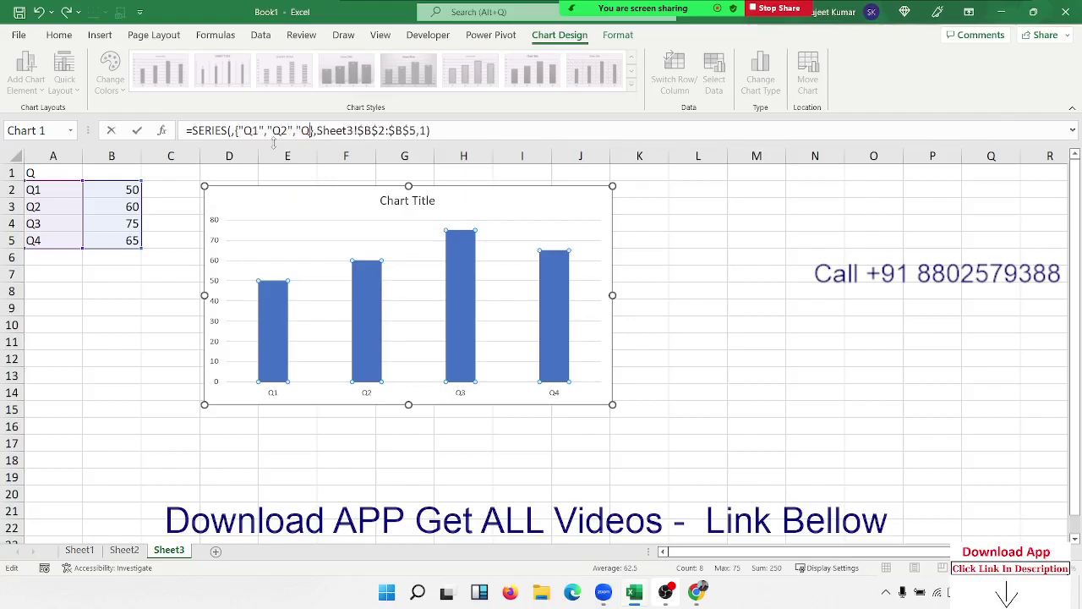
{"action": "type", "text": "3\",\""}
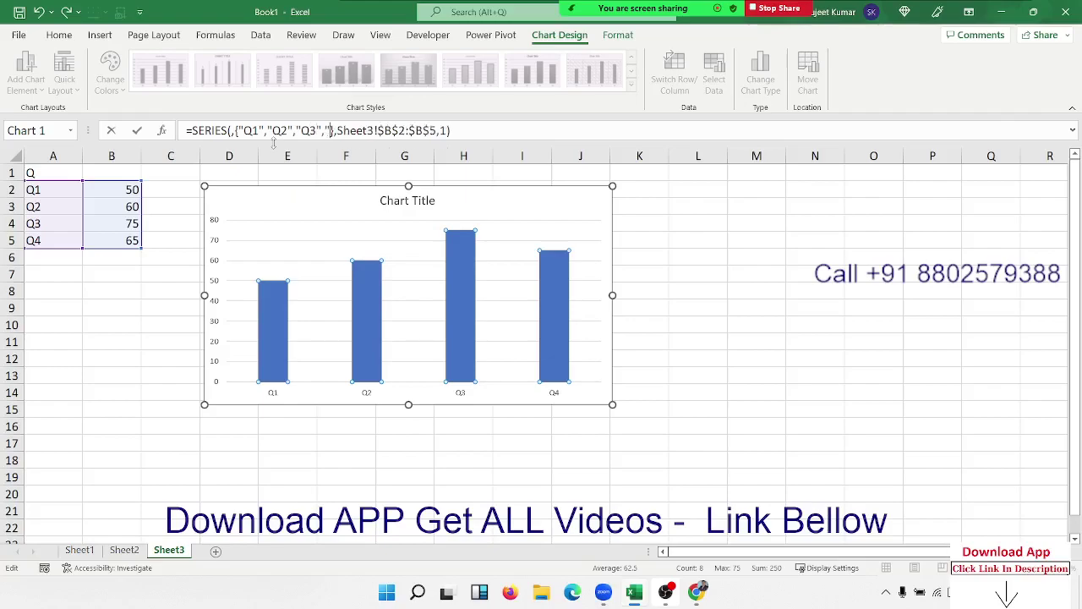
{"action": "type", "text": "Q4"}
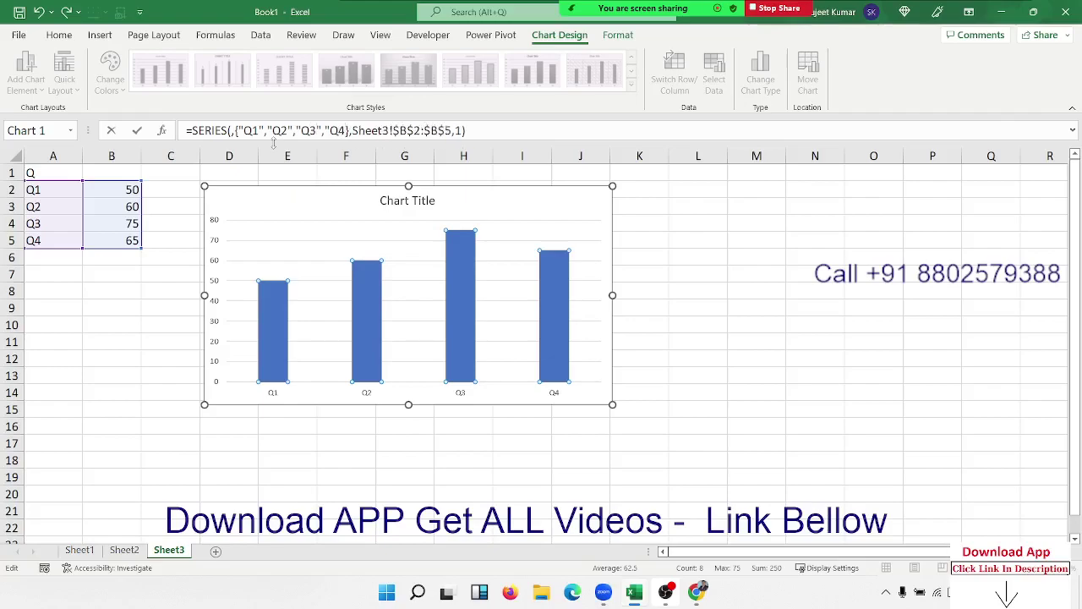
{"action": "type", "text": "\""}
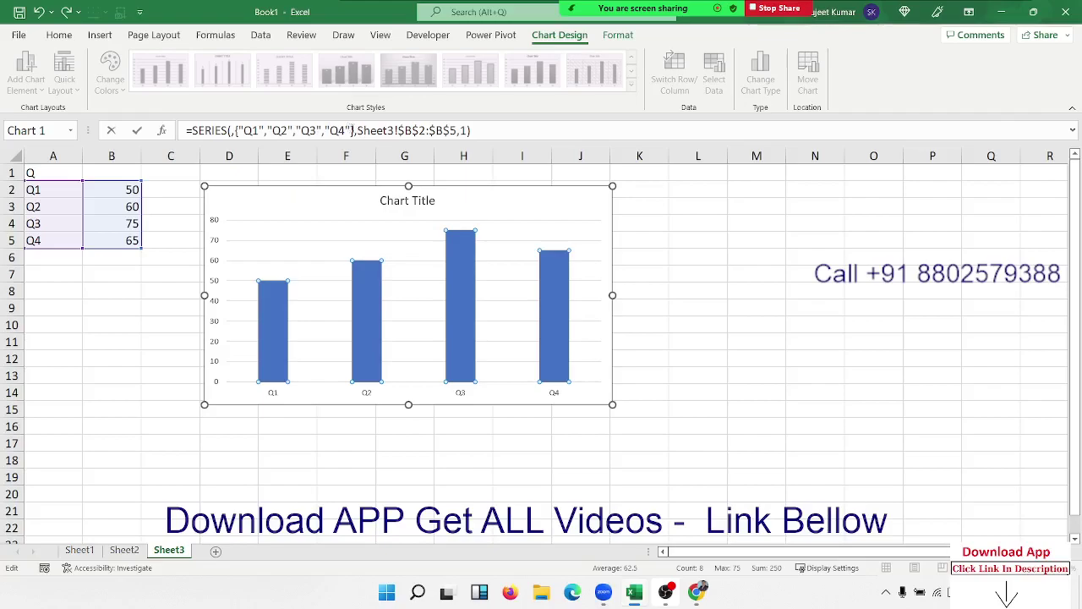
Replace the values reference with {50,60,75,65}, commit the formula, then select A1:B5.
{"action": "left_click_drag", "start_coordinate": [356, 129], "coordinate": [457, 131]}
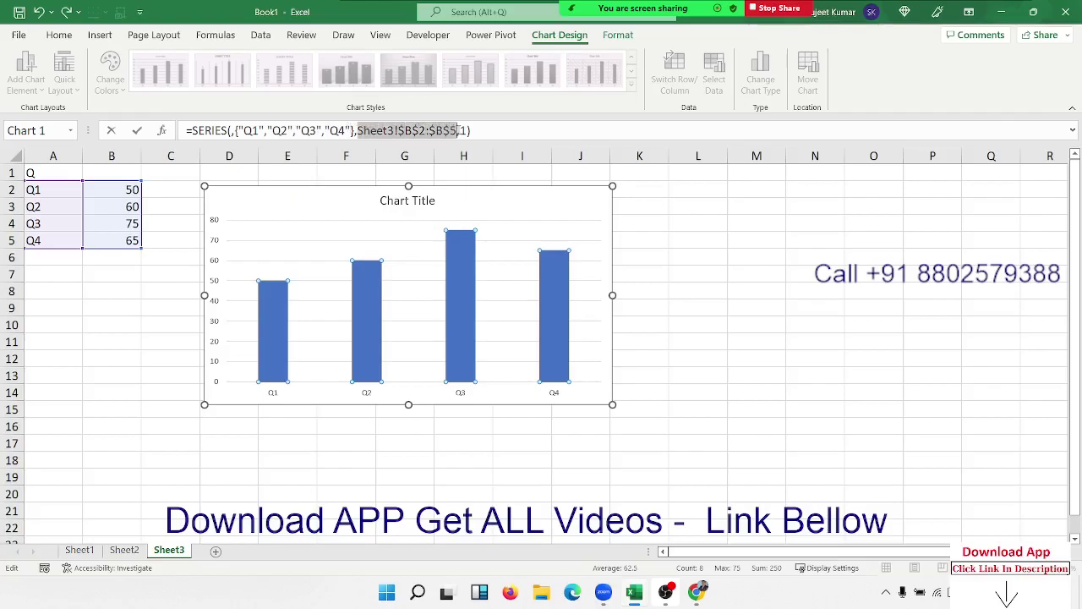
{"action": "key", "text": "BackSpace"}
{"action": "type", "text": "{}"}
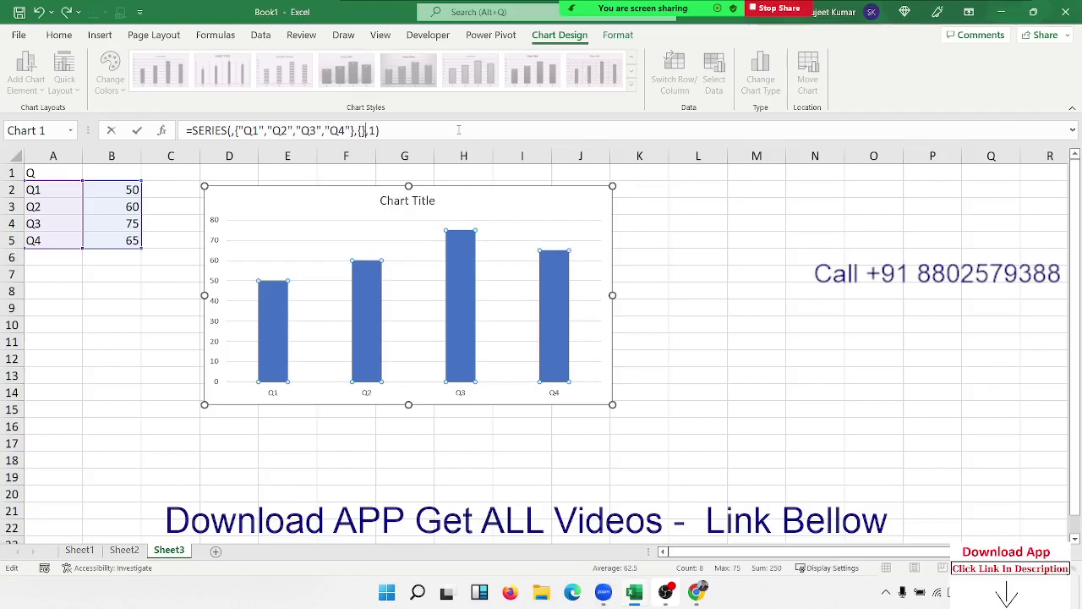
{"action": "type", "text": "50"}
{"action": "type", "text": ",60,75"}
{"action": "type", "text": ",65"}
{"action": "key", "text": "Return"}
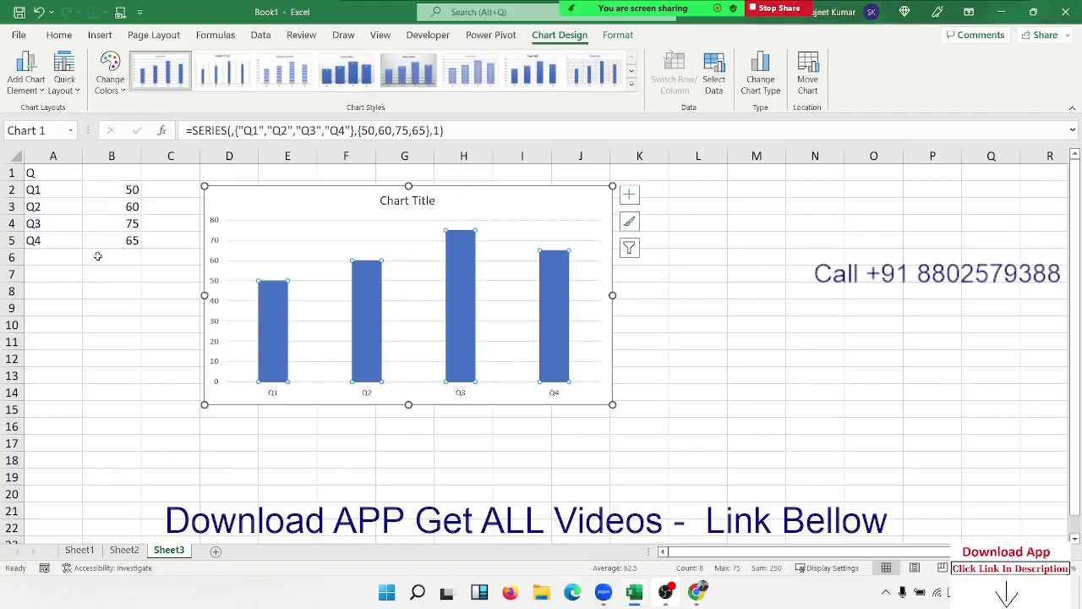
{"action": "left_click", "coordinate": [99, 235]}
{"action": "left_click_drag", "start_coordinate": [99, 235], "coordinate": [3, 170]}
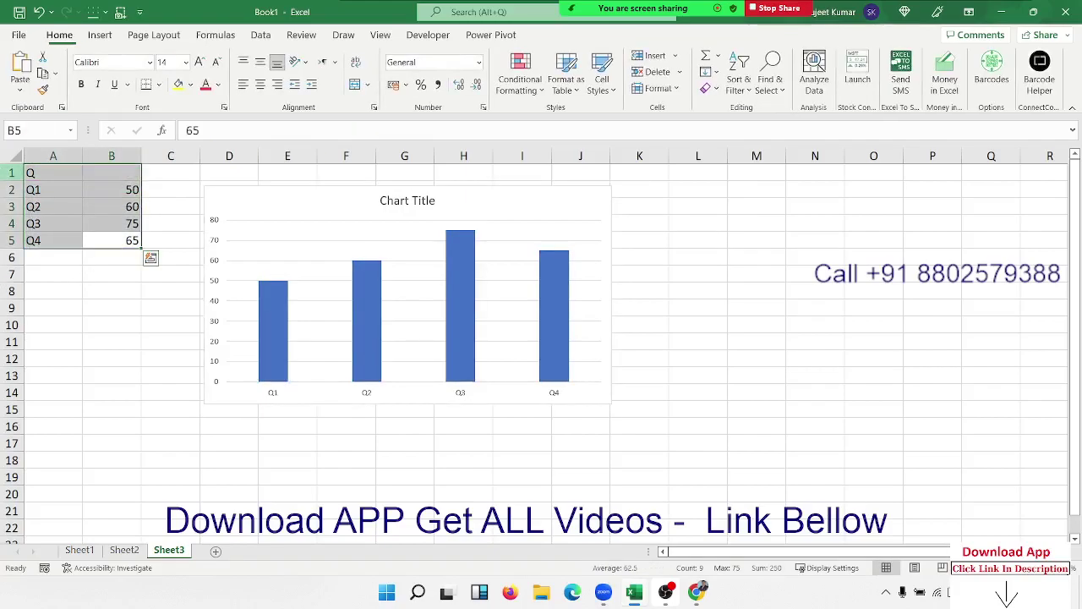
Move the column chart up and left beside the data.
{"action": "left_click", "coordinate": [315, 214]}
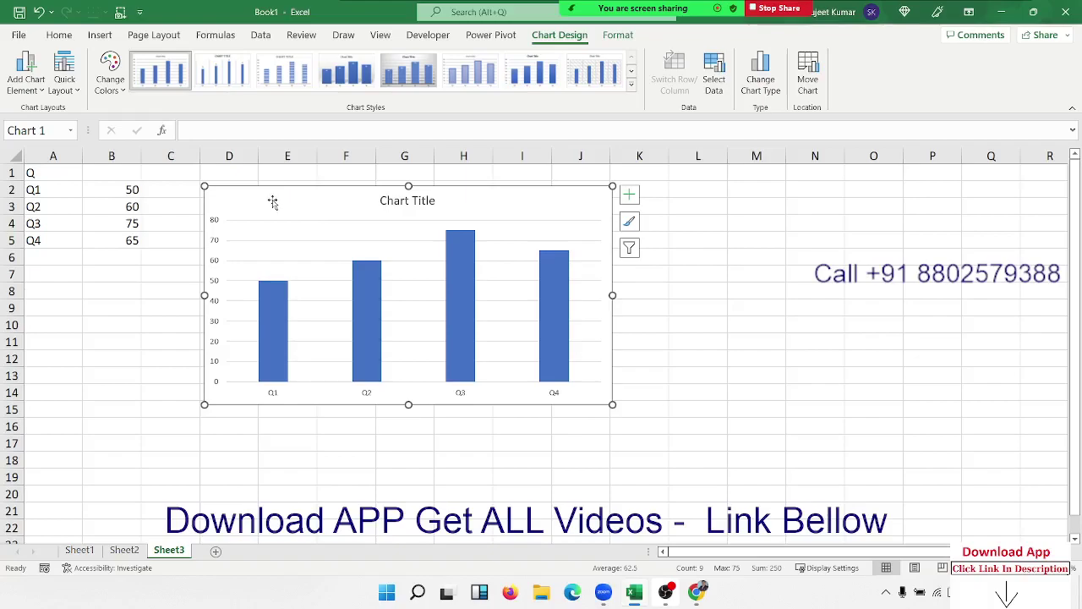
{"action": "left_click_drag", "start_coordinate": [316, 214], "coordinate": [214, 182]}
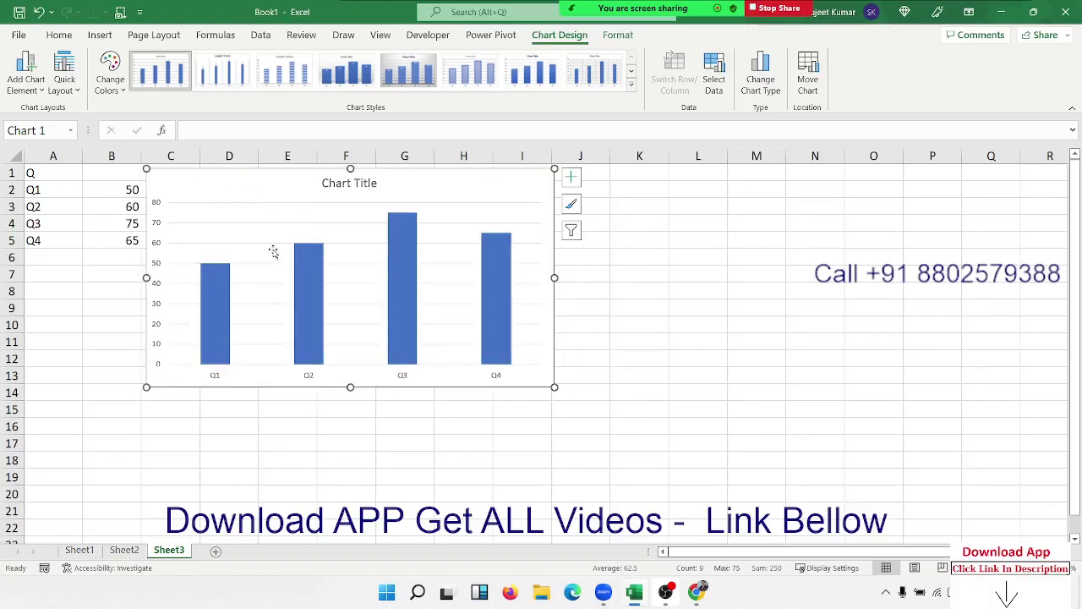
{"action": "left_click", "coordinate": [52, 221]}
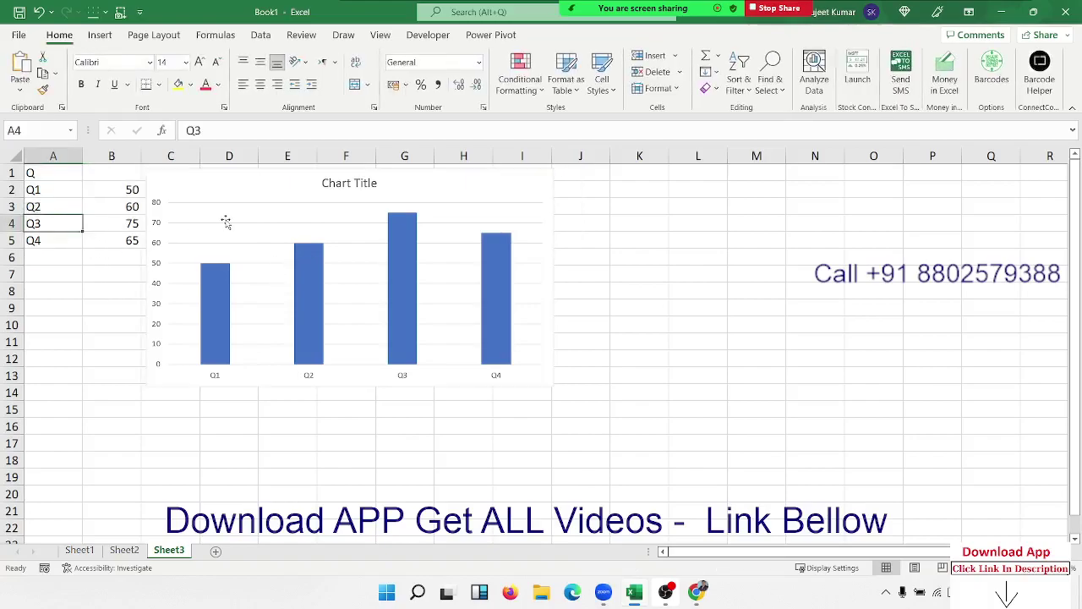
Add a new blank Sheet4, then return to Sheet3 and pick an empty cell.
{"action": "left_click", "coordinate": [216, 552]}
{"action": "left_click", "coordinate": [168, 550]}
{"action": "left_click", "coordinate": [701, 206]}
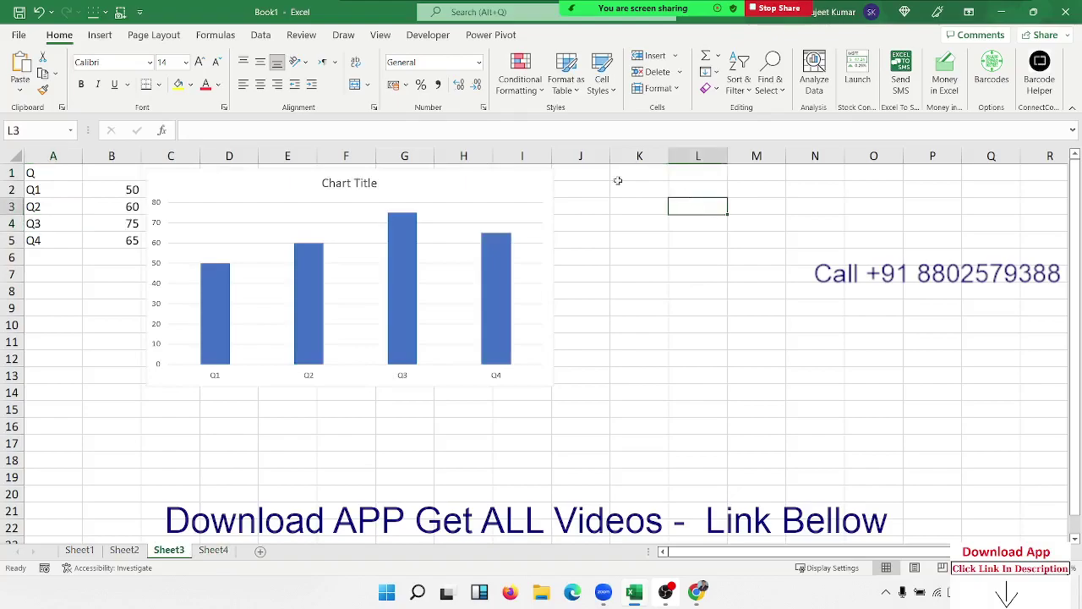
Insert a blank 2-D pie chart and place it right of the column chart.
{"action": "left_click", "coordinate": [100, 37]}
{"action": "left_click", "coordinate": [372, 88]}
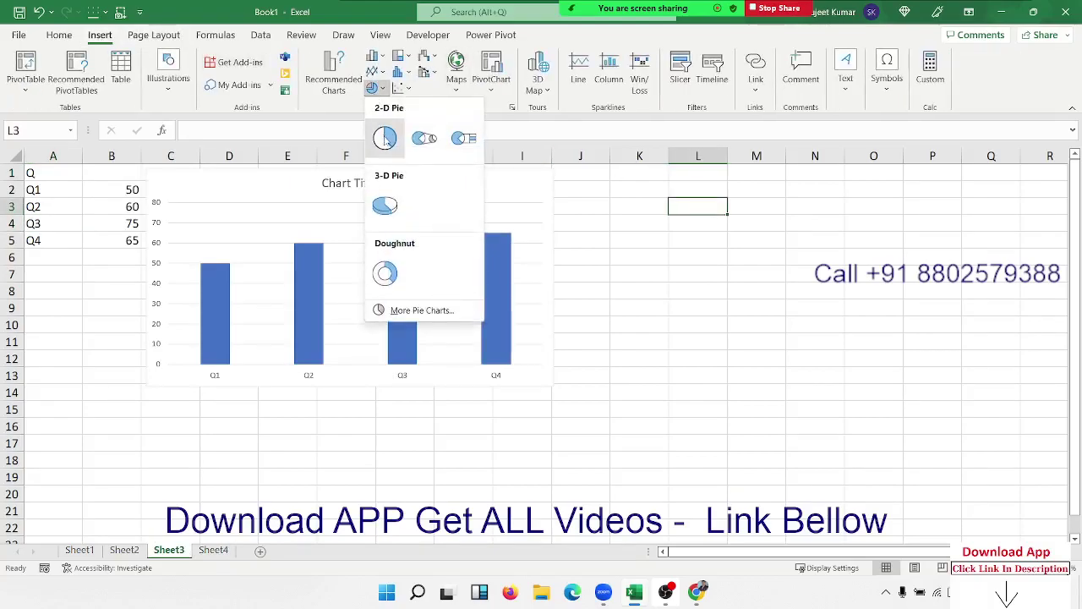
{"action": "left_click", "coordinate": [384, 137]}
{"action": "left_click_drag", "start_coordinate": [601, 300], "coordinate": [795, 231]}
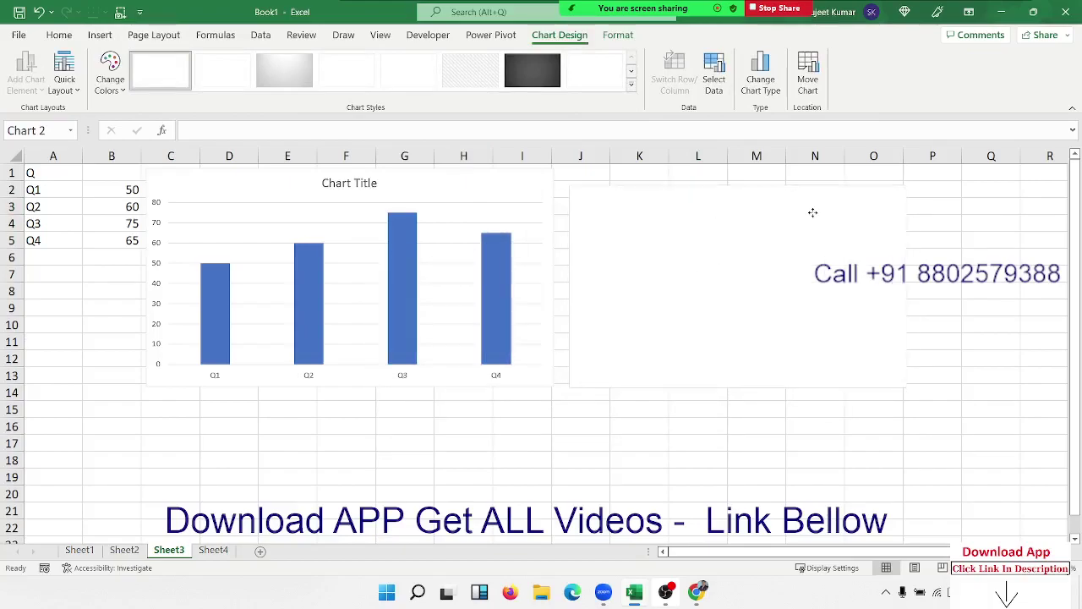
Add a pie series named Sales with values ={50,60,70,40}.
{"action": "right_click", "coordinate": [795, 231]}
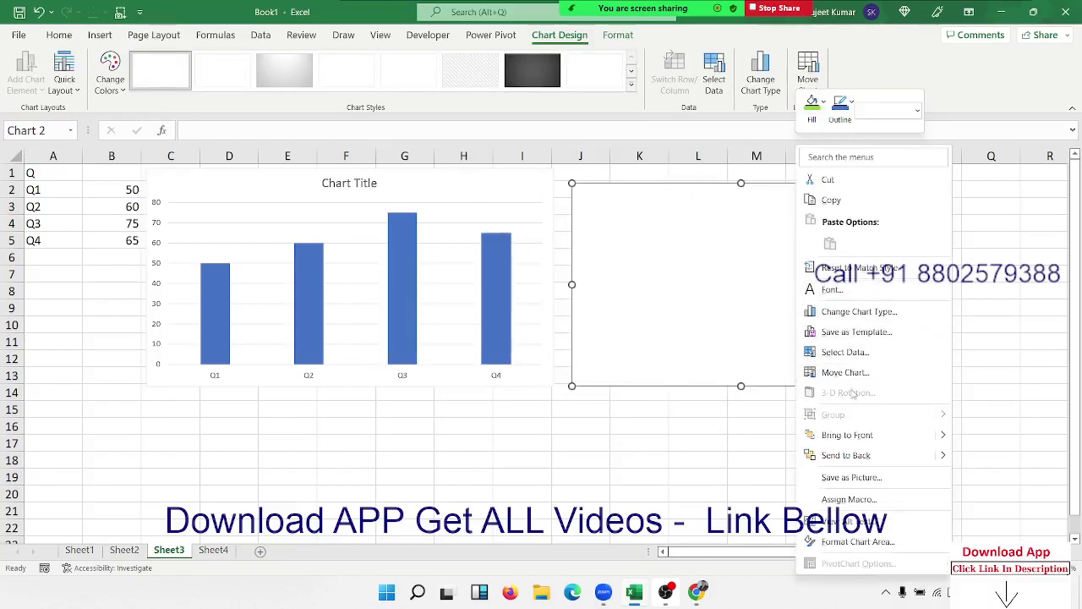
{"action": "left_click", "coordinate": [845, 353]}
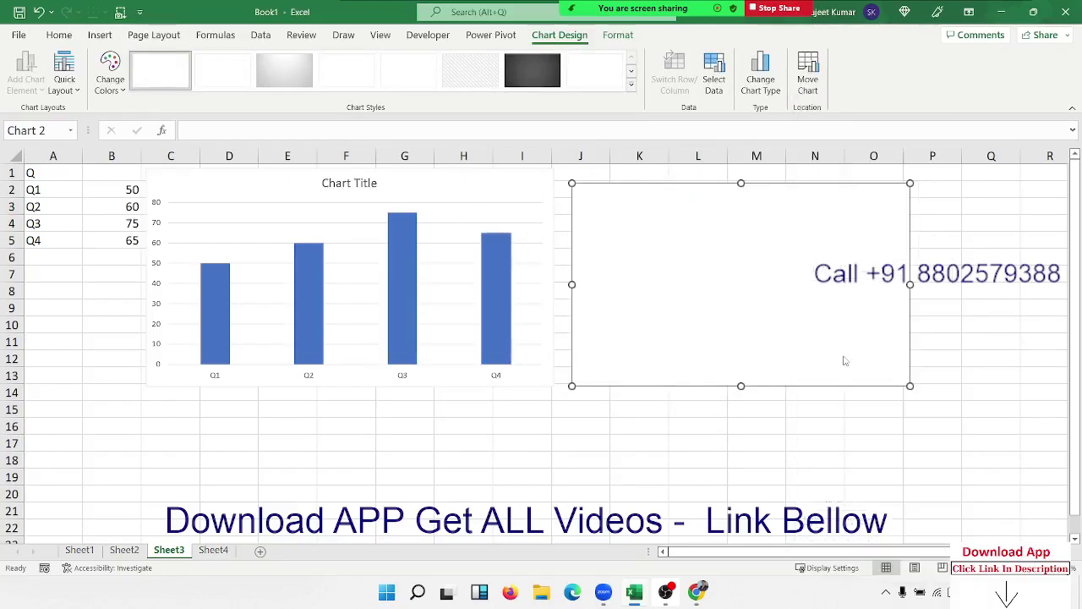
{"action": "left_click", "coordinate": [628, 282]}
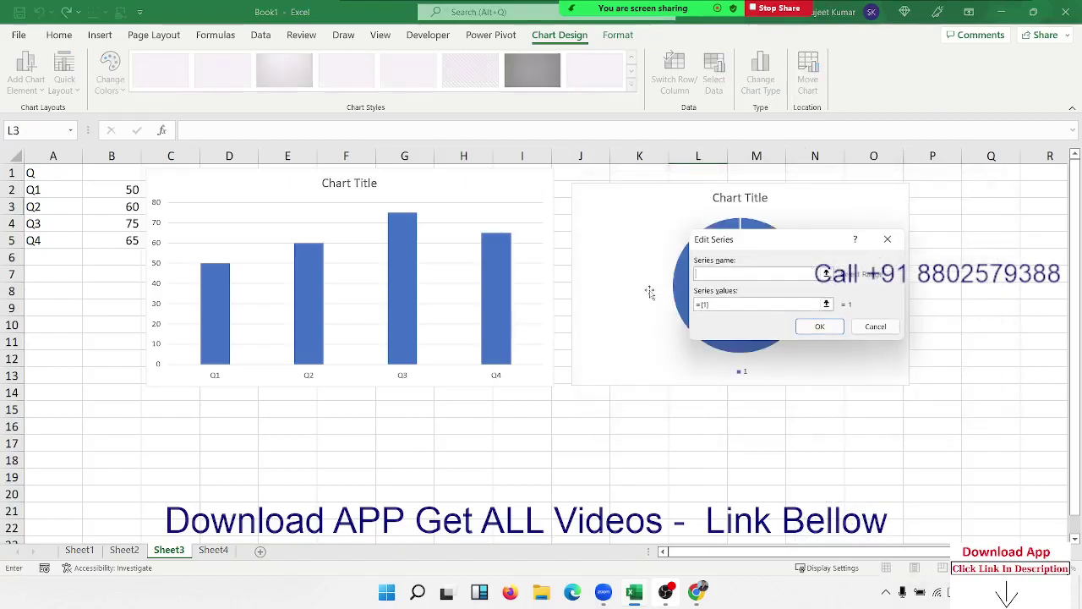
{"action": "type", "text": "Sales"}
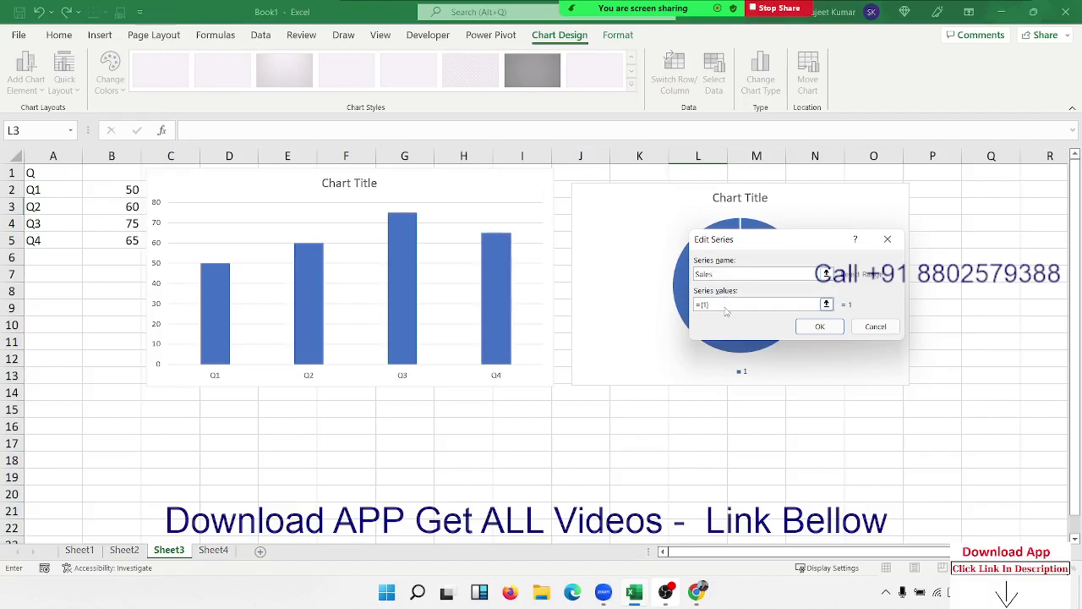
{"action": "left_click_drag", "start_coordinate": [726, 305], "coordinate": [670, 305]}
{"action": "type", "text": "="}
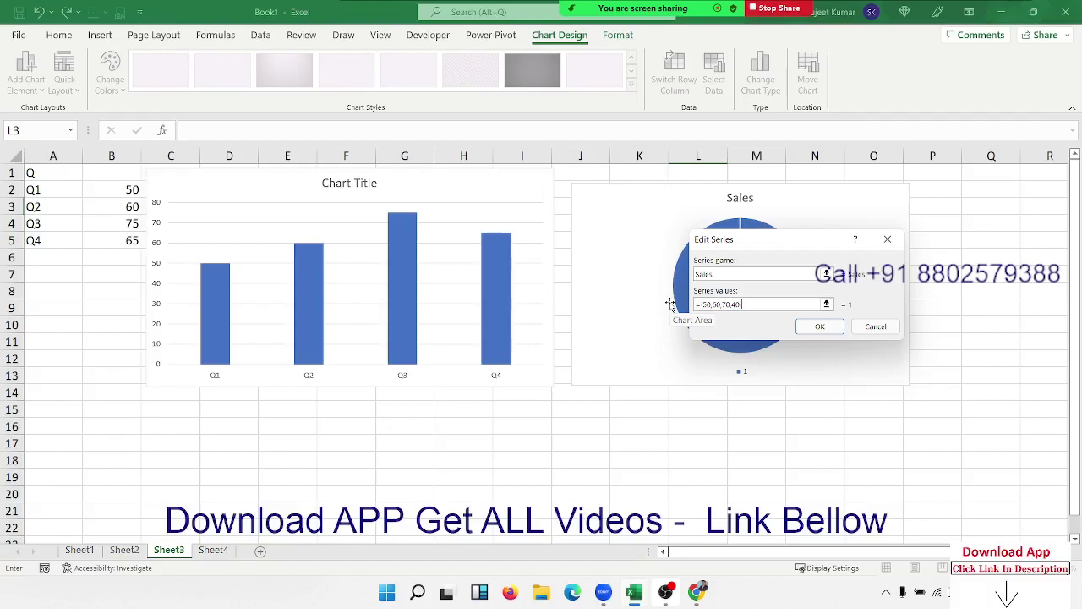
{"action": "left_click", "coordinate": [820, 327]}
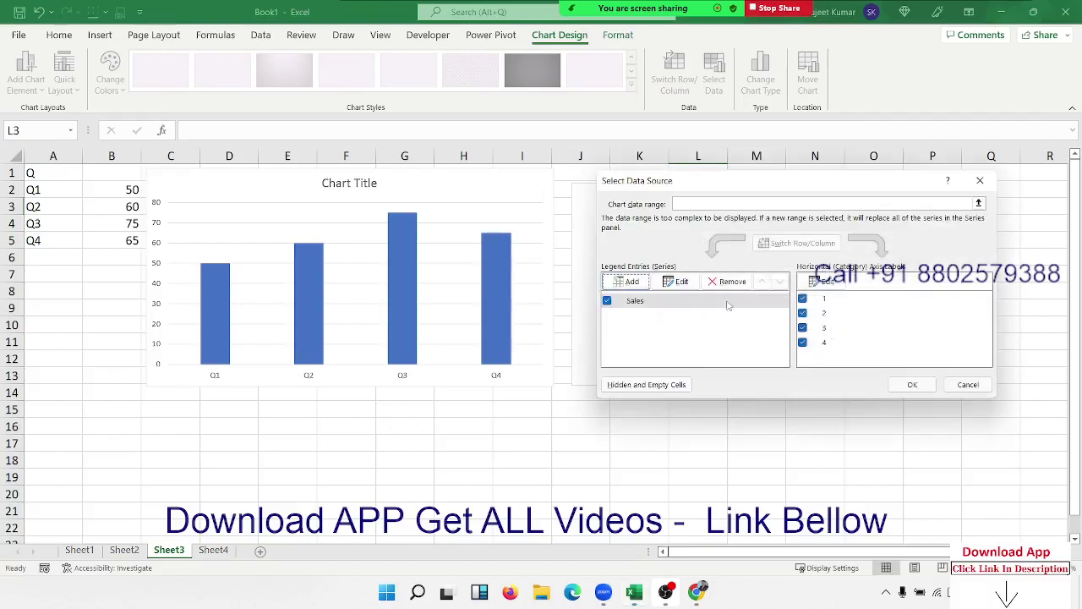
Set the pie chart's category labels to Q1, Q2, Q3, Q4.
{"action": "left_click", "coordinate": [822, 284]}
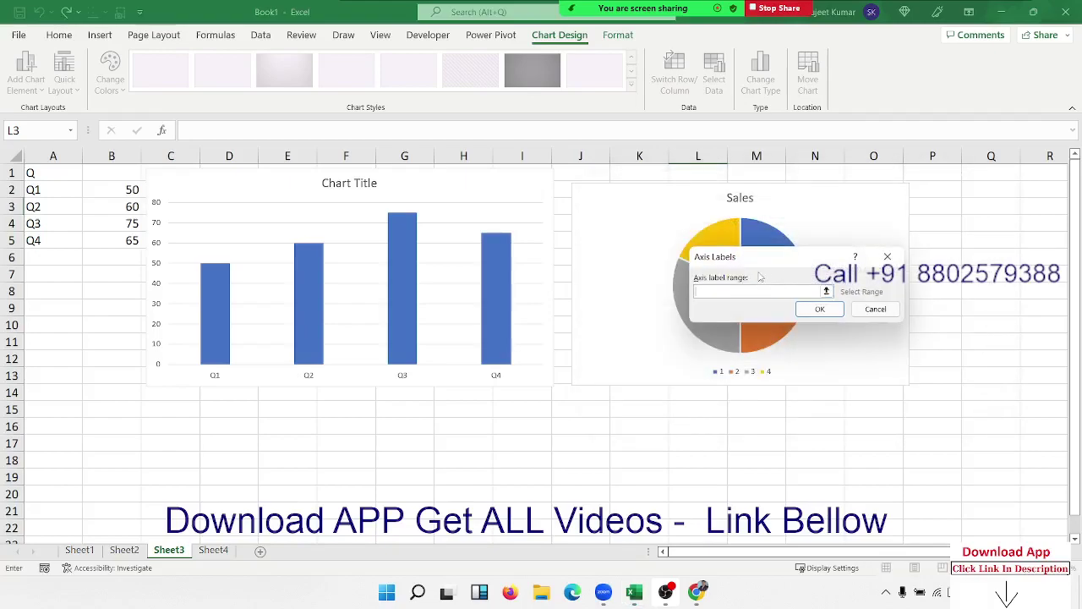
{"action": "type", "text": "Q"}
{"action": "key", "text": "Tab"}
{"action": "left_click", "coordinate": [757, 291]}
{"action": "left_click", "coordinate": [819, 308]}
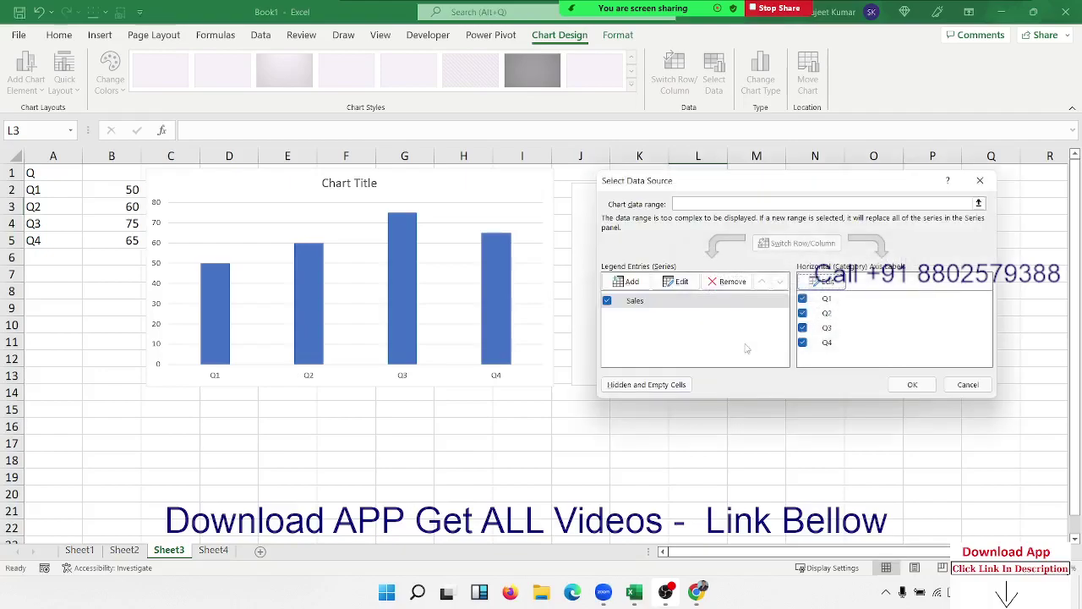
Apply the data changes, nudge the pie chart up-left, and switch to Sheet4.
{"action": "left_click", "coordinate": [910, 384]}
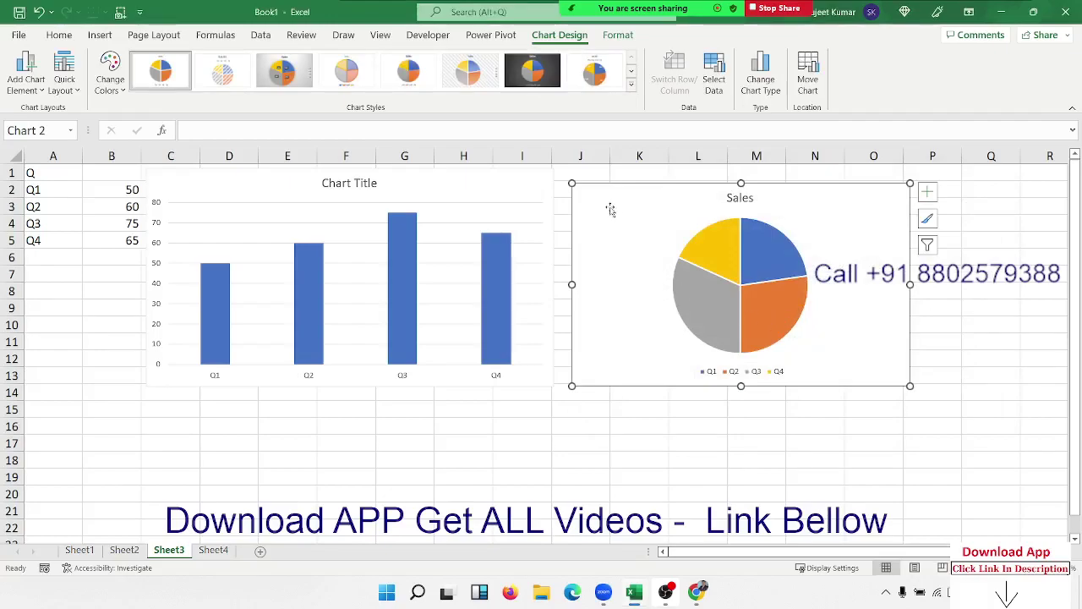
{"action": "left_click_drag", "start_coordinate": [610, 209], "coordinate": [596, 194]}
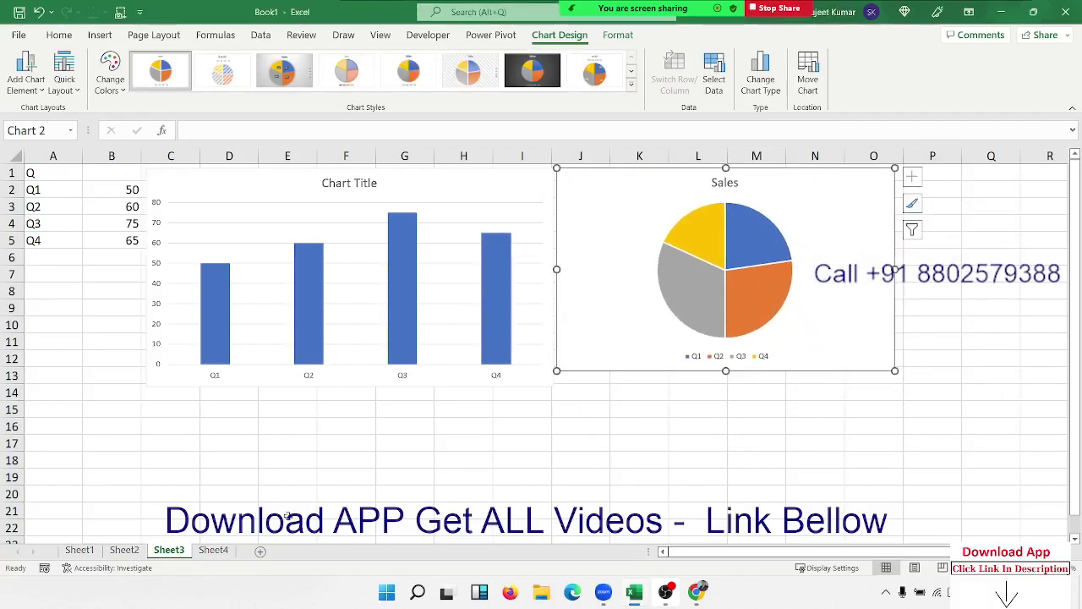
{"action": "left_click", "coordinate": [213, 549]}
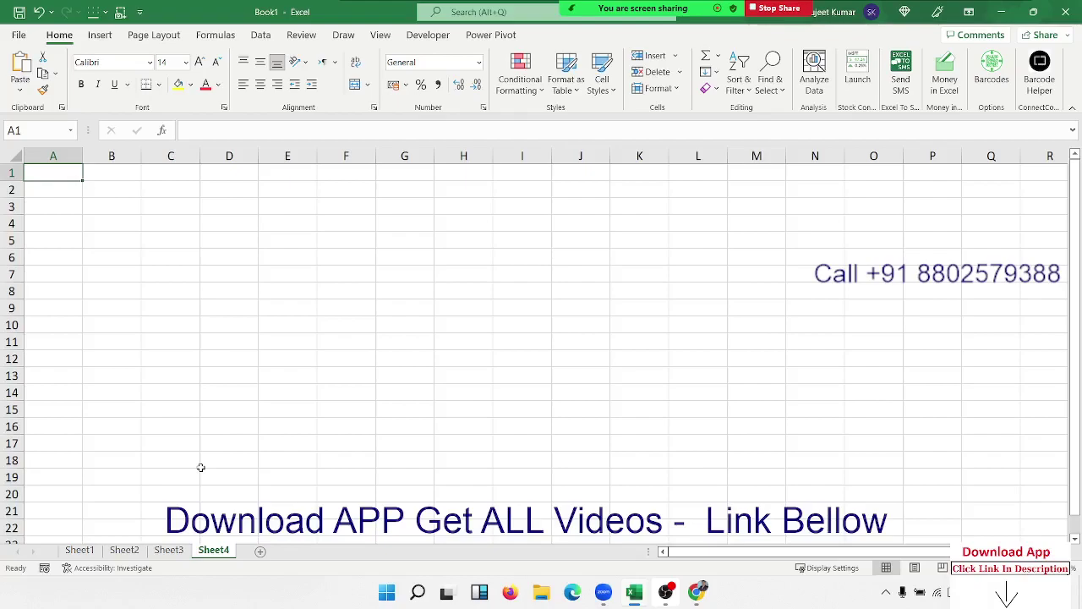
Enter a Name header in A1 and fill names from Puja down to A12.
{"action": "type", "text": "Name"}
{"action": "key", "text": "Return"}
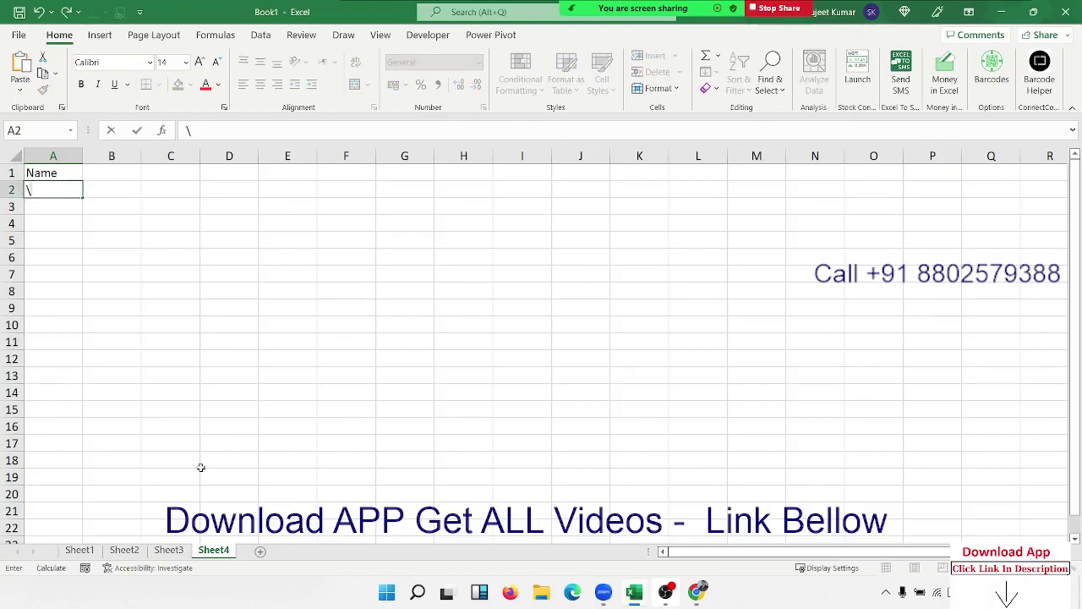
{"action": "type", "text": "Puja"}
{"action": "left_click", "coordinate": [111, 355]}
{"action": "left_click", "coordinate": [50, 194]}
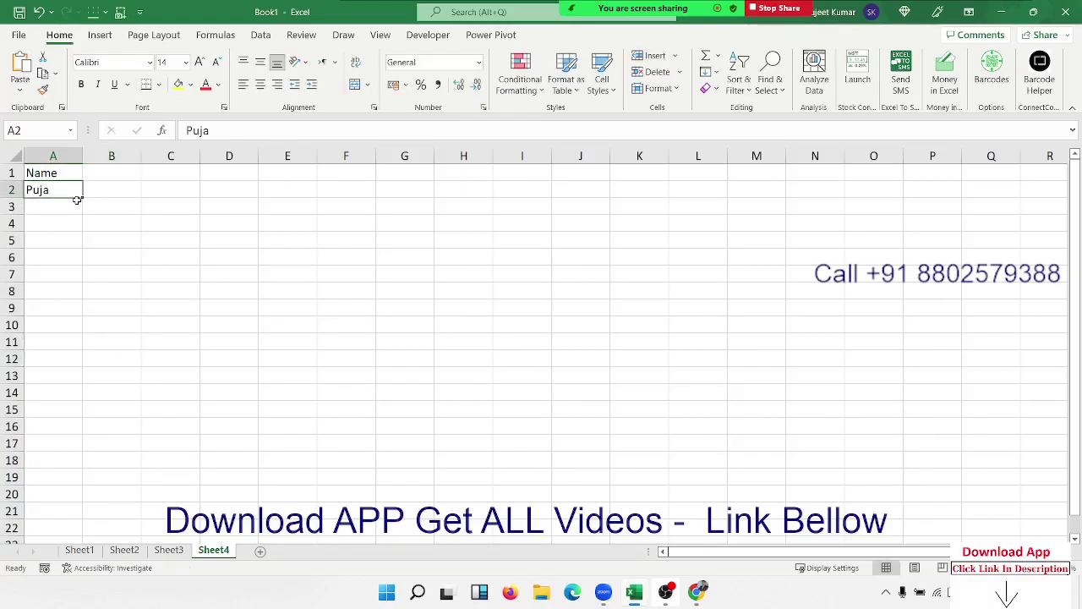
{"action": "left_click_drag", "start_coordinate": [83, 196], "coordinate": [85, 367]}
Add a 2021 column with =RANDBETWEEN(10,90) filled to B12, then select A1:B12.
{"action": "left_click", "coordinate": [120, 172]}
{"action": "type", "text": "20"}
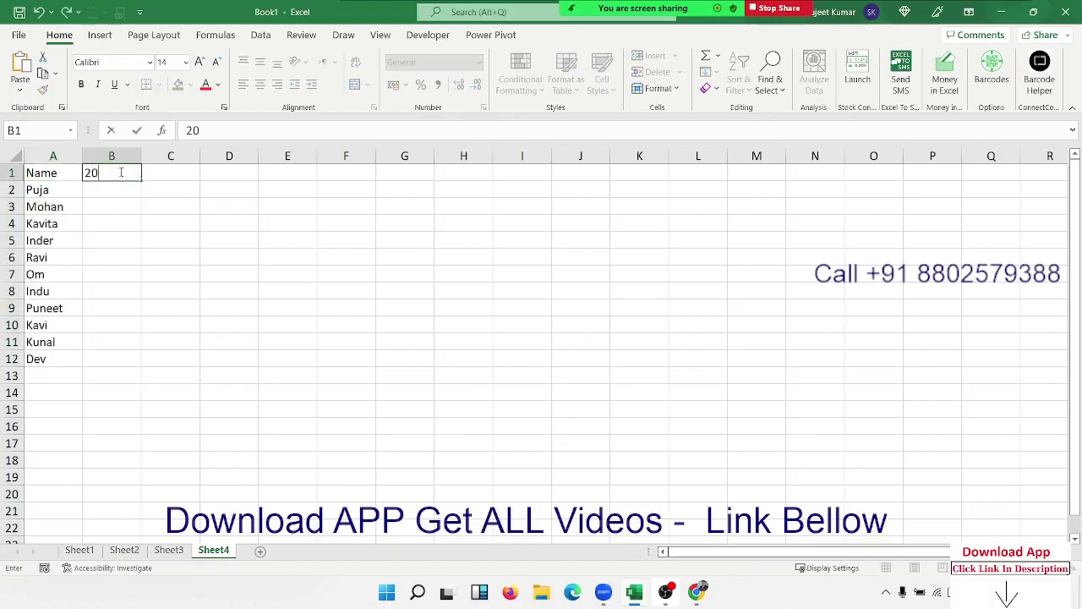
{"action": "type", "text": "21"}
{"action": "key", "text": "Return"}
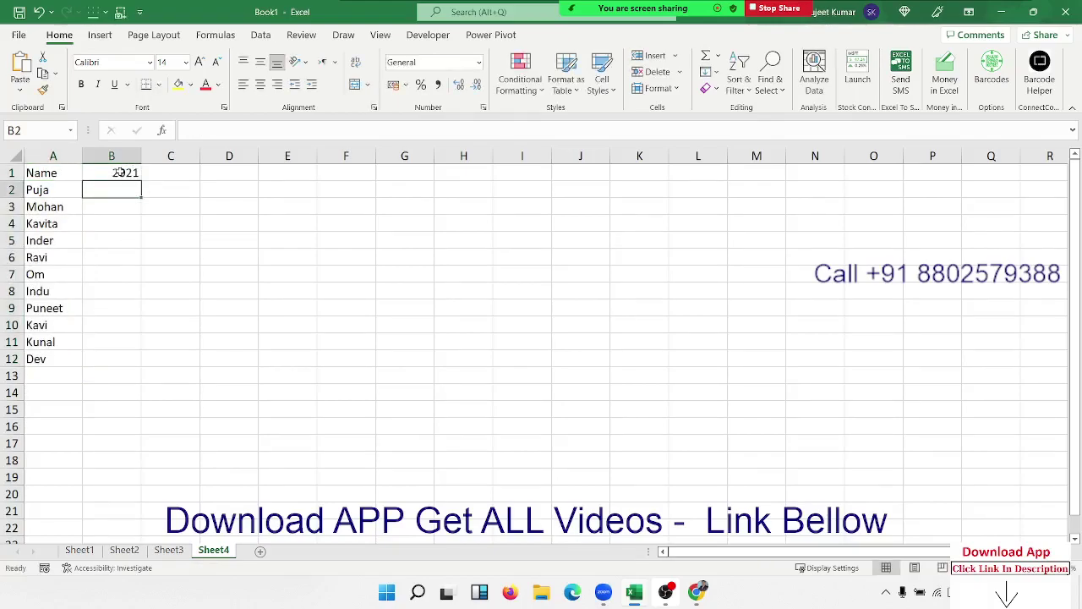
{"action": "type", "text": "=ra"}
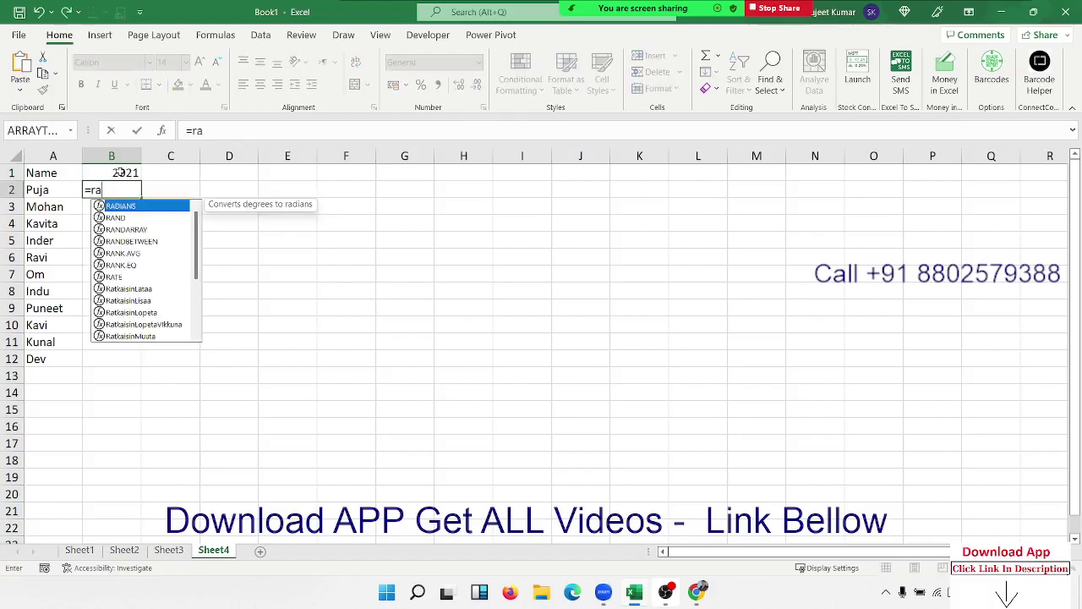
{"action": "key", "text": "Down"}
{"action": "key", "text": "Tab"}
{"action": "type", "text": "1"}
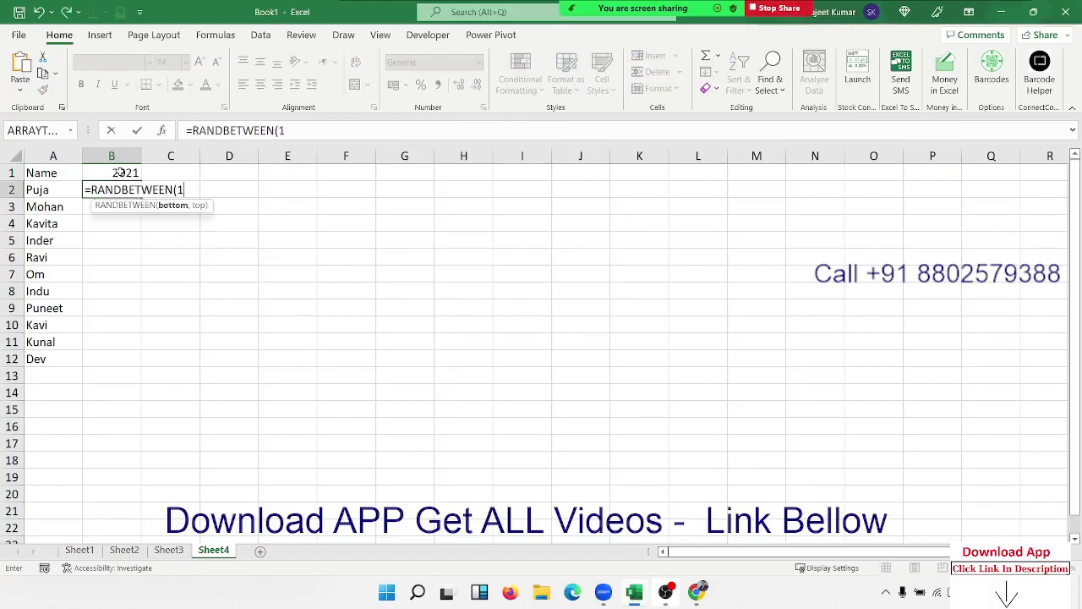
{"action": "type", "text": "0,90"}
{"action": "key", "text": "Return"}
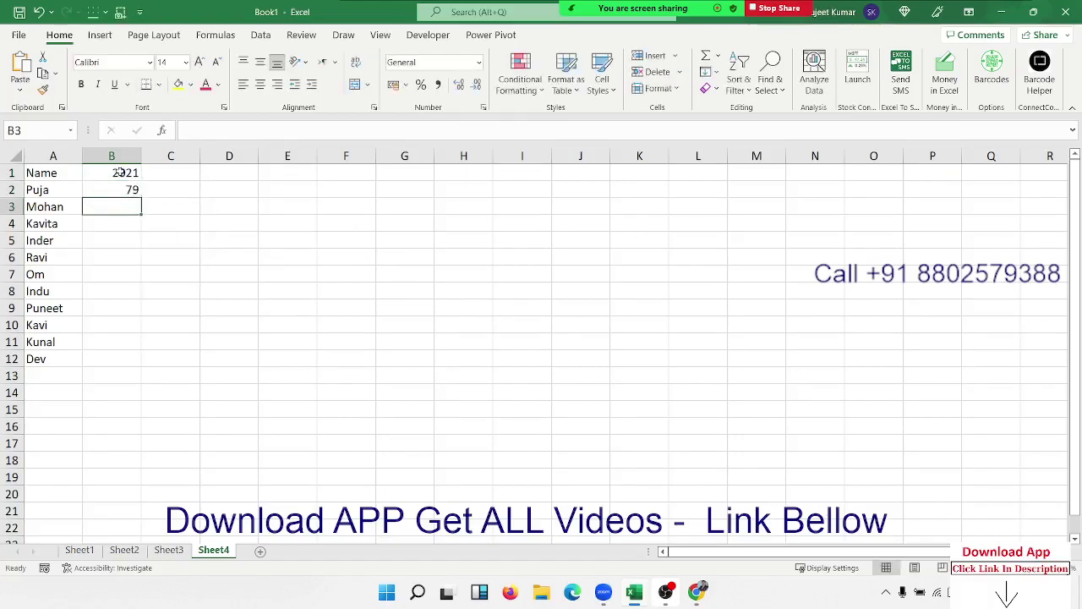
{"action": "left_click_drag", "start_coordinate": [131, 189], "coordinate": [112, 357]}
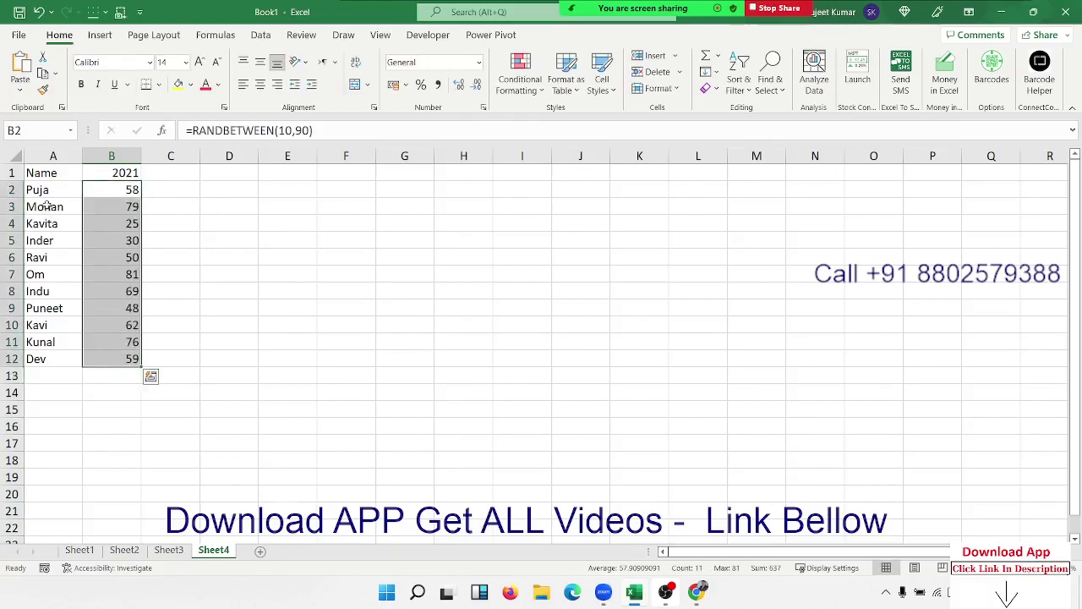
{"action": "left_click", "coordinate": [150, 376]}
{"action": "mouse_move", "coordinate": [43, 174]}
{"action": "left_mouse_down"}
{"action": "mouse_move", "coordinate": [113, 314]}
{"action": "mouse_move", "coordinate": [113, 359]}
{"action": "left_mouse_up"}
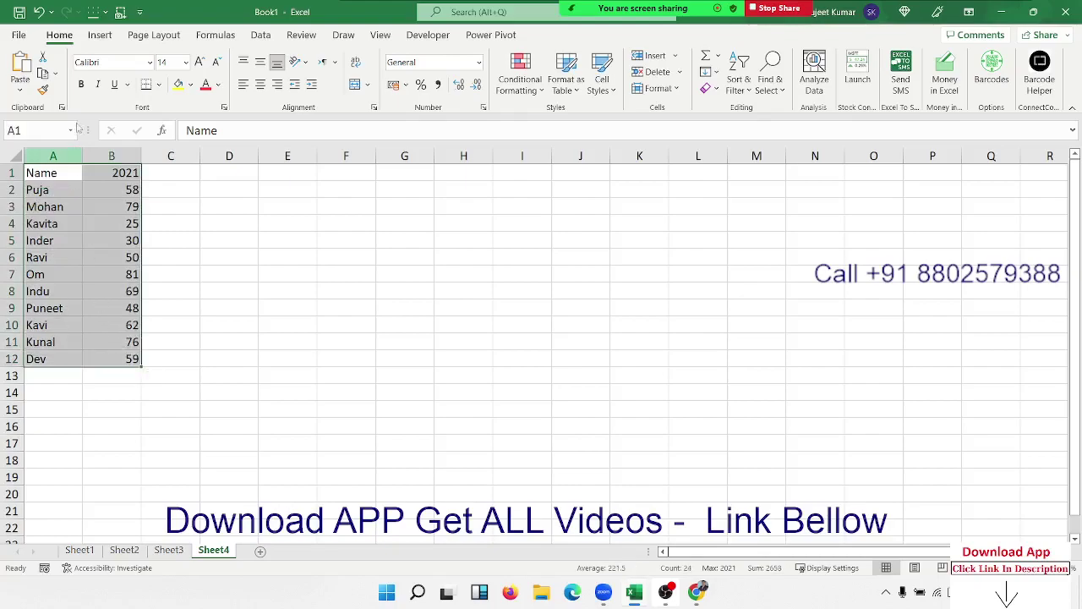
{"action": "left_click", "coordinate": [99, 35]}
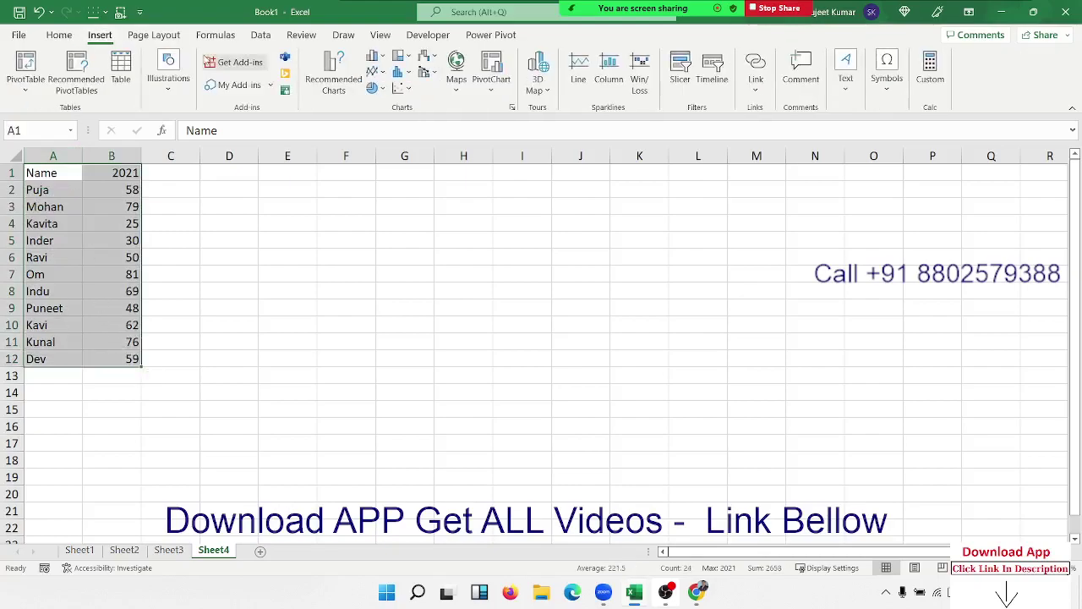
{"action": "left_click", "coordinate": [373, 56]}
{"action": "left_click", "coordinate": [383, 103]}
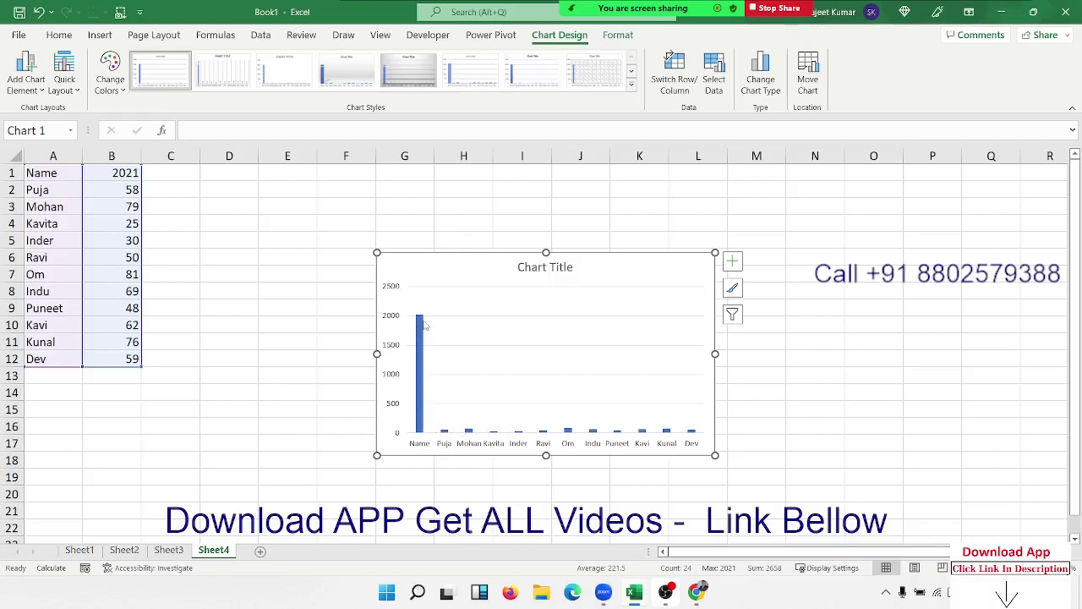
Delete the faulty chart and rename the B1 header to Year 2021.
{"action": "mouse_move", "coordinate": [418, 323]}
{"action": "key", "text": "Delete"}
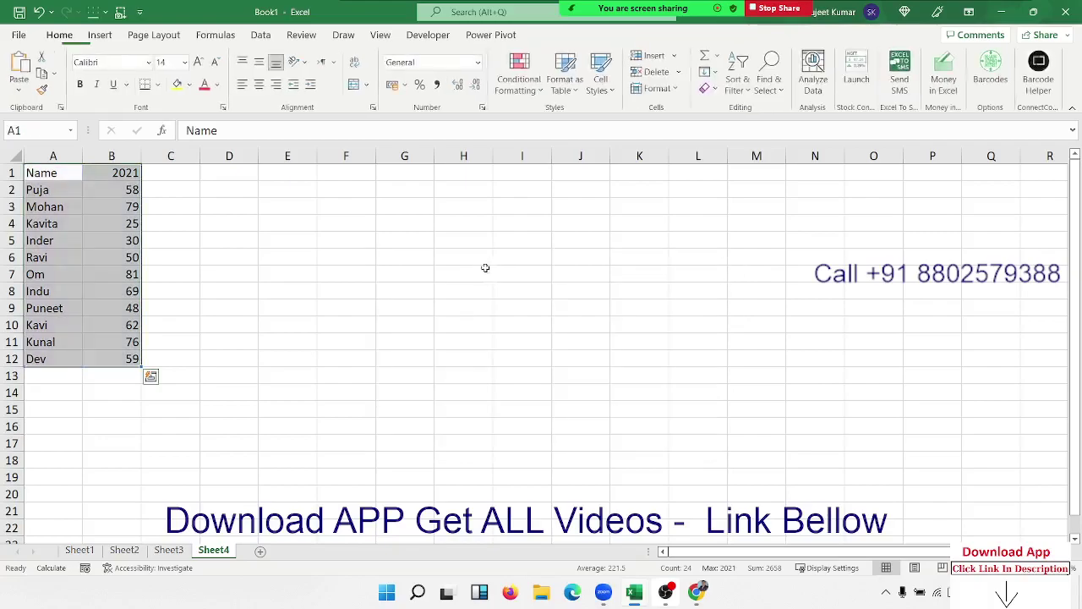
{"action": "double_click", "coordinate": [114, 173]}
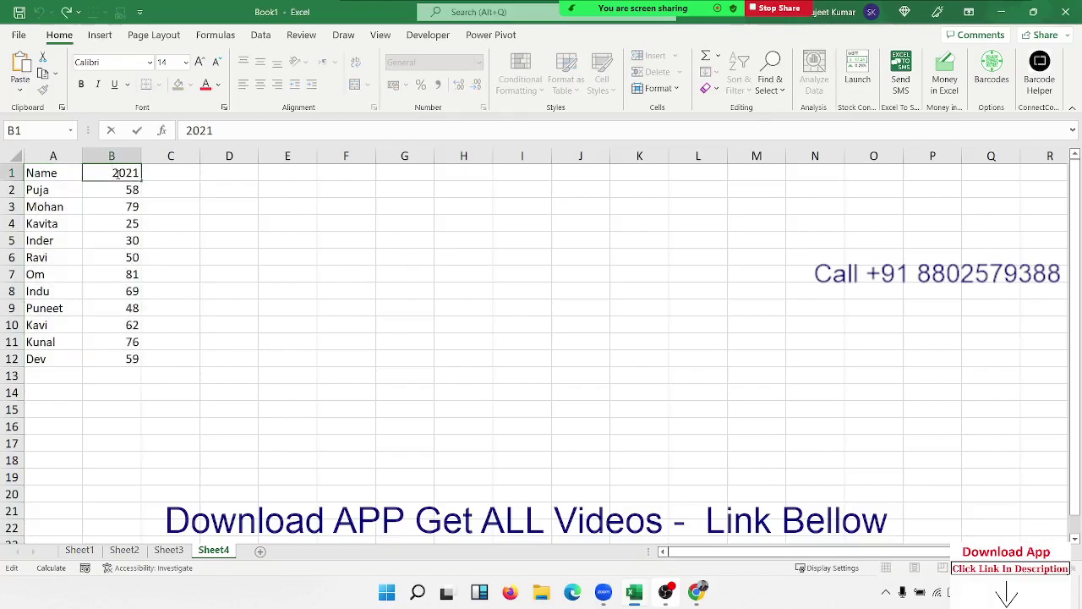
{"action": "type", "text": "Y"}
{"action": "type", "text": "ar"}
{"action": "key", "text": "BackSpace"}
{"action": "key", "text": "BackSpace"}
{"action": "type", "text": "ea"}
{"action": "type", "text": "t"}
{"action": "key", "text": "BackSpace"}
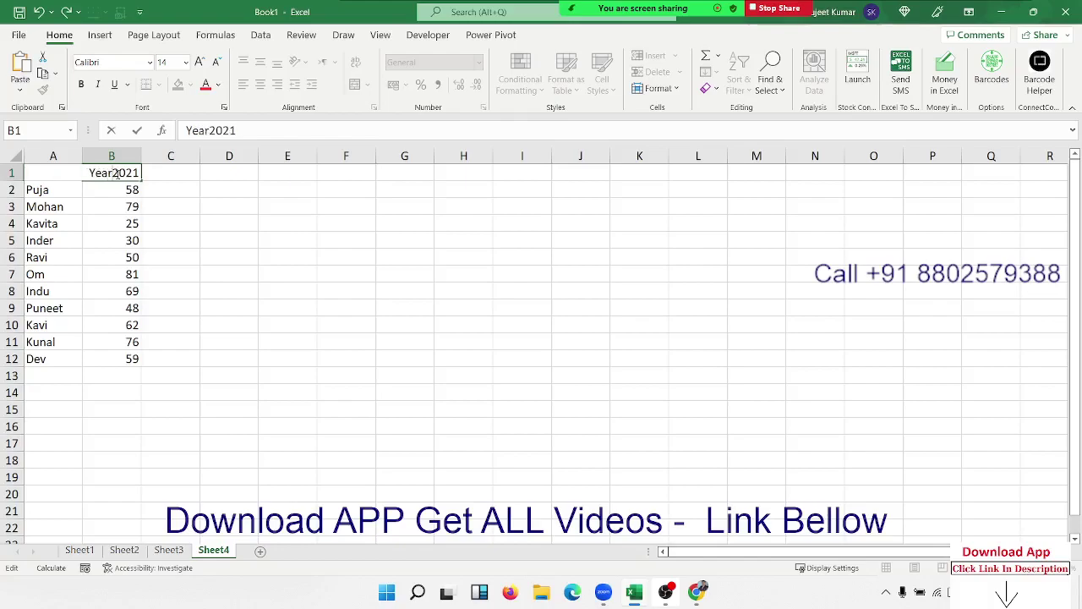
{"action": "type", "text": "r"}
{"action": "key", "text": "Return"}
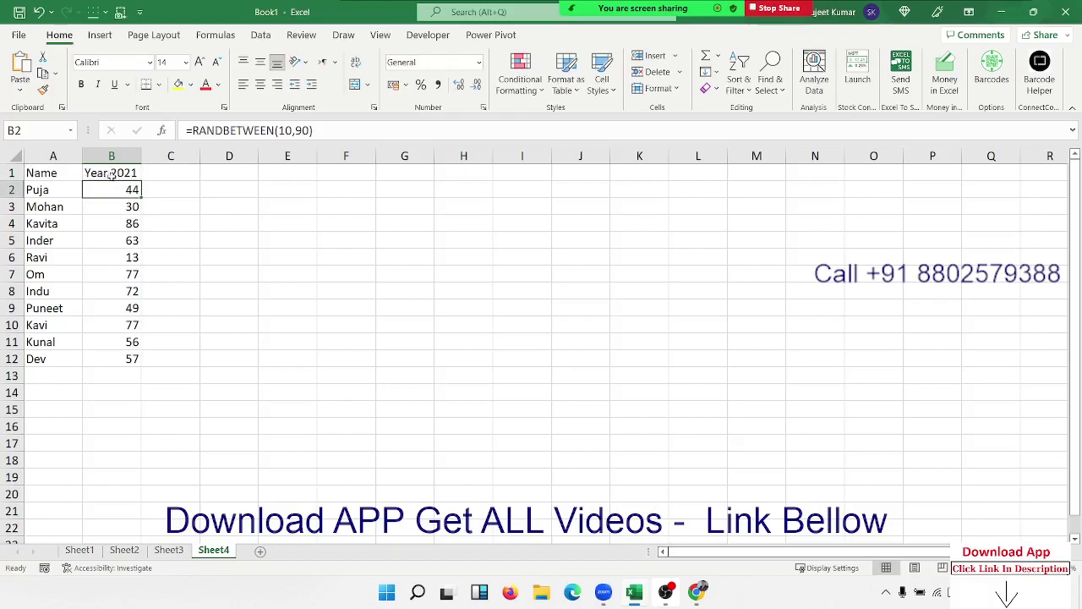
Insert a clustered column chart beside the table, then select A1:B12.
{"action": "left_click", "coordinate": [53, 172]}
{"action": "left_click", "coordinate": [100, 35]}
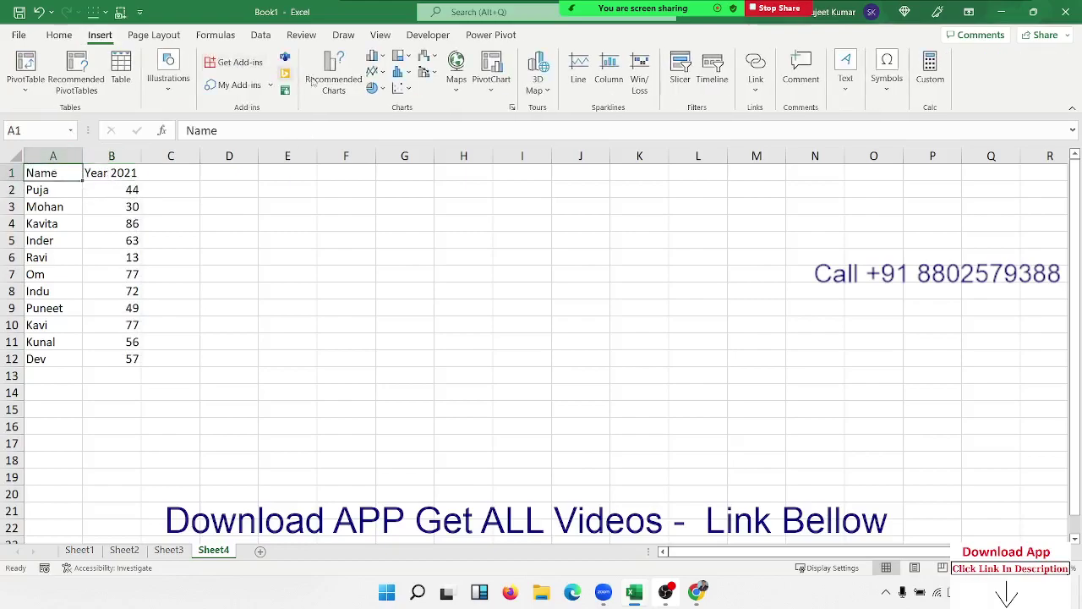
{"action": "left_click", "coordinate": [377, 56]}
{"action": "left_click", "coordinate": [387, 107]}
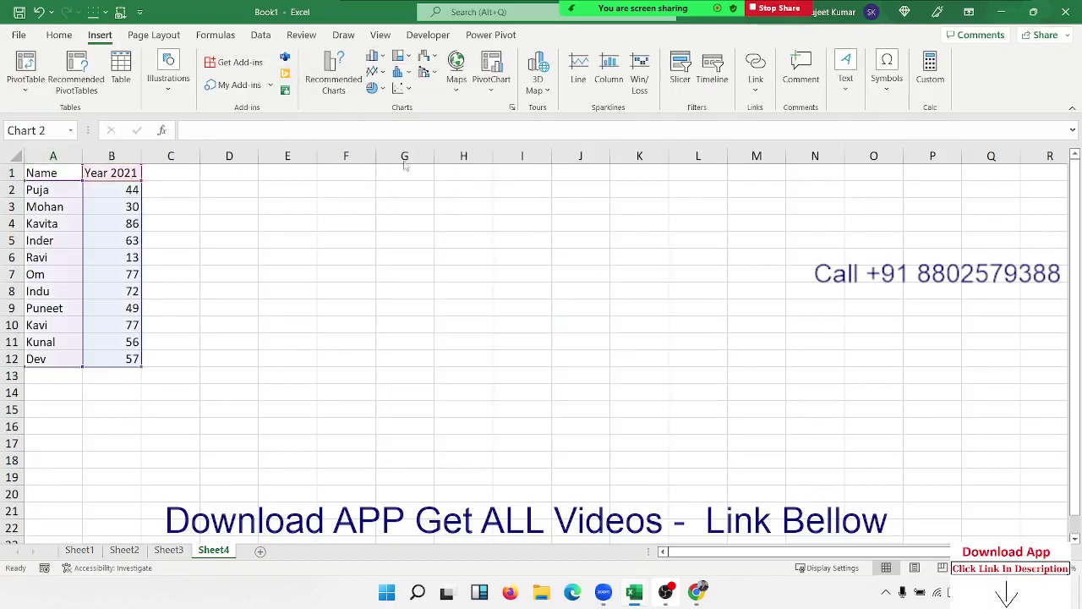
{"action": "left_click_drag", "start_coordinate": [435, 268], "coordinate": [389, 185]}
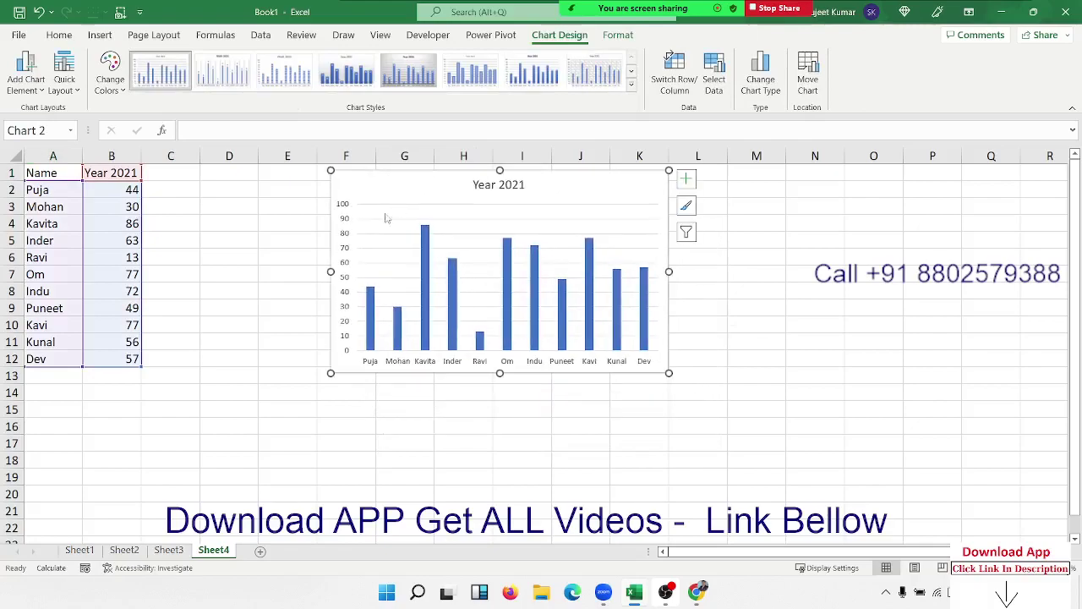
{"action": "mouse_move", "coordinate": [46, 173]}
{"action": "left_mouse_down"}
{"action": "mouse_move", "coordinate": [107, 285]}
{"action": "mouse_move", "coordinate": [112, 357]}
{"action": "left_mouse_up"}
Copy the names and Year 2021 table and paste it transposed at B17.
{"action": "key", "text": "ctrl+c"}
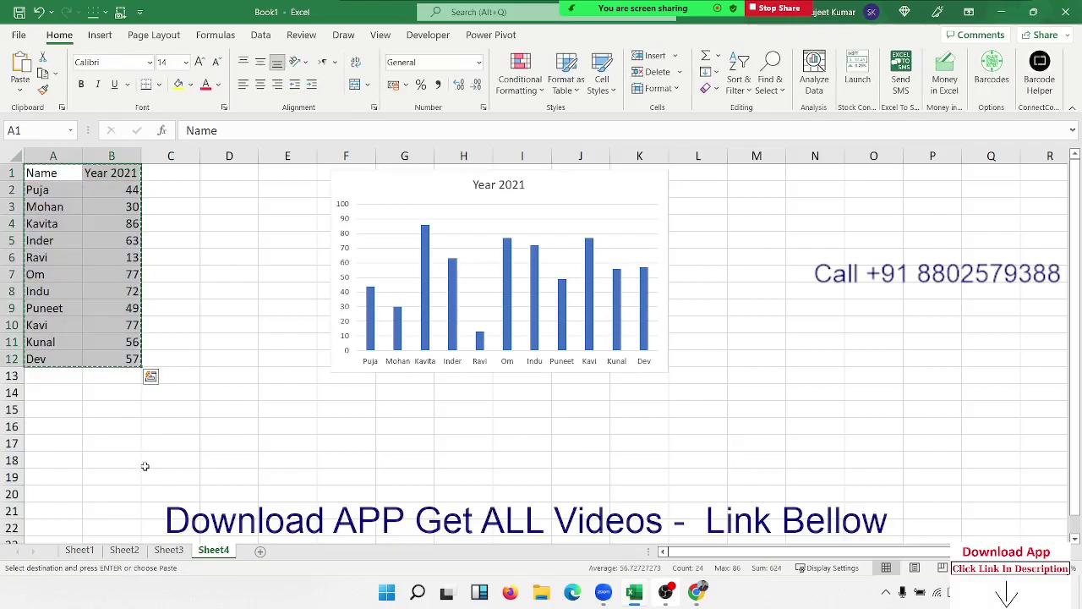
{"action": "left_click", "coordinate": [129, 438]}
{"action": "right_click", "coordinate": [130, 439]}
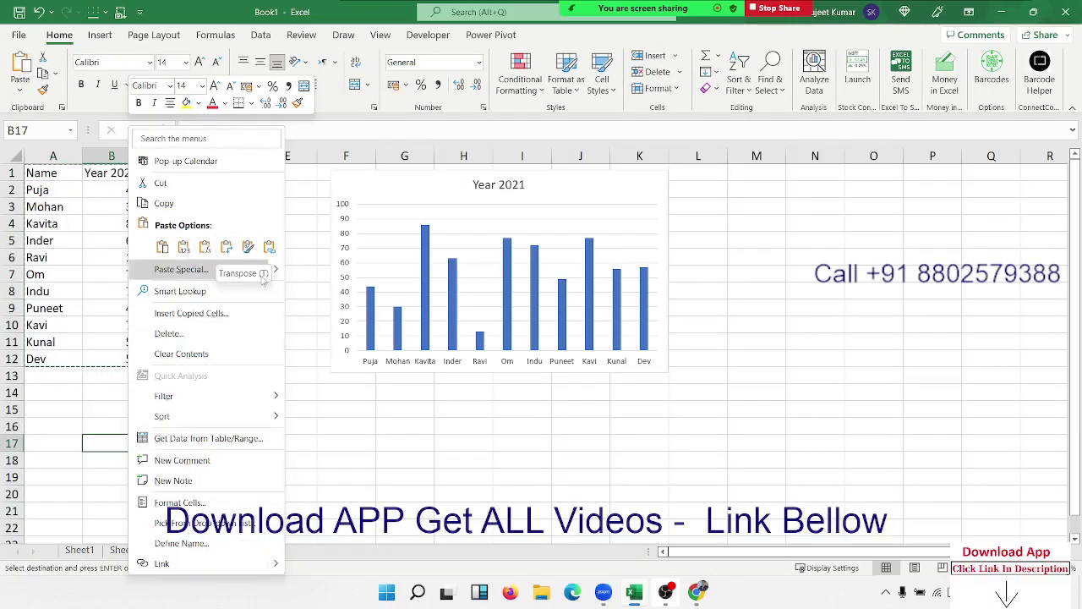
{"action": "mouse_move", "coordinate": [278, 274]}
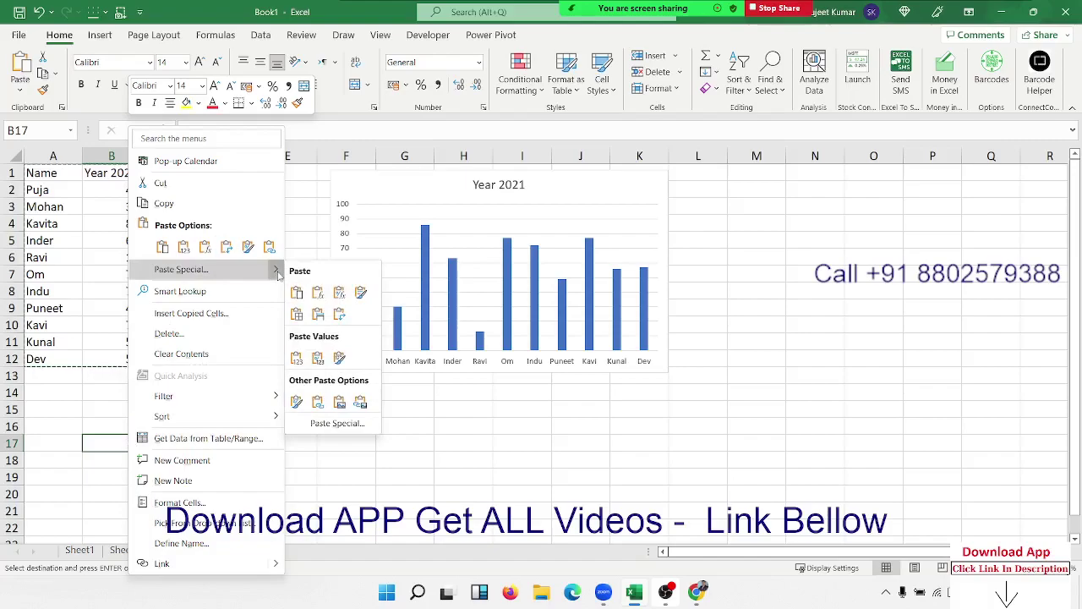
{"action": "left_click", "coordinate": [339, 315]}
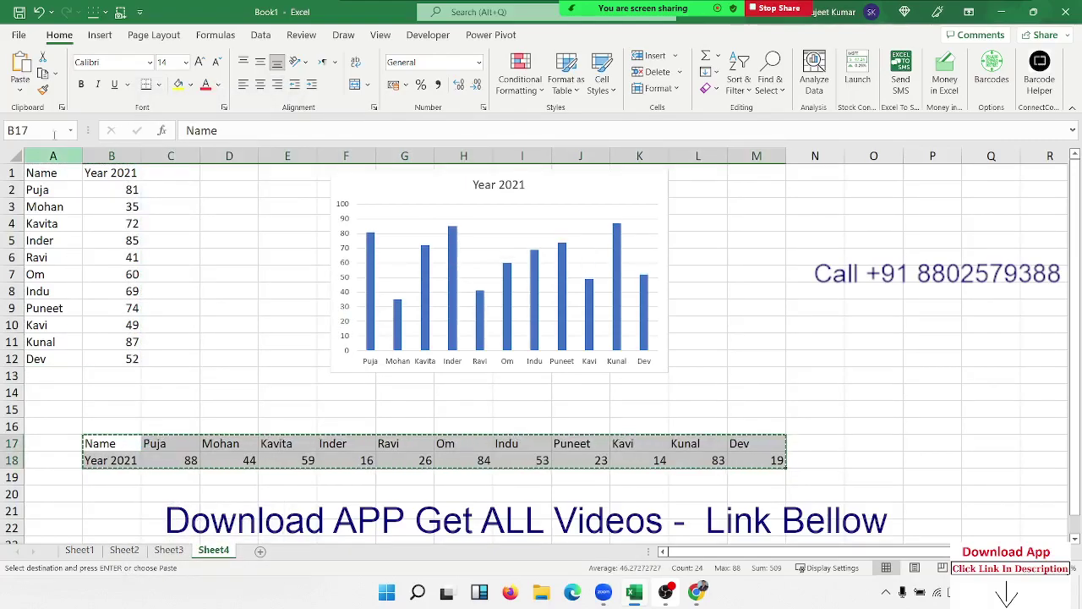
Paste A1:B12 back as values to freeze the random Year 2021 numbers.
{"action": "left_click", "coordinate": [19, 88]}
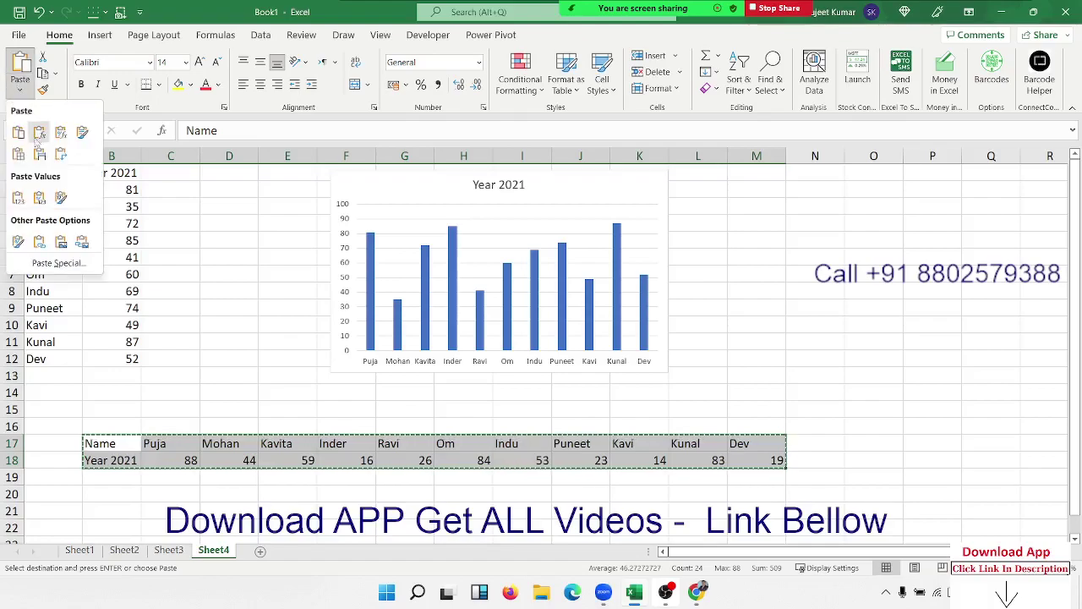
{"action": "left_click", "coordinate": [18, 197]}
{"action": "mouse_move", "coordinate": [136, 358]}
{"action": "left_mouse_down"}
{"action": "mouse_move", "coordinate": [19, 149]}
{"action": "mouse_move", "coordinate": [25, 170]}
{"action": "left_mouse_up"}
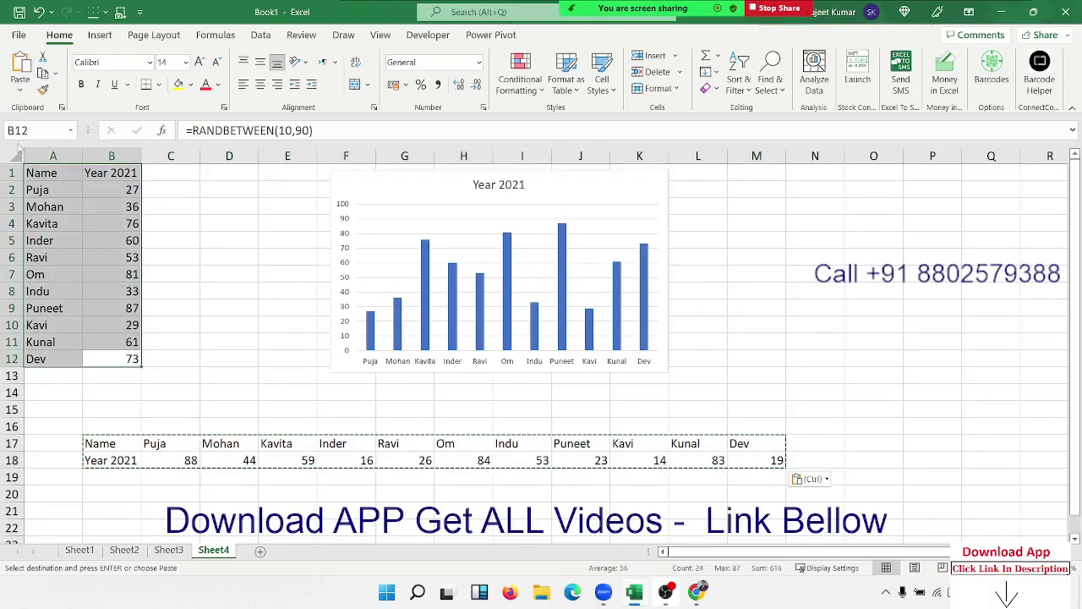
{"action": "key", "text": "ctrl+c"}
{"action": "left_click", "coordinate": [21, 90]}
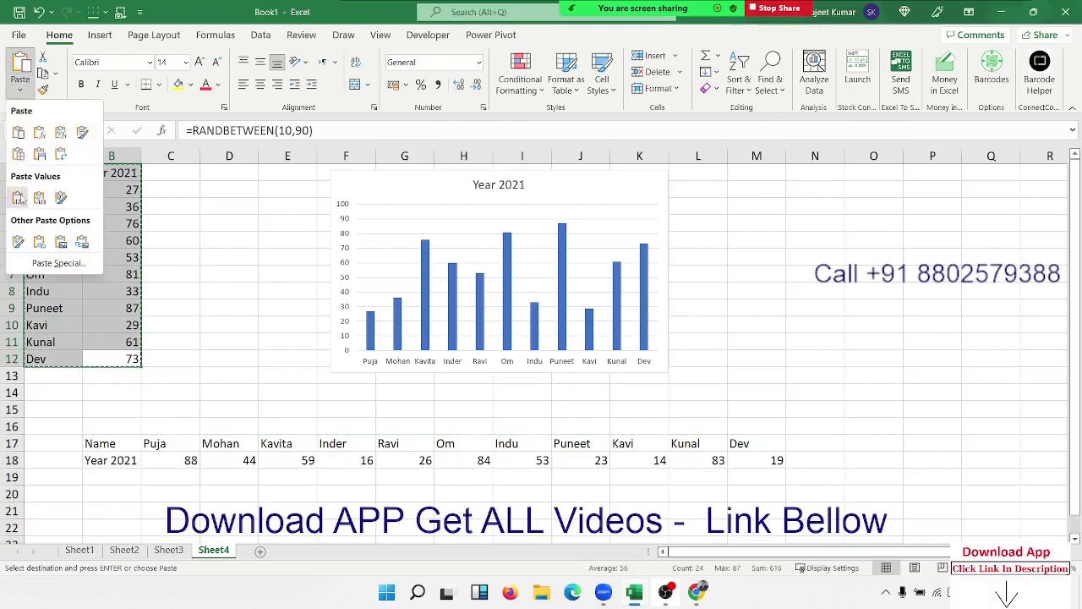
{"action": "left_click", "coordinate": [18, 197]}
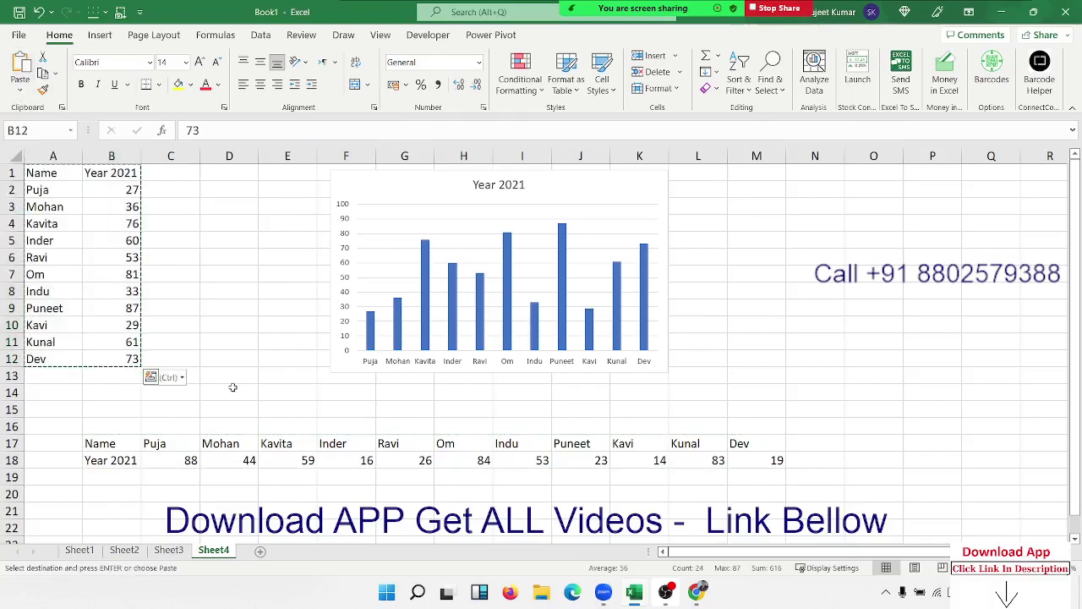
Change the B18 label from Year 2021 to Year 2022.
{"action": "left_click", "coordinate": [135, 466]}
{"action": "left_click", "coordinate": [133, 341]}
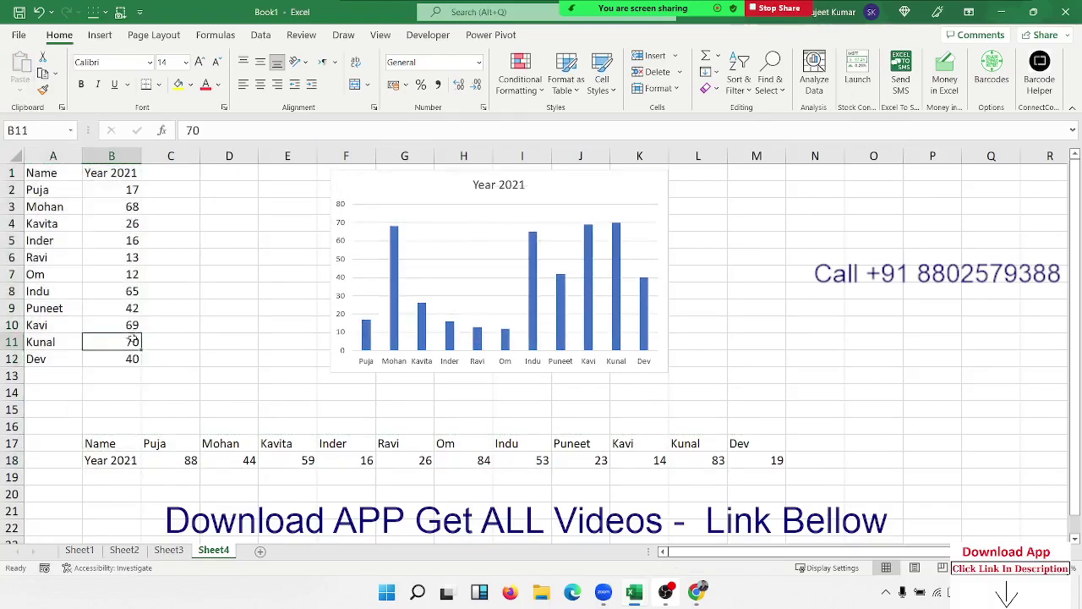
{"action": "double_click", "coordinate": [138, 461]}
{"action": "key", "text": "BackSpace"}
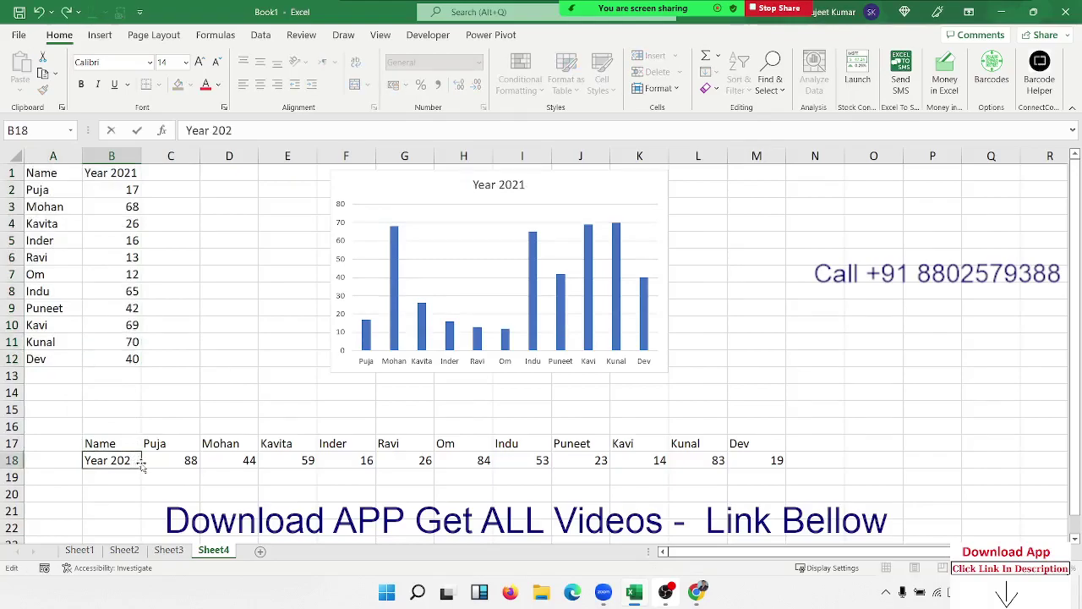
{"action": "type", "text": "2"}
{"action": "key", "text": "Return"}
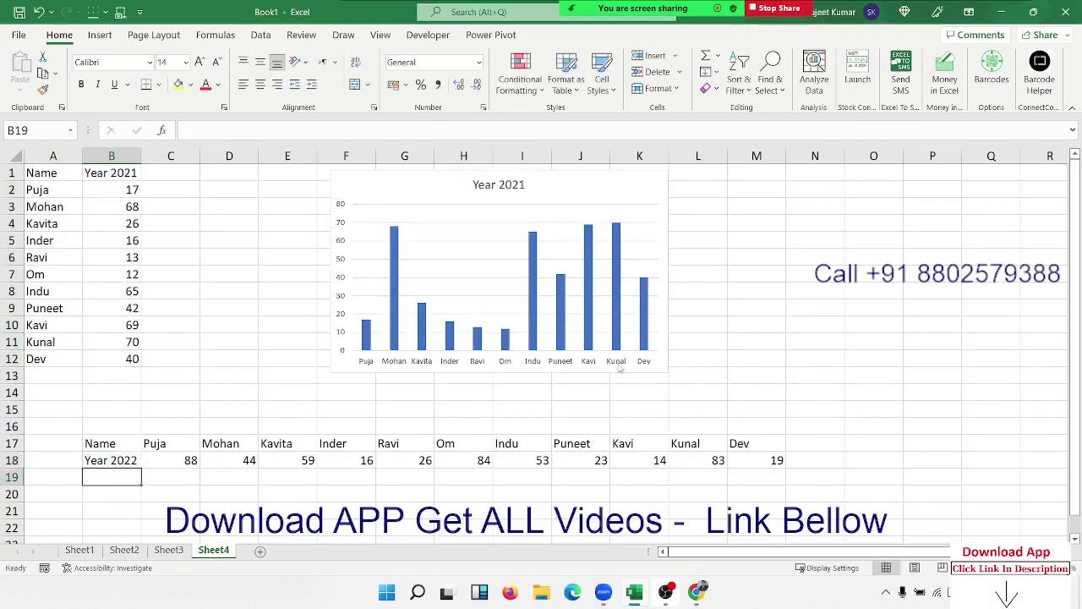
Enlarge the chart and add a series named from B18 with the row 18 values.
{"action": "left_click", "coordinate": [657, 367]}
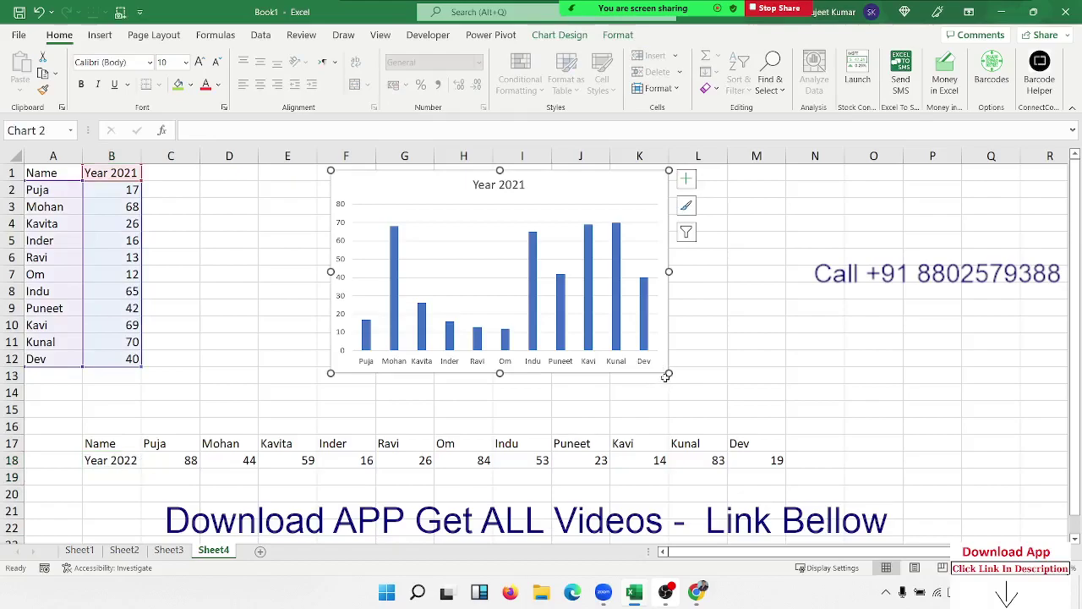
{"action": "left_click_drag", "start_coordinate": [669, 373], "coordinate": [733, 388]}
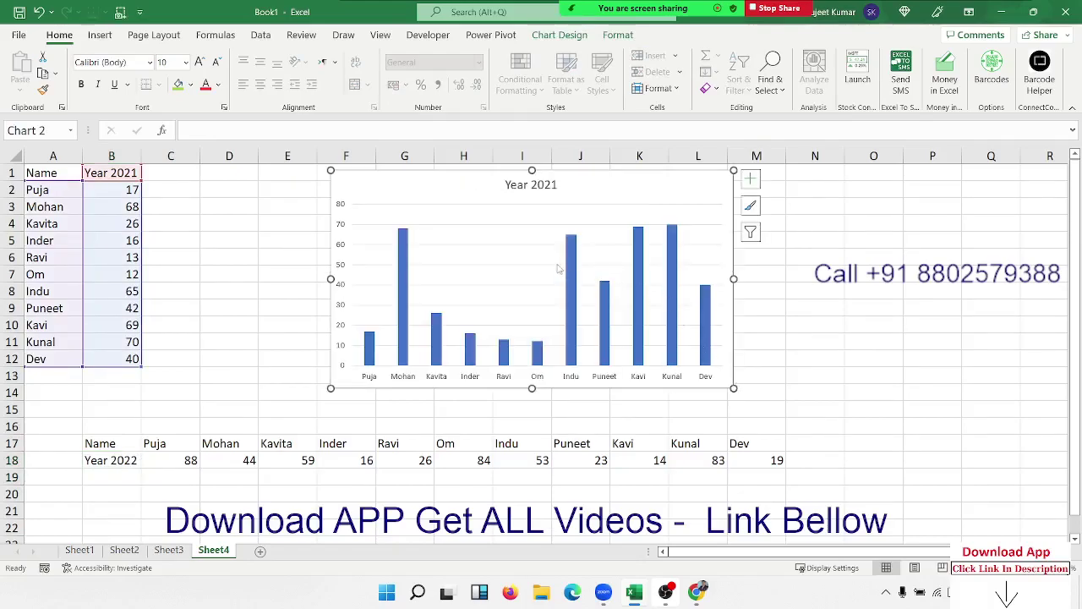
{"action": "right_click", "coordinate": [531, 258]}
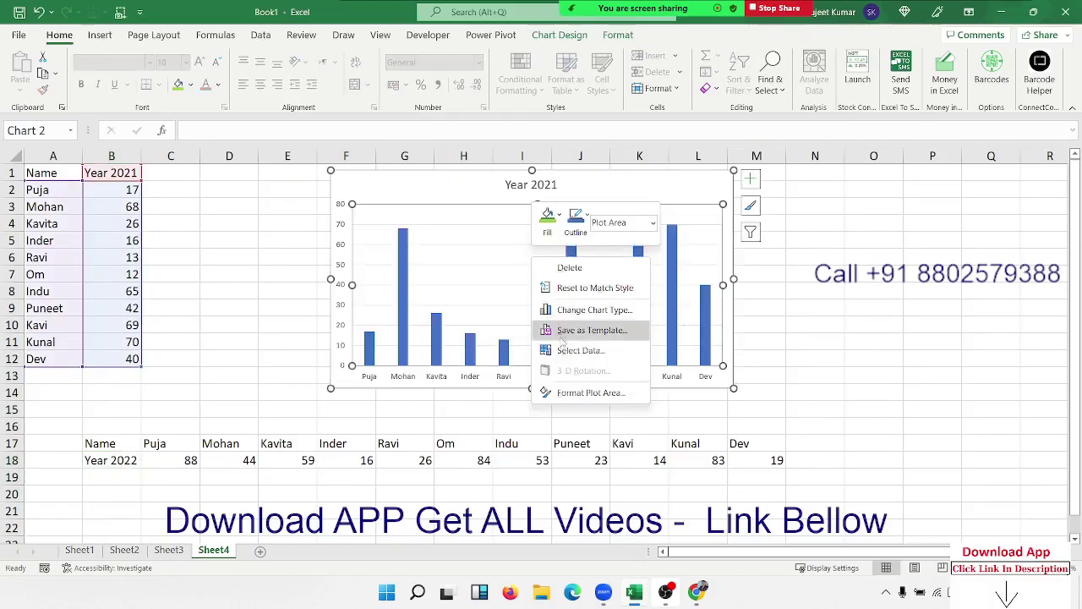
{"action": "left_click", "coordinate": [570, 349]}
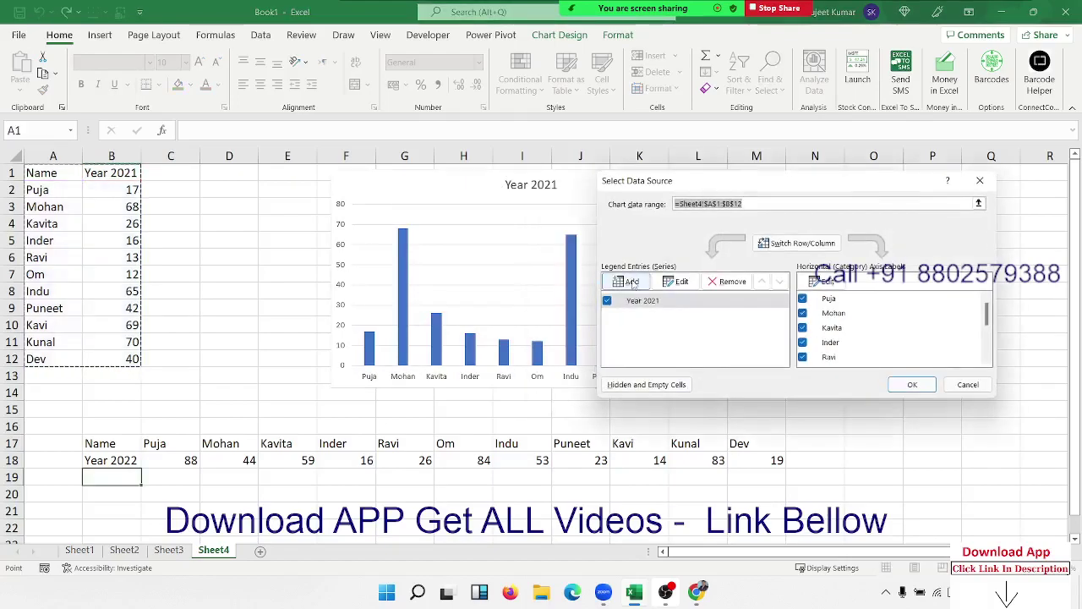
{"action": "left_click", "coordinate": [602, 345]}
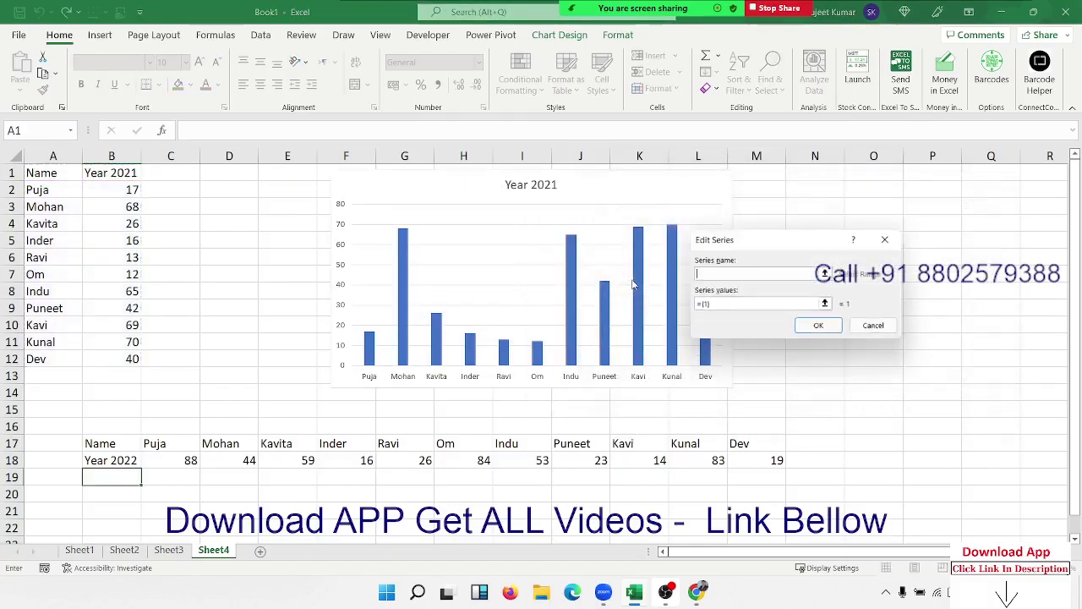
{"action": "left_click", "coordinate": [132, 459]}
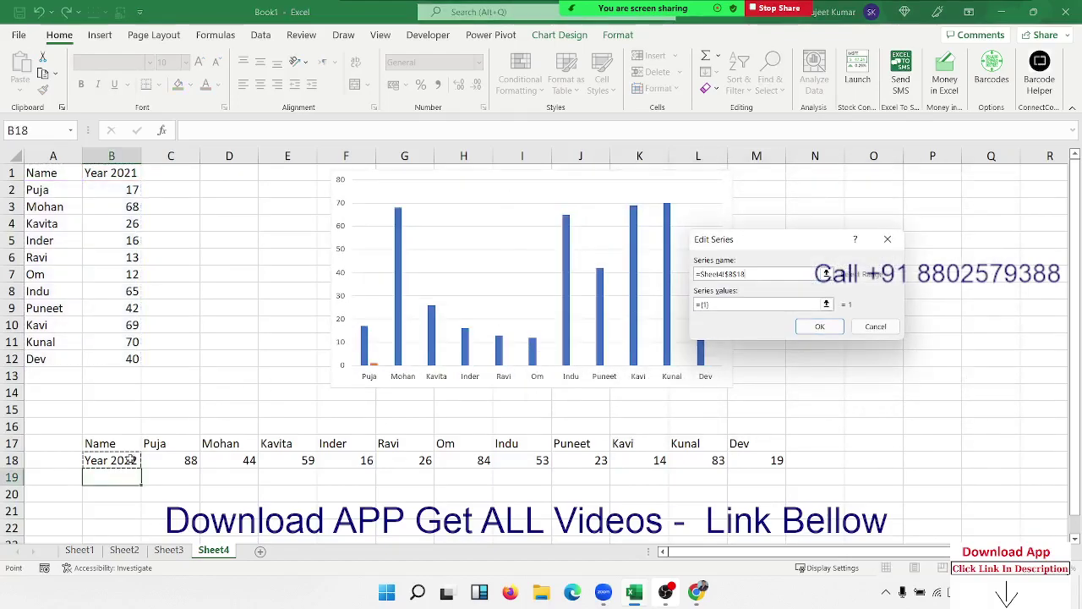
{"action": "left_click", "coordinate": [695, 305]}
{"action": "type", "text": "="}
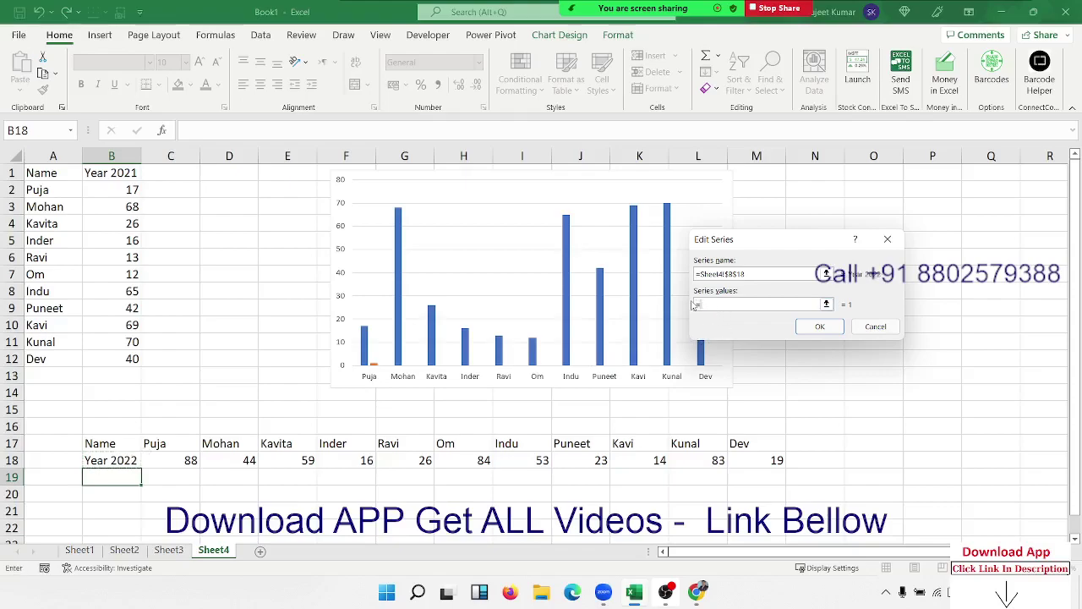
{"action": "left_click_drag", "start_coordinate": [174, 463], "coordinate": [782, 463]}
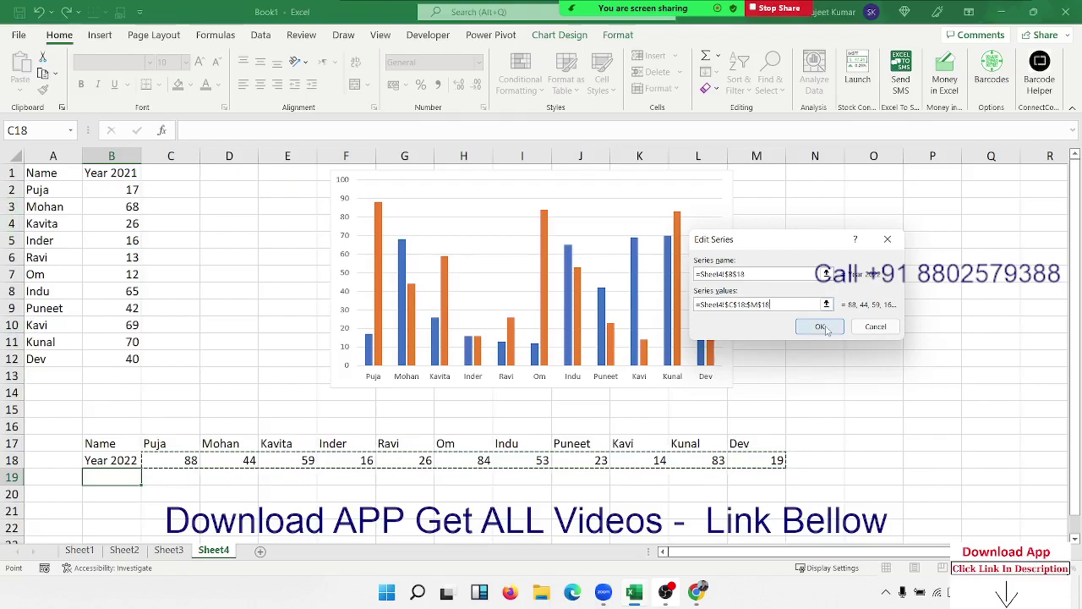
{"action": "left_click", "coordinate": [825, 327]}
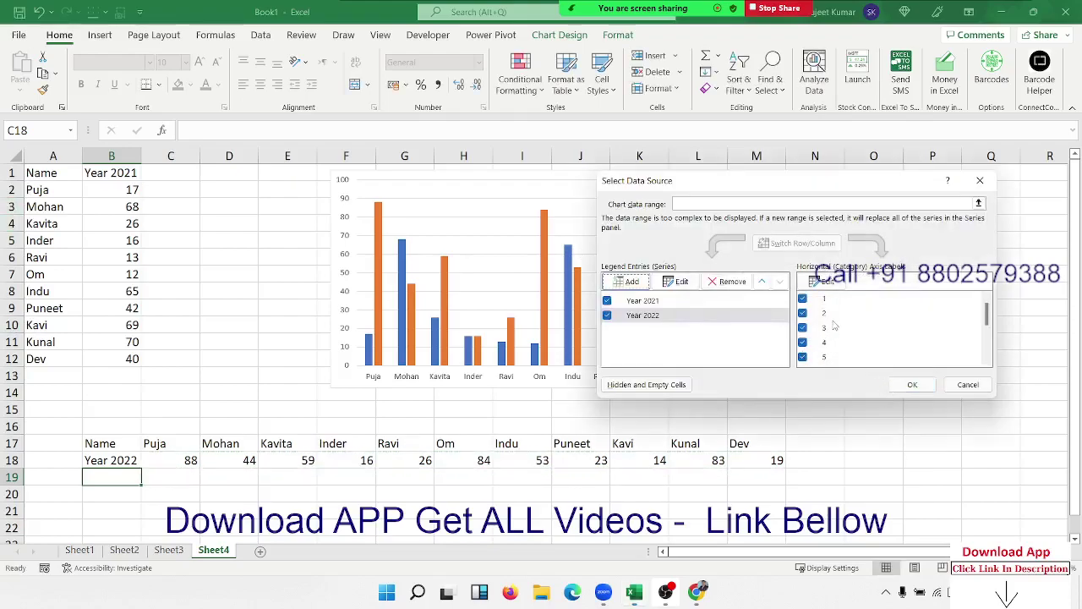
Set the horizontal axis labels to the names in A2:A12 and apply.
{"action": "left_click", "coordinate": [825, 282]}
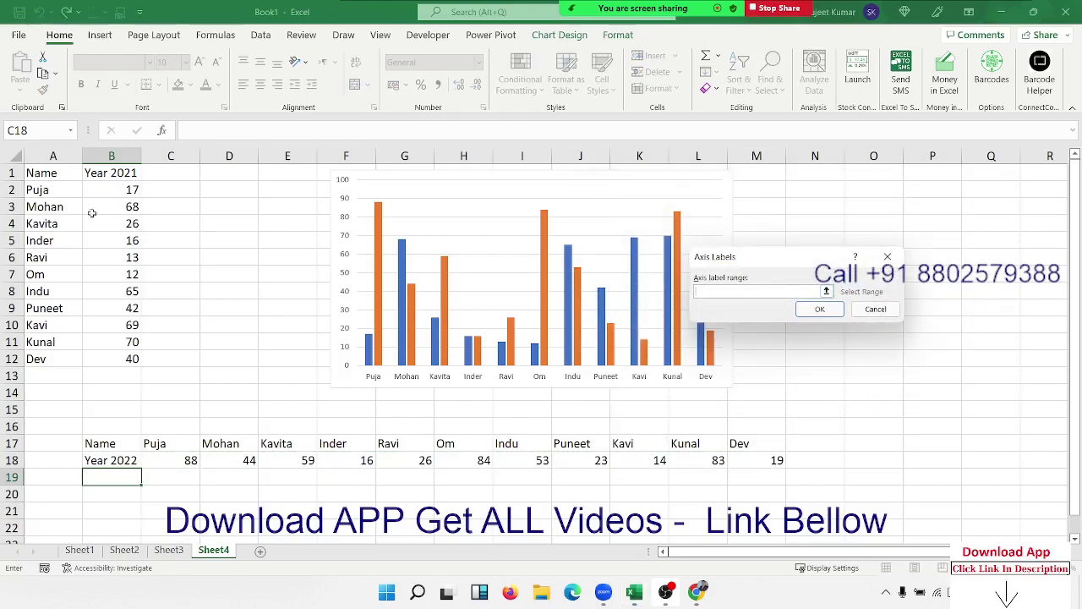
{"action": "left_click_drag", "start_coordinate": [54, 191], "coordinate": [46, 360]}
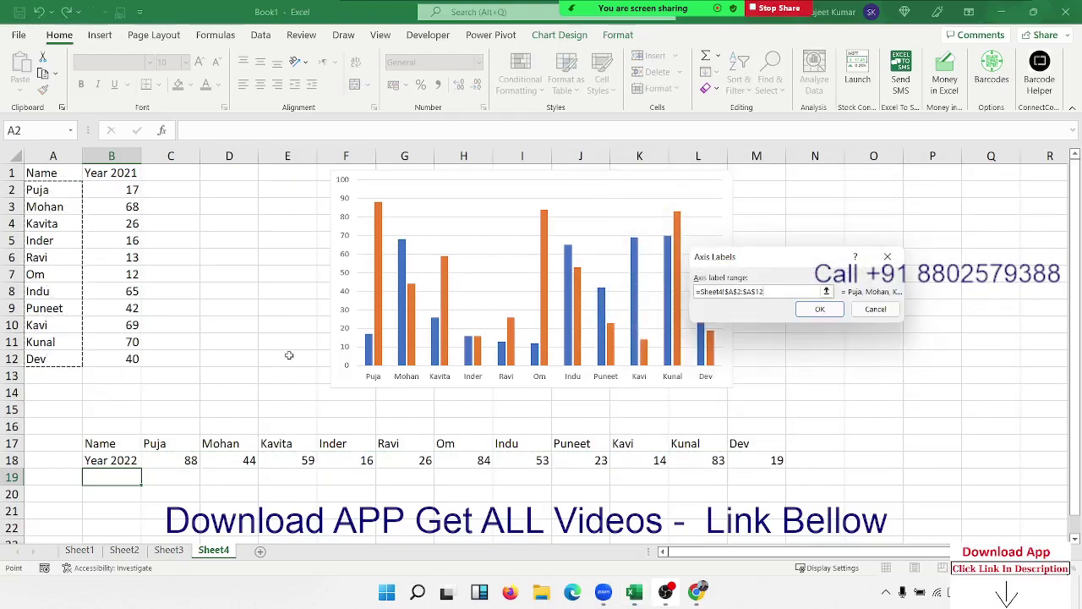
{"action": "left_click", "coordinate": [819, 311]}
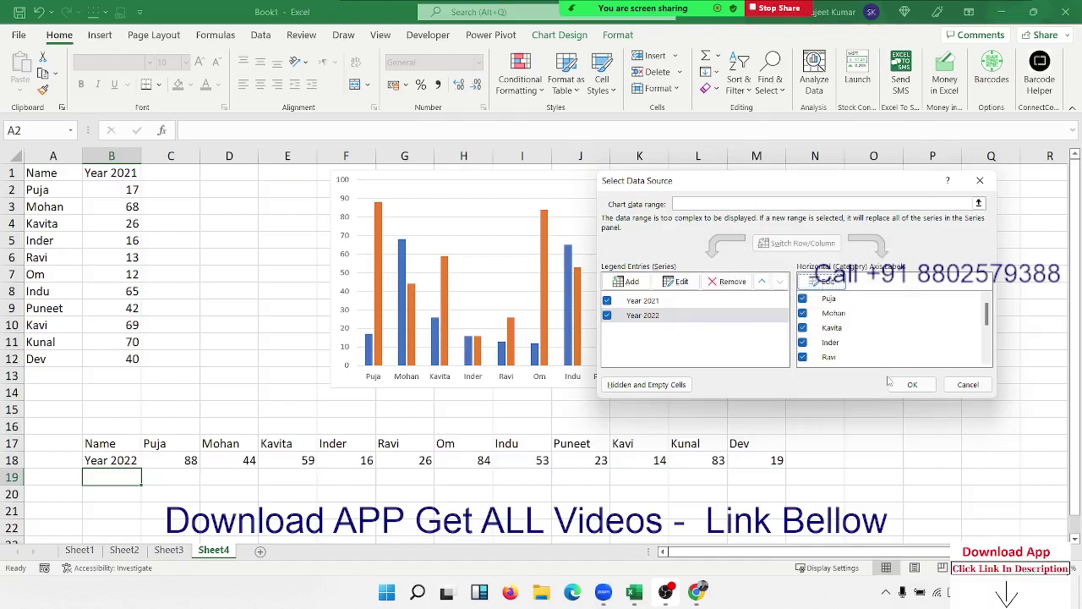
{"action": "left_click", "coordinate": [912, 384]}
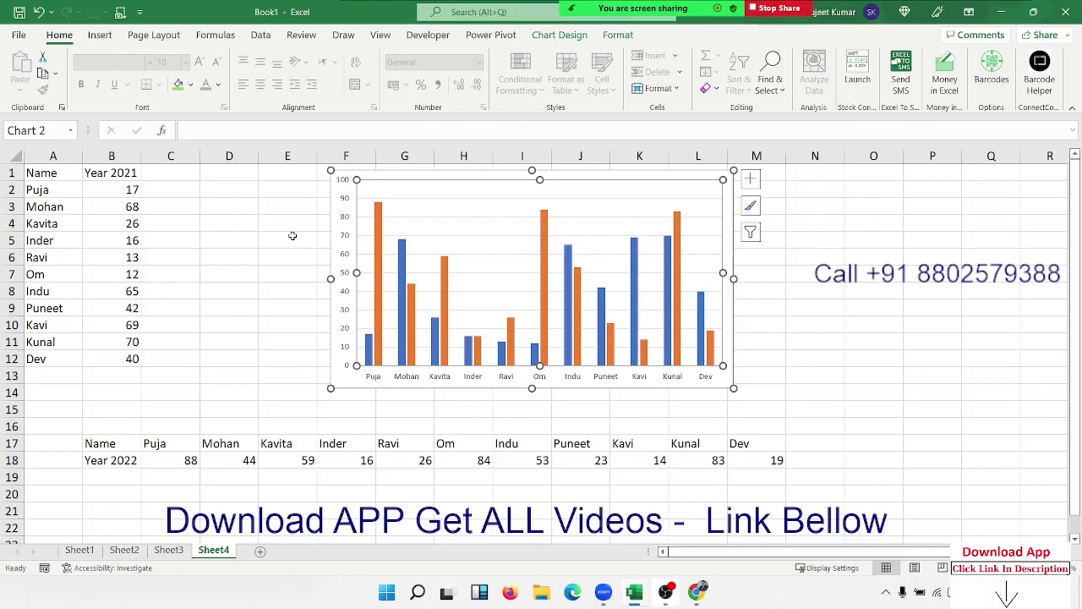
{"action": "left_click", "coordinate": [782, 279]}
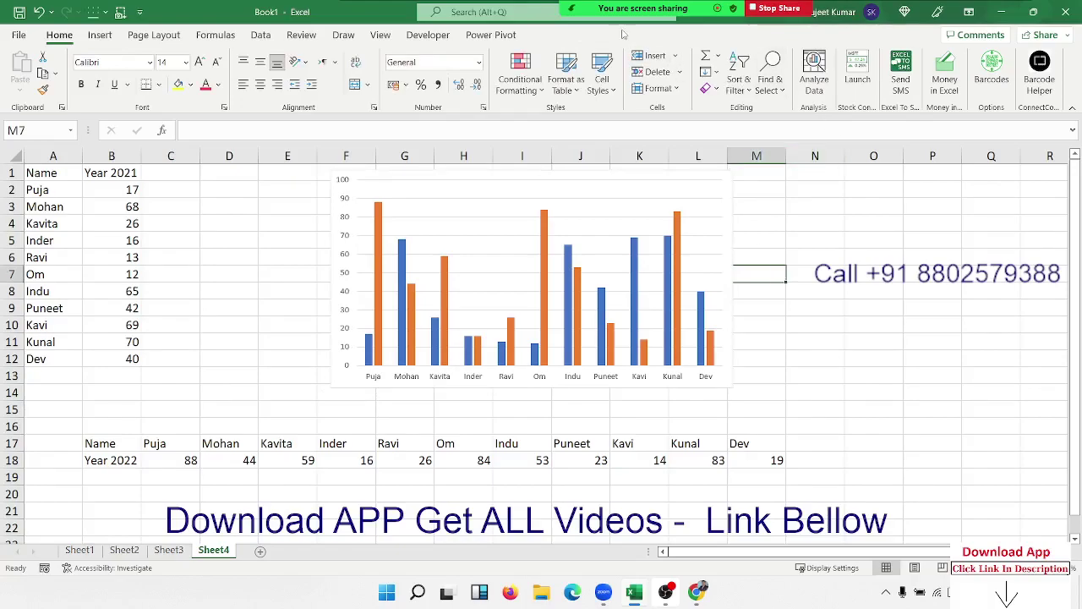
{"action": "left_click", "coordinate": [561, 16]}
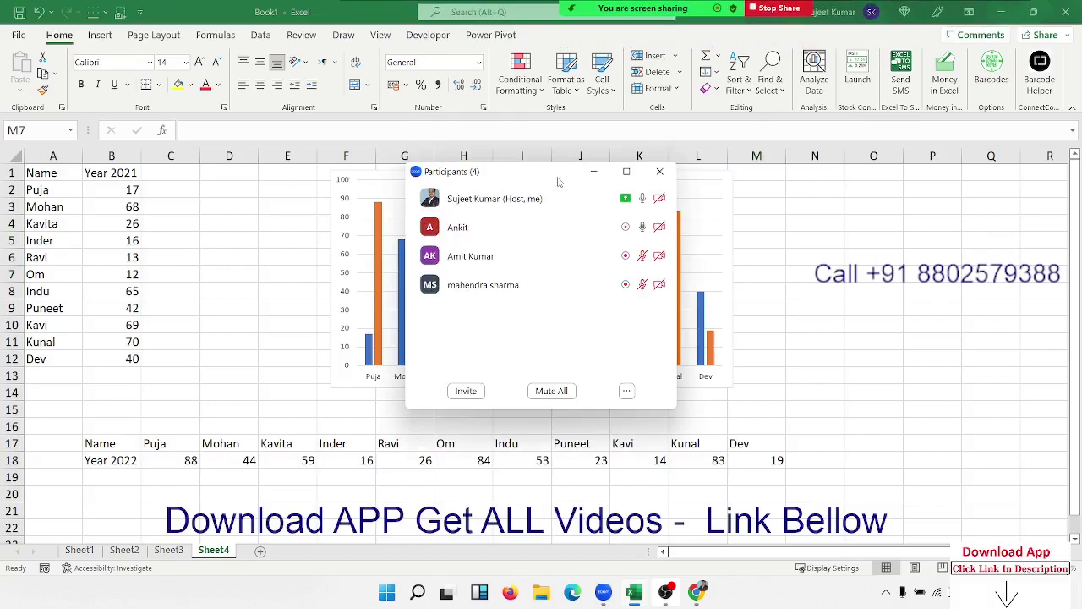
{"action": "mouse_move", "coordinate": [558, 180]}
{"action": "left_mouse_down"}
{"action": "mouse_move", "coordinate": [833, 211]}
{"action": "mouse_move", "coordinate": [861, 166]}
{"action": "left_mouse_up"}
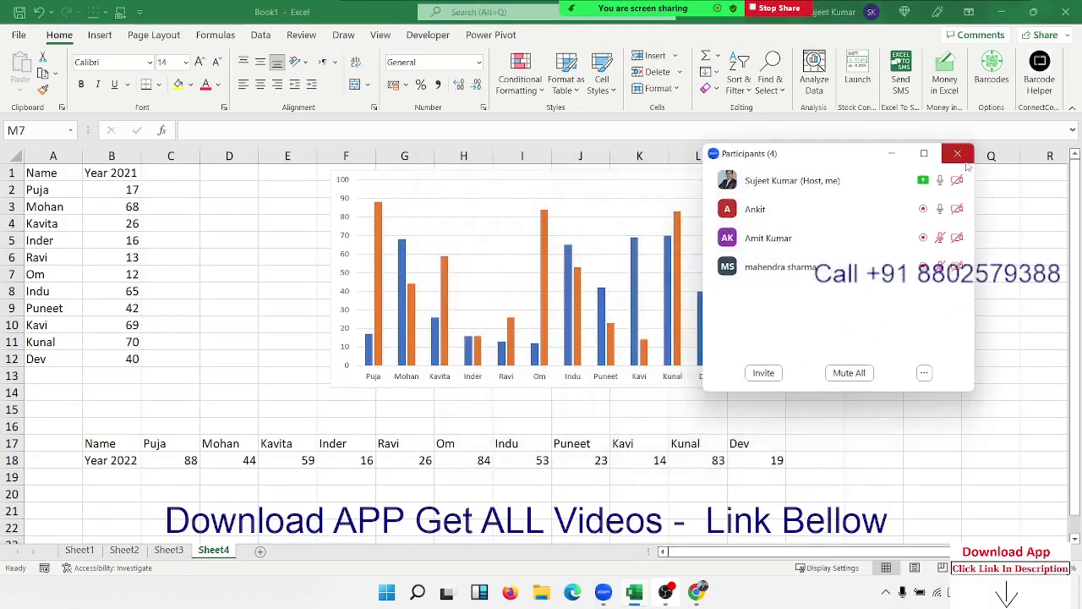
{"action": "left_click", "coordinate": [957, 153]}
{"action": "double_click", "coordinate": [720, 184]}
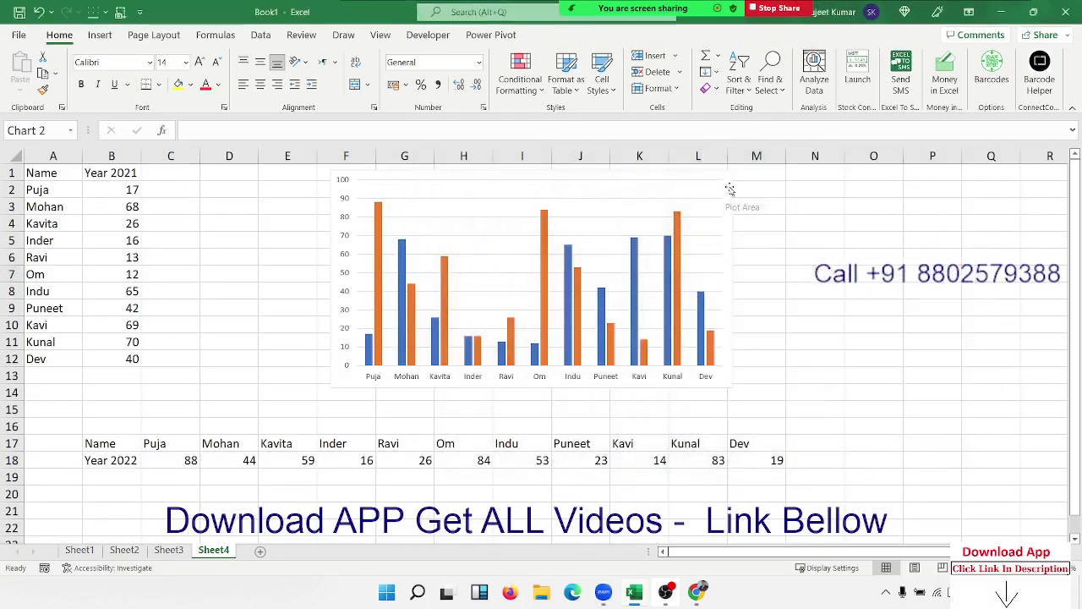
Check the chart elements list, then select the Year 2021 bars for formatting.
{"action": "left_click", "coordinate": [749, 182]}
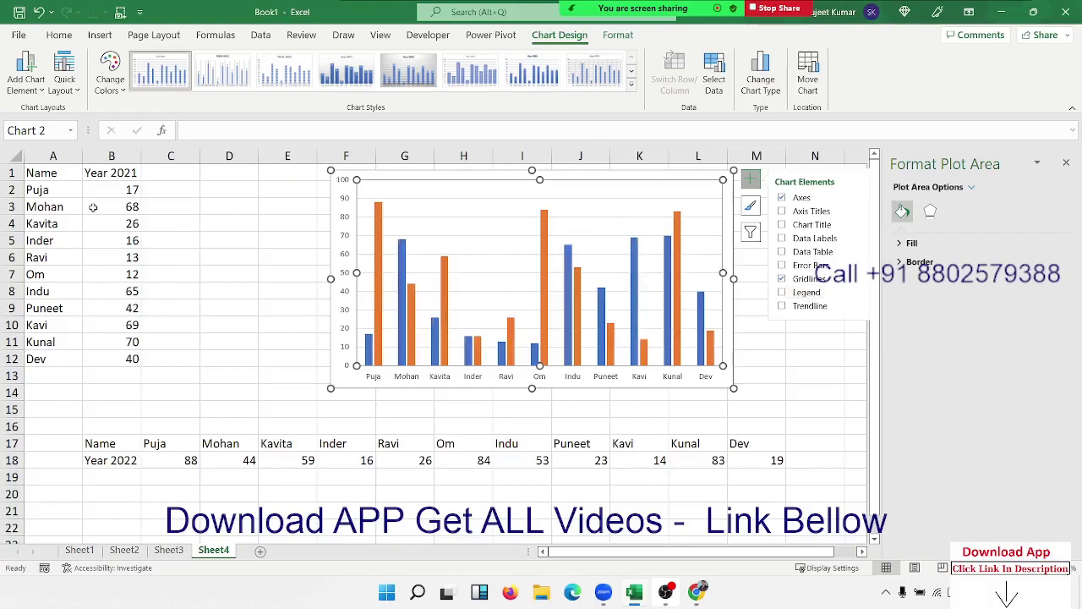
{"action": "mouse_move", "coordinate": [118, 193]}
{"action": "left_mouse_down"}
{"action": "mouse_move", "coordinate": [121, 306]}
{"action": "mouse_move", "coordinate": [288, 274]}
{"action": "left_mouse_up"}
{"action": "left_click", "coordinate": [110, 173]}
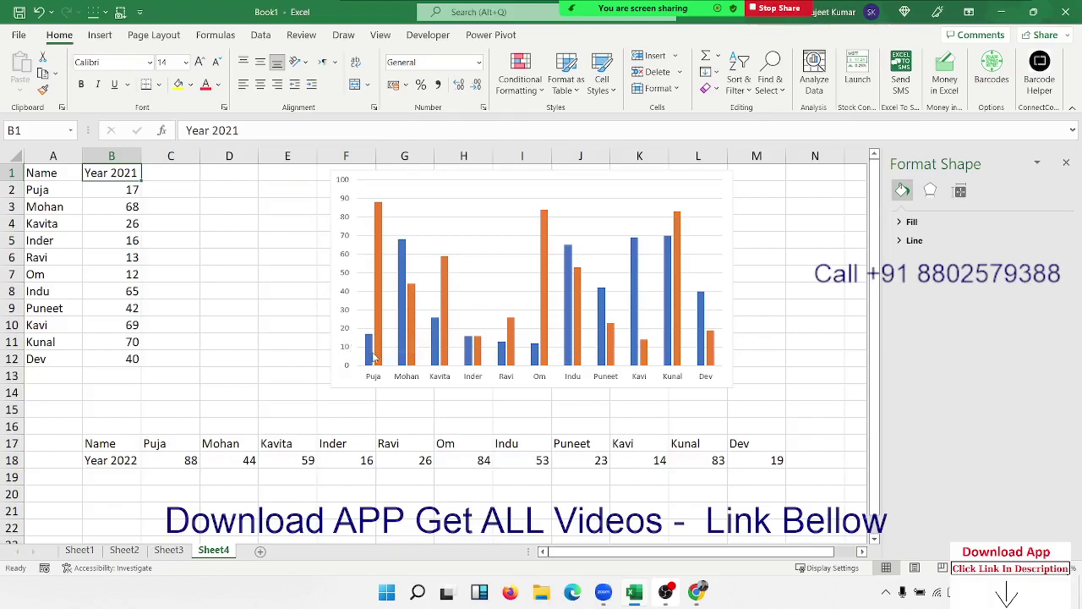
{"action": "left_click", "coordinate": [371, 348]}
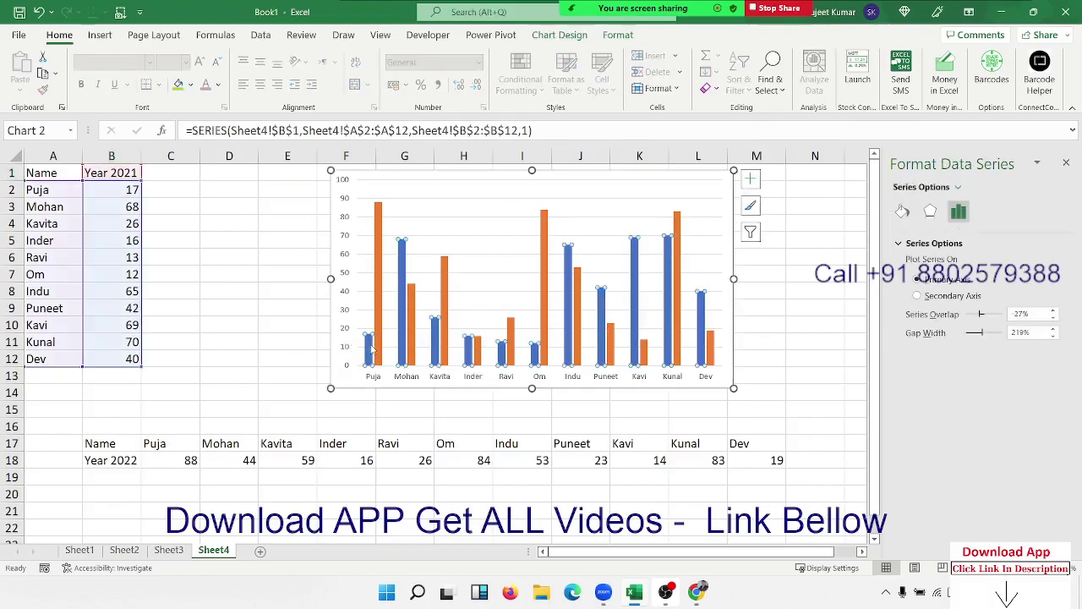